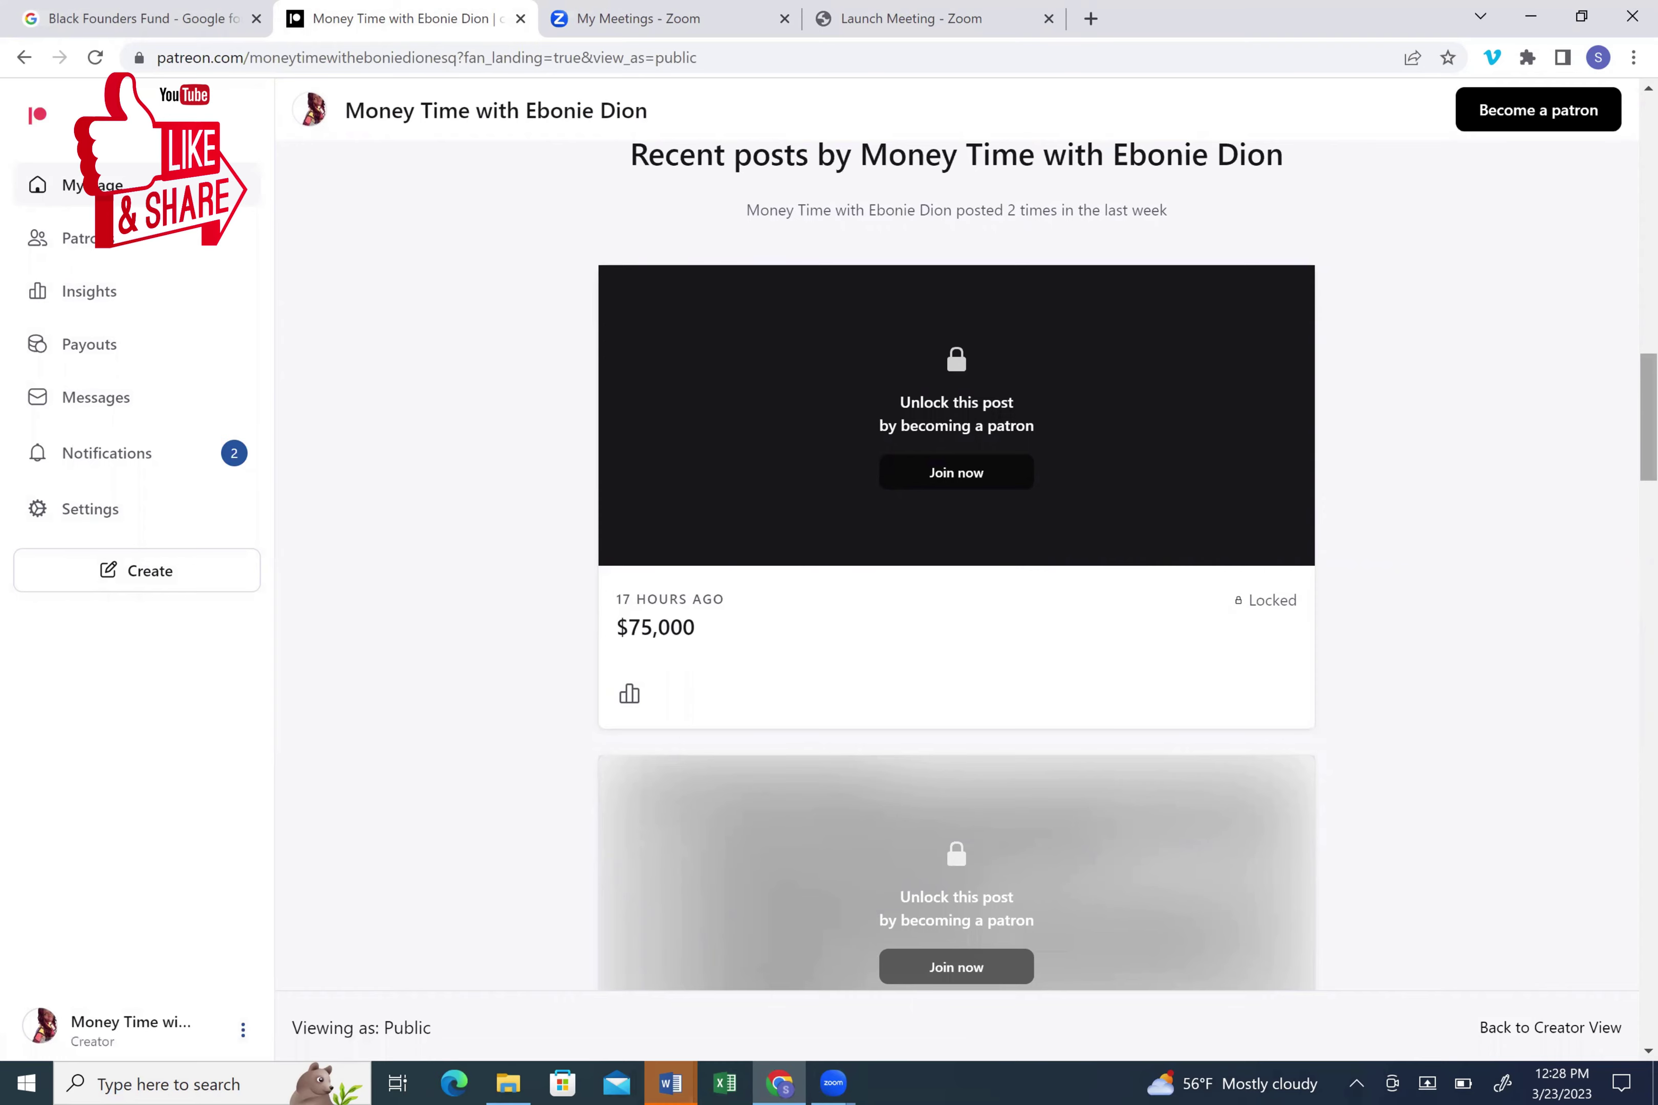
- Scroll the Patreon page past the $75,000 post to the Cohort and $10,000 Grant posts
scroll(1648, 417, "down", 5)
scroll(1647, 417, "down", 5)
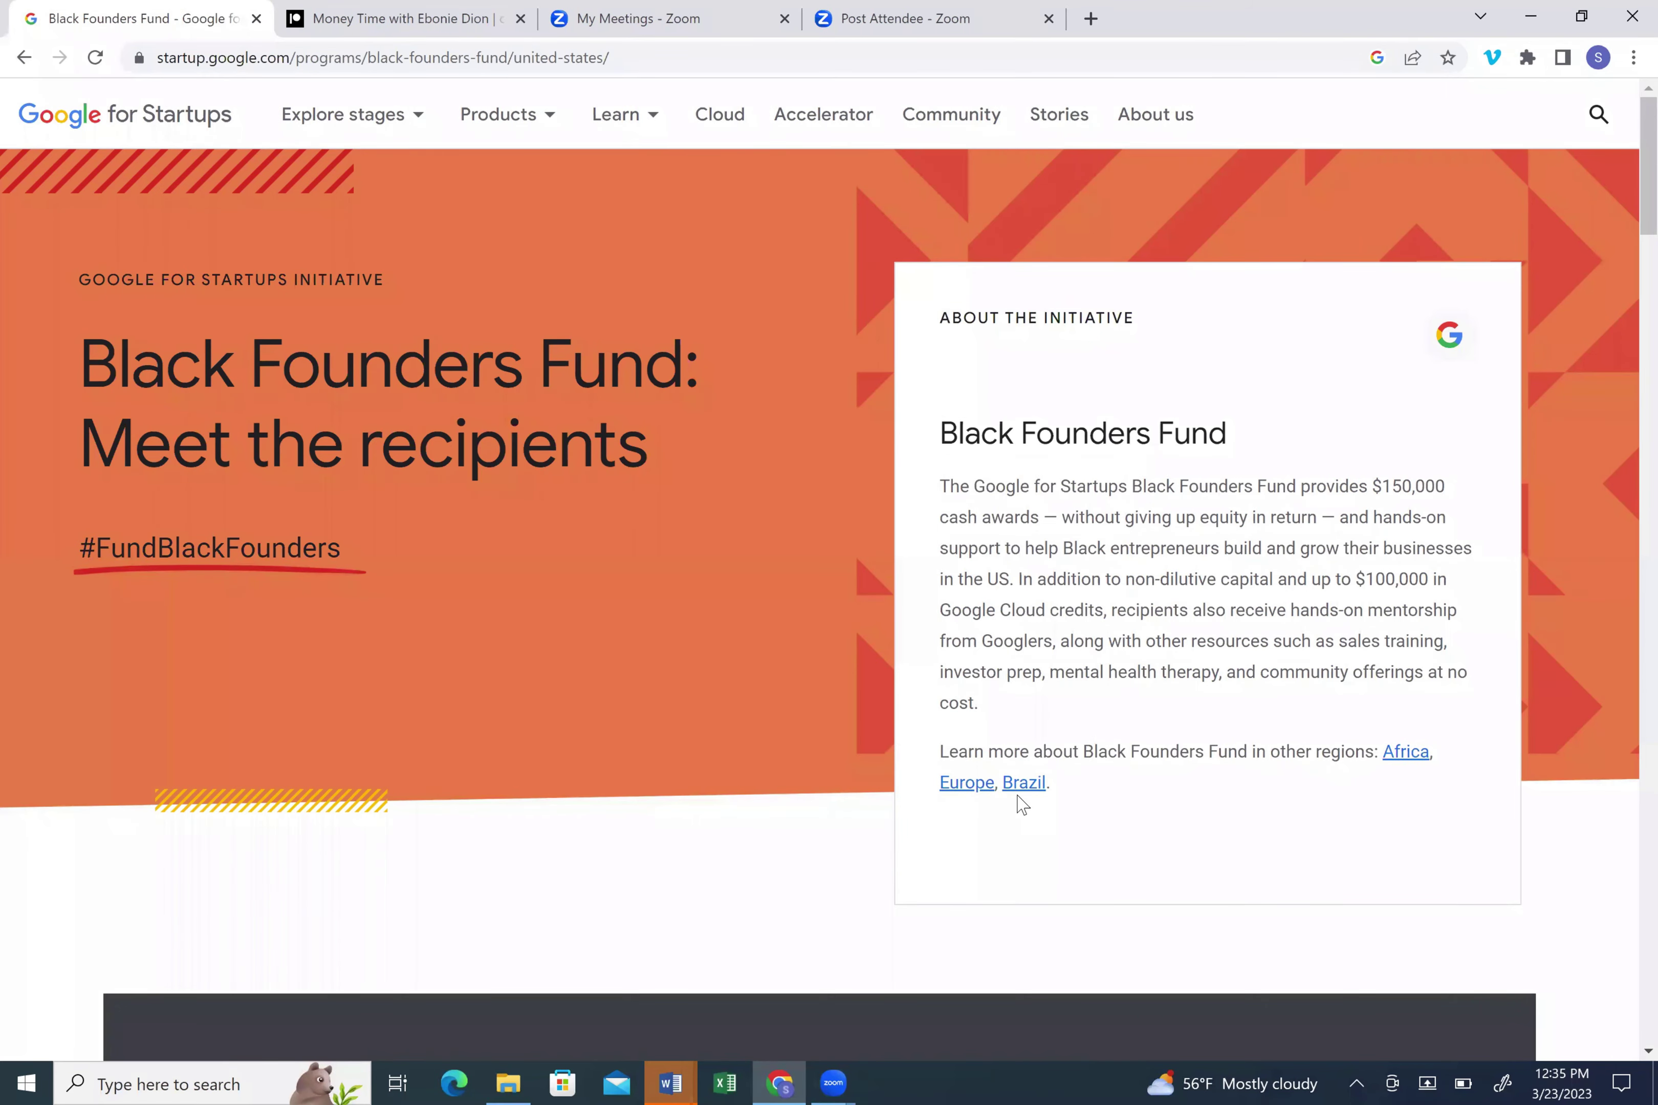
- Scroll to the 2023 Black Founders Fund applications banner and open the application form
scroll(1021, 804, "down", 8)
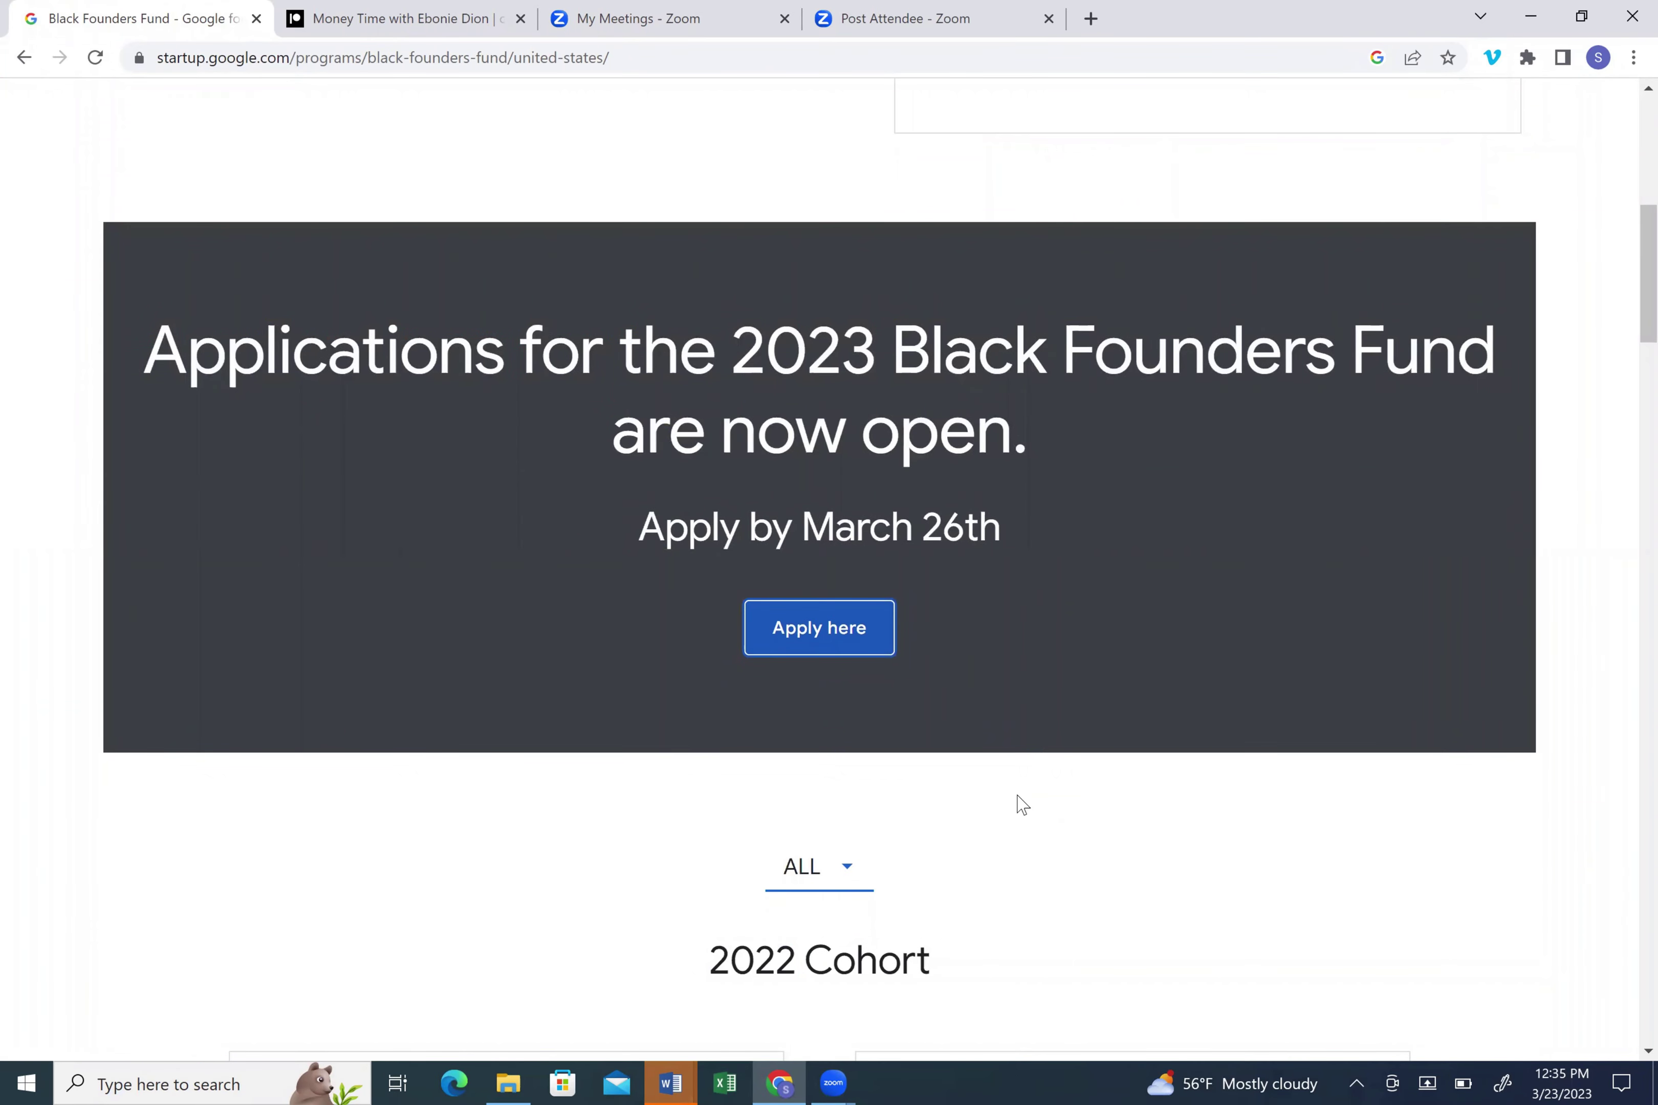
left_click(822, 631)
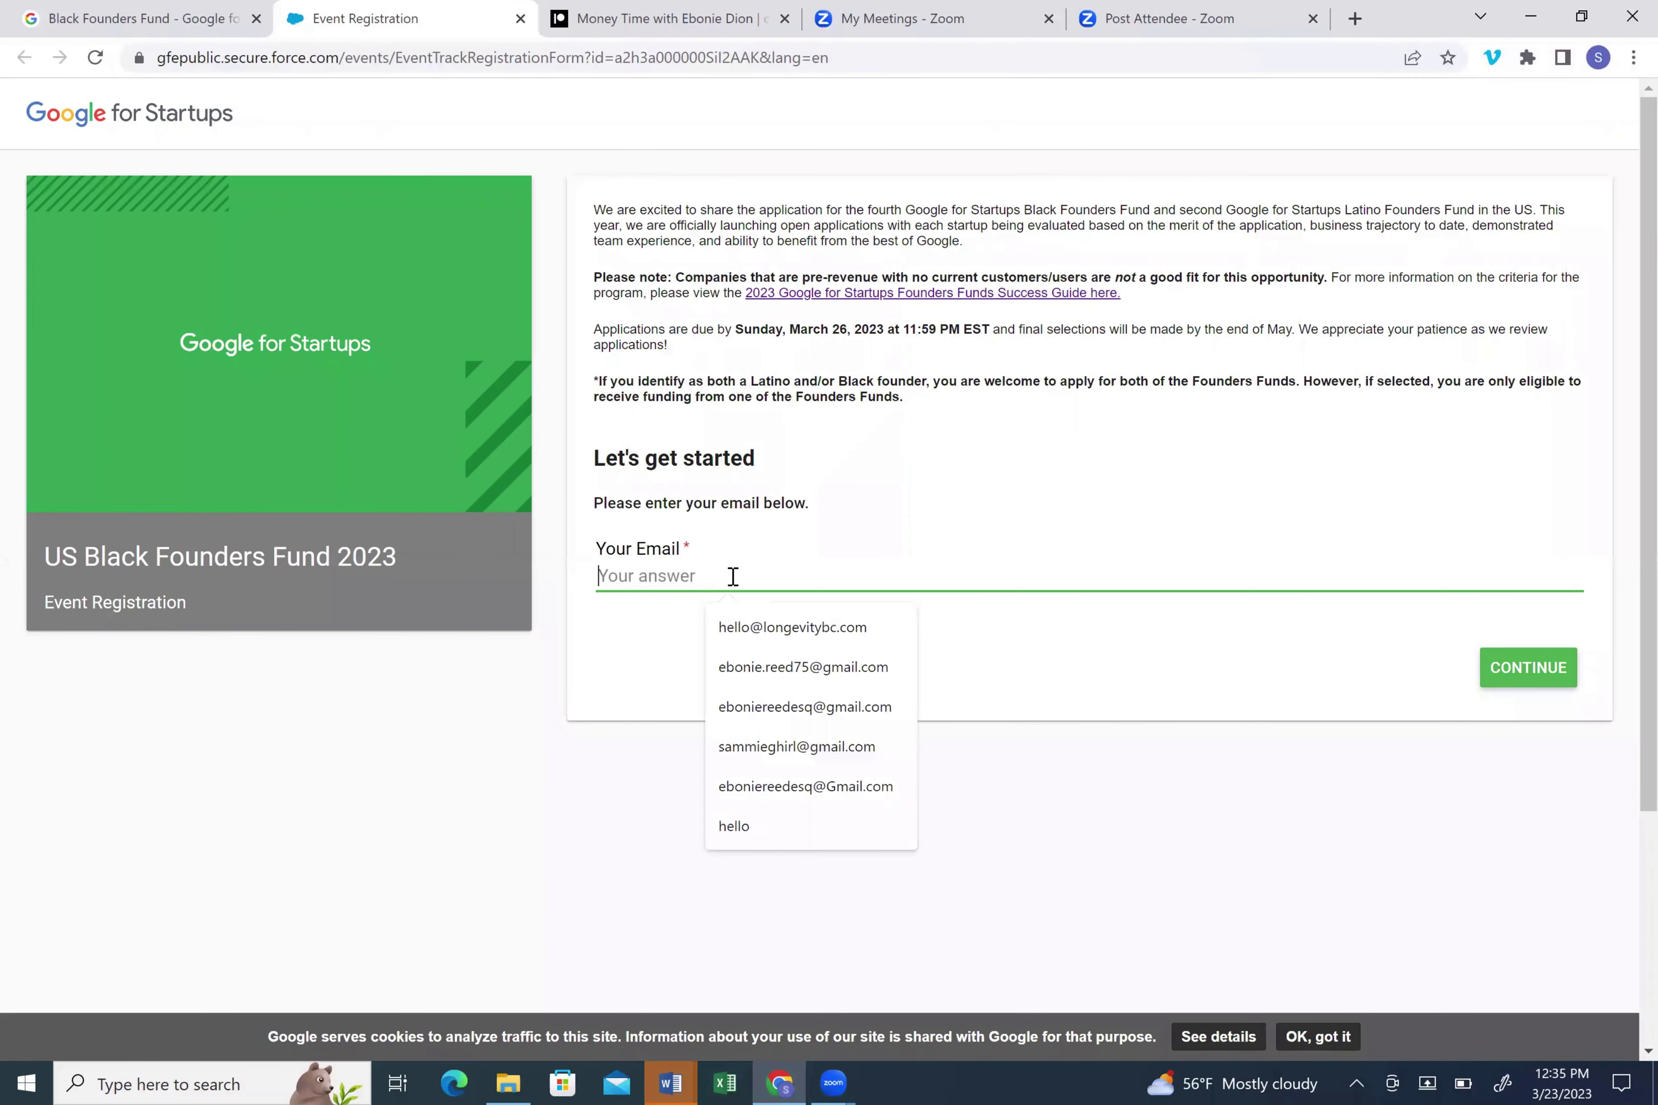
- Fill the form's email field by accepting the browser's autofill e-mail suggestion
type("hello")
key("Down")
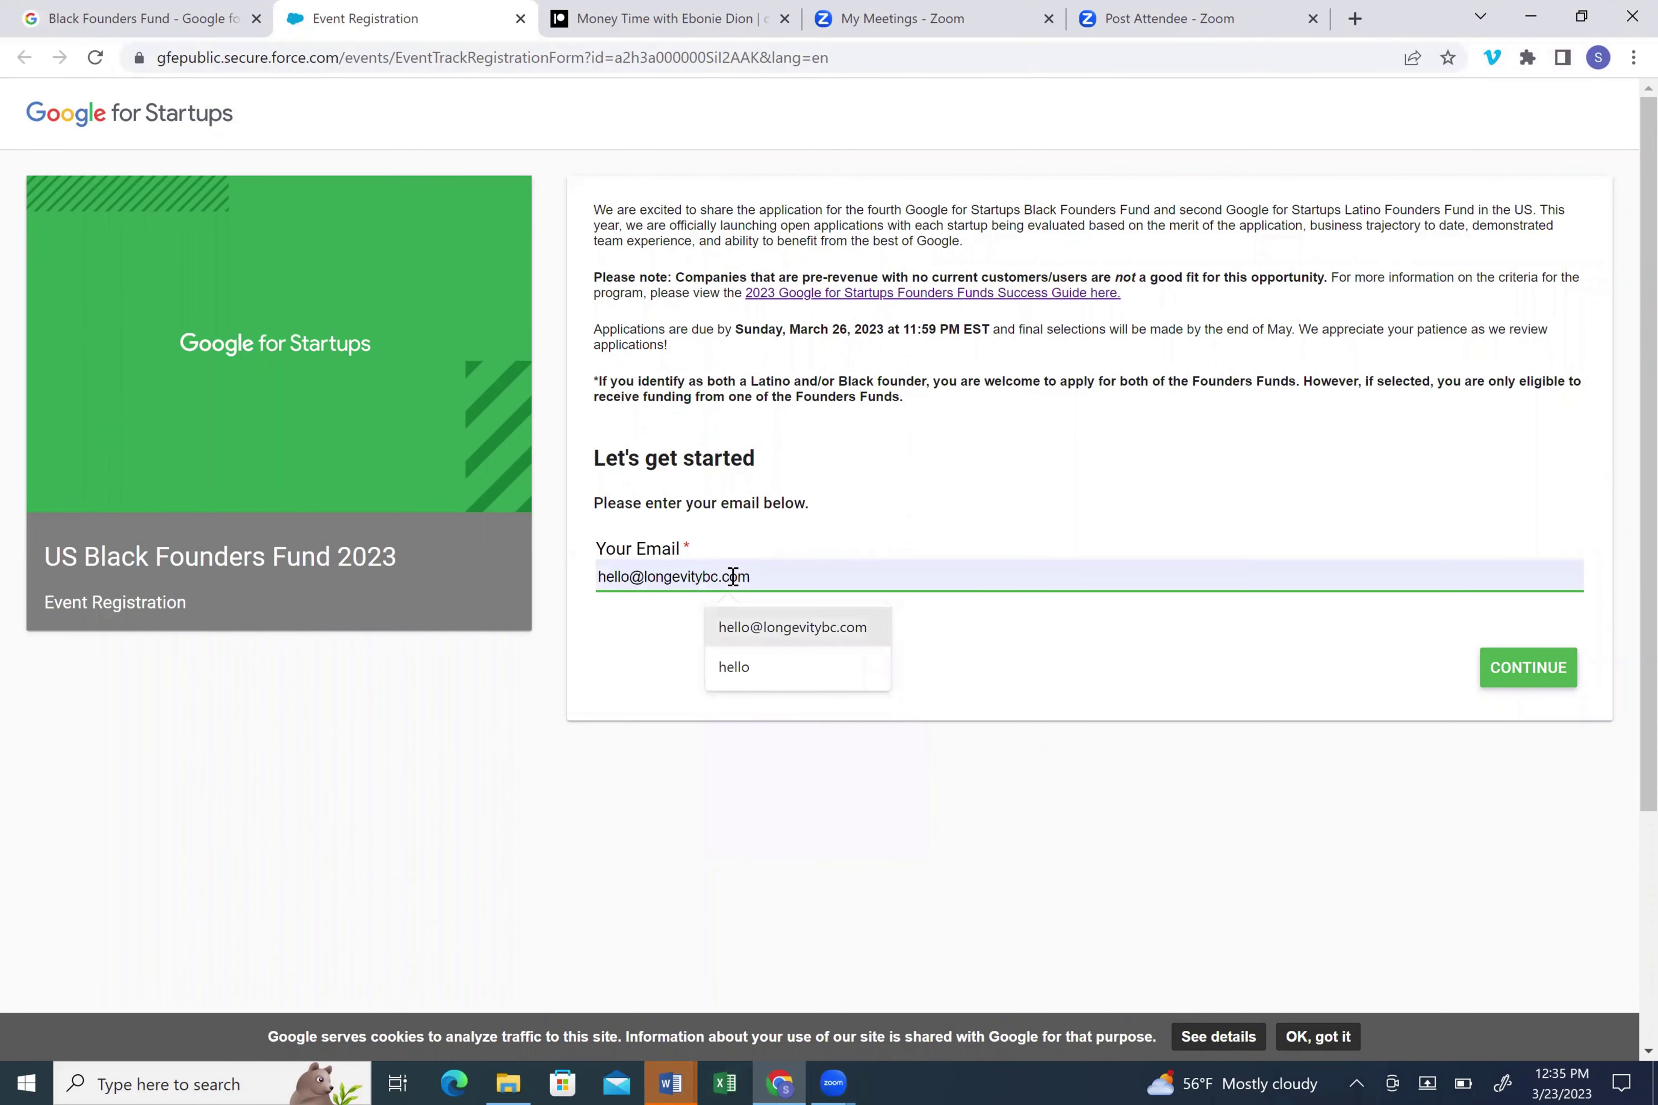
key("Return")
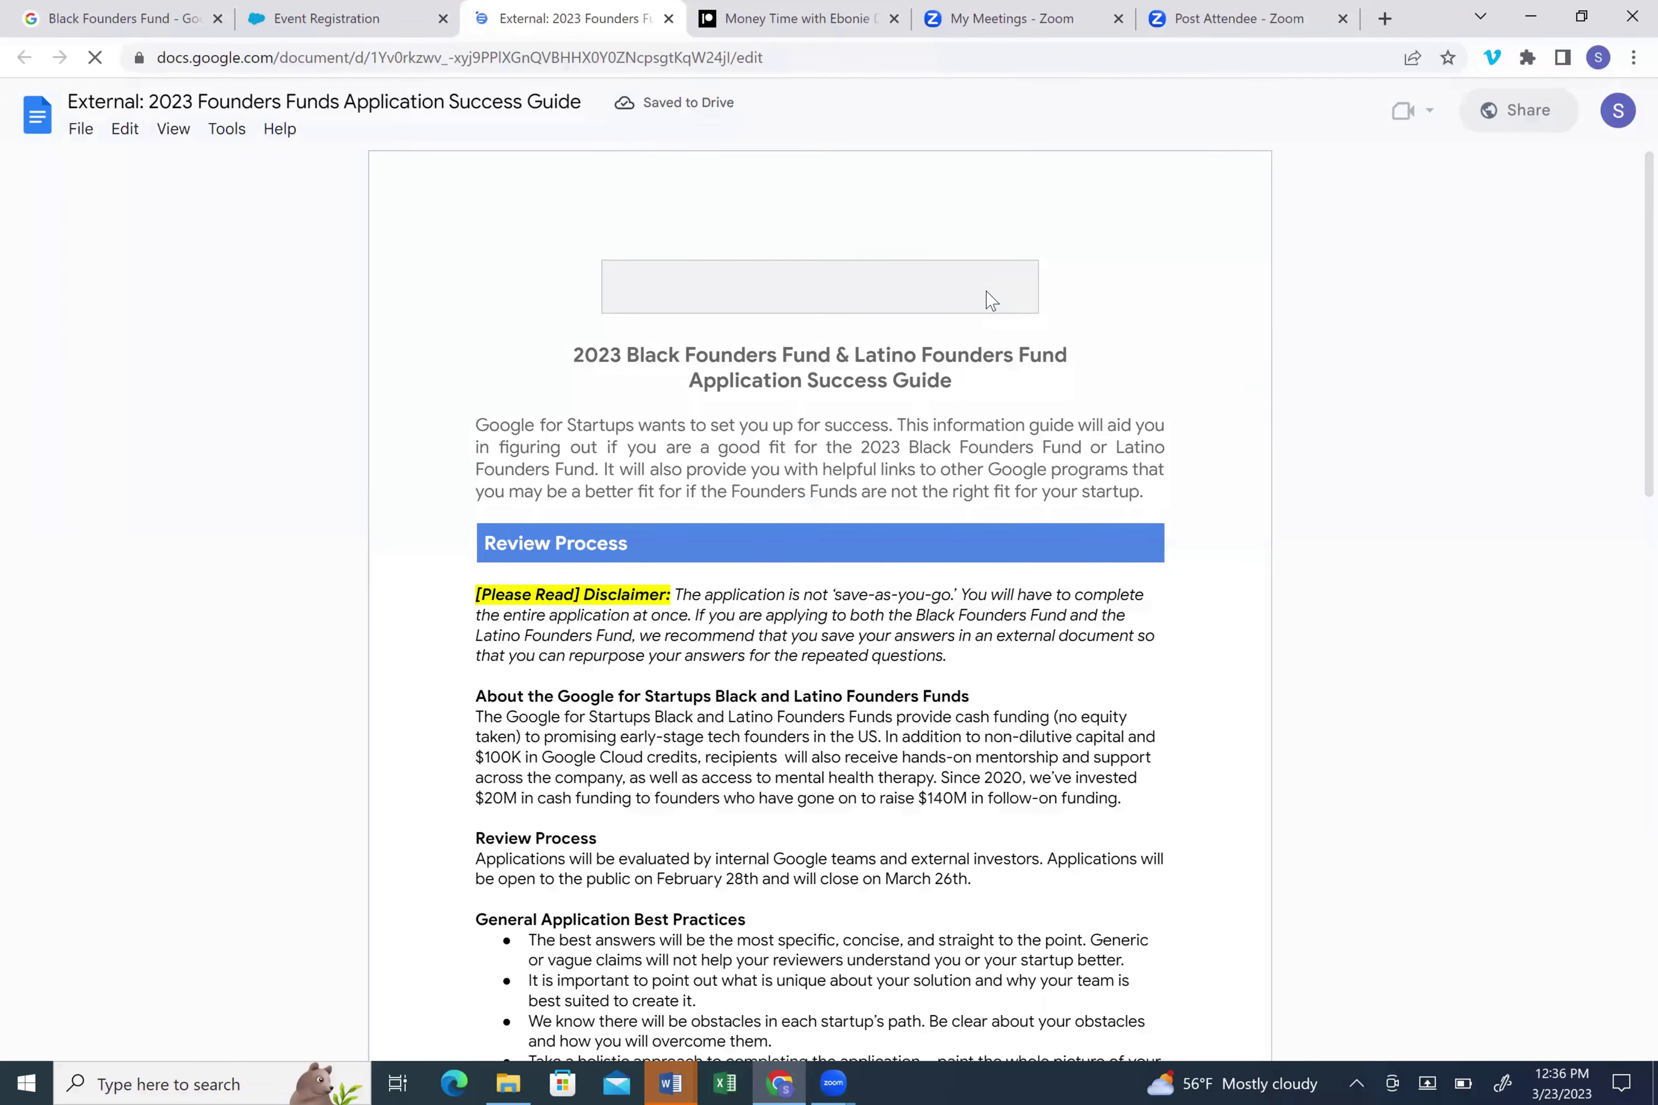
- Scroll through the Application Success Guide down to the Other Google Resources section
scroll(988, 299, "down", 5)
scroll(989, 300, "down", 5)
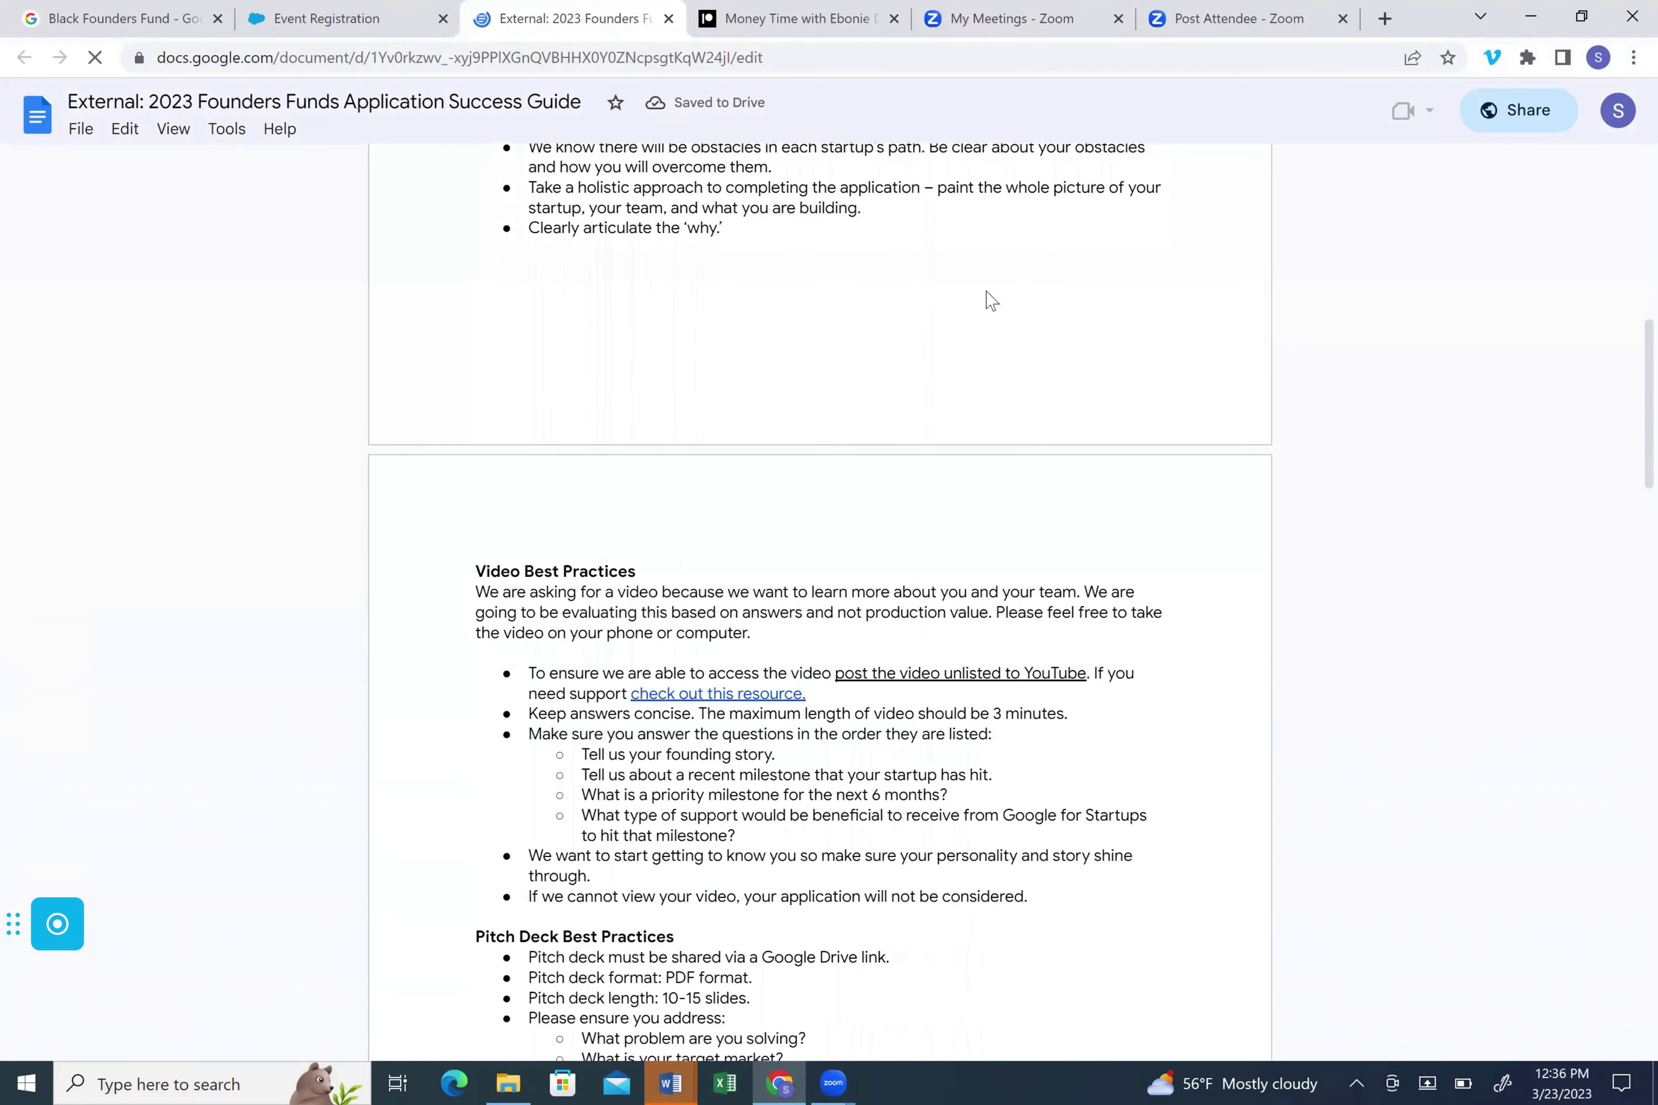
scroll(989, 300, "down", 3)
scroll(988, 299, "down", 12)
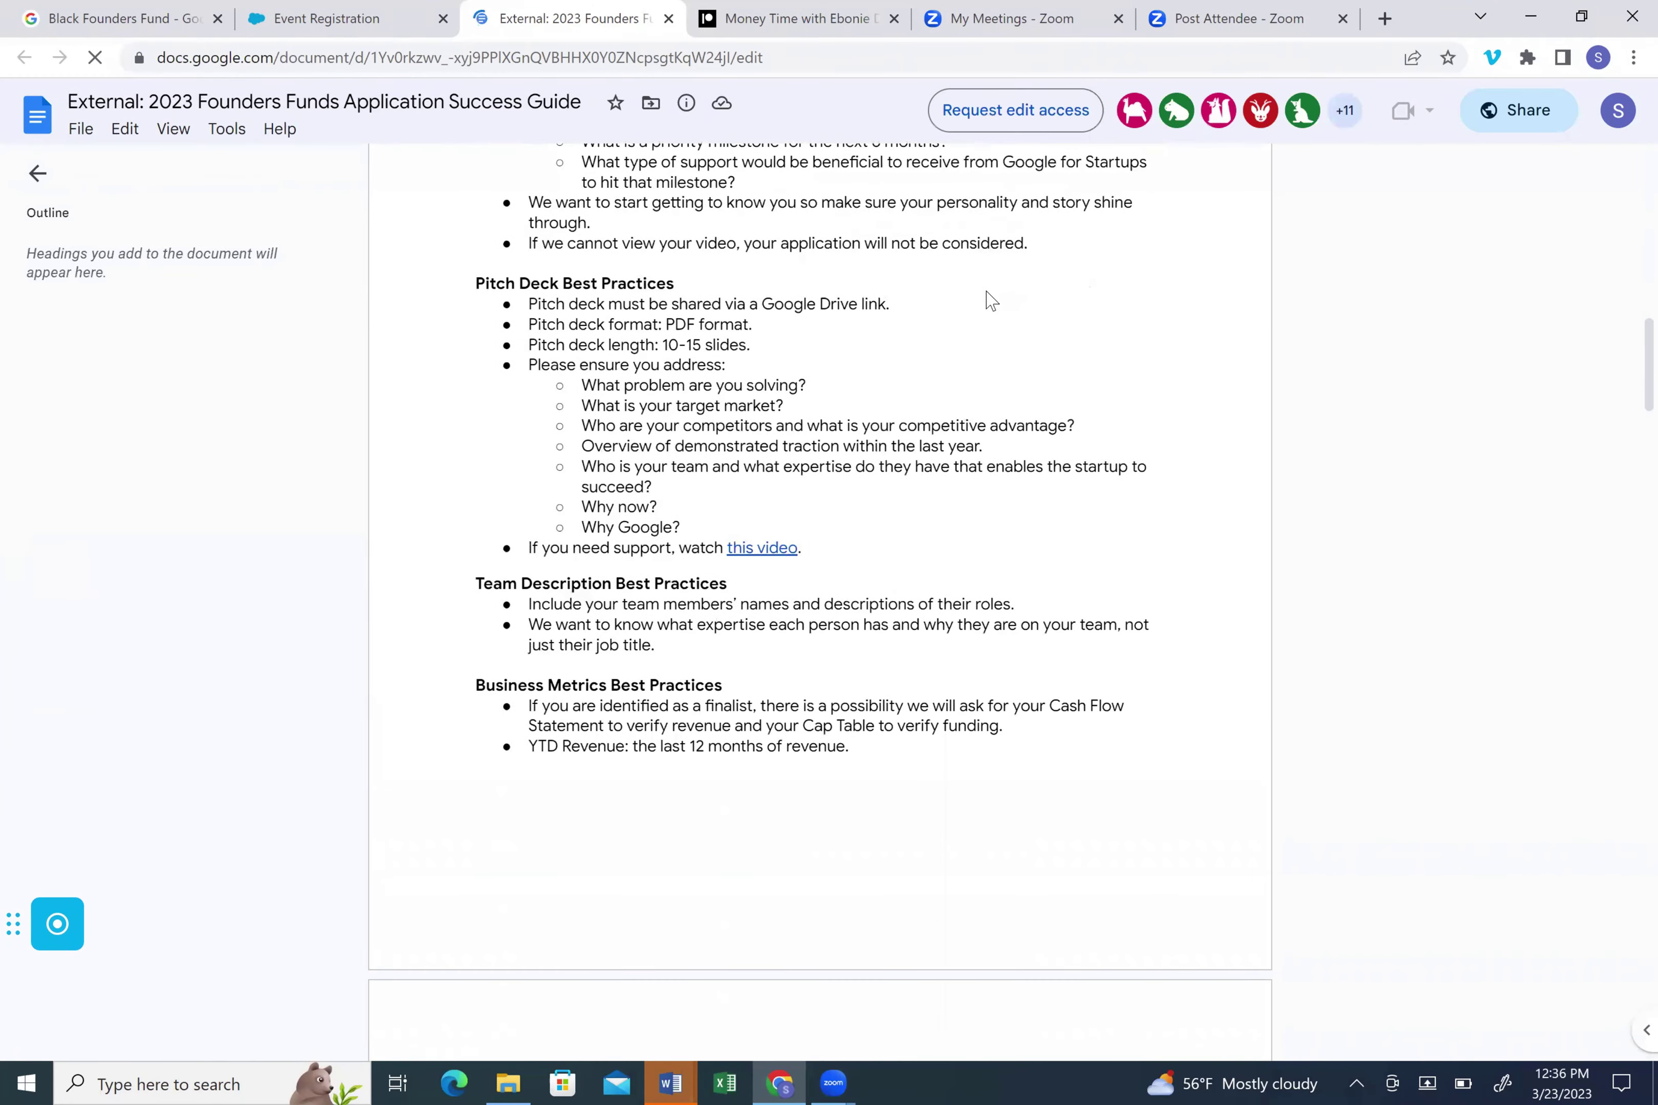
scroll(989, 300, "down", 20)
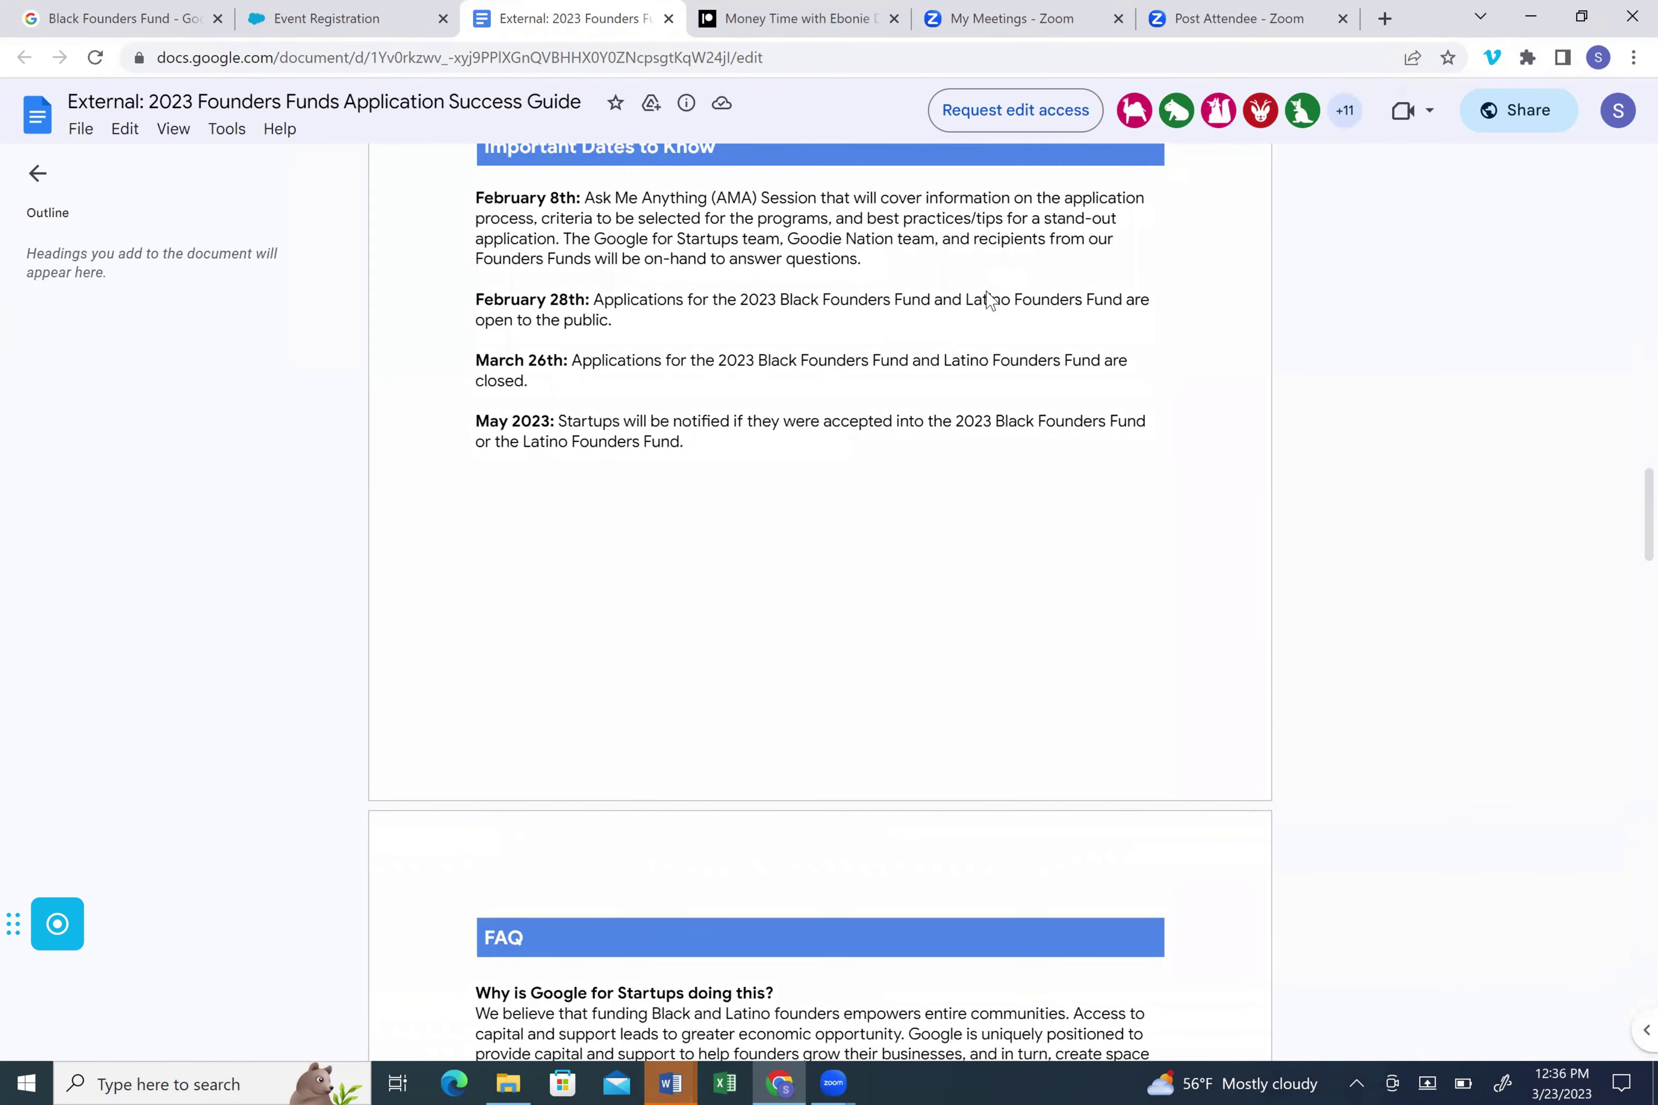
scroll(988, 299, "down", 20)
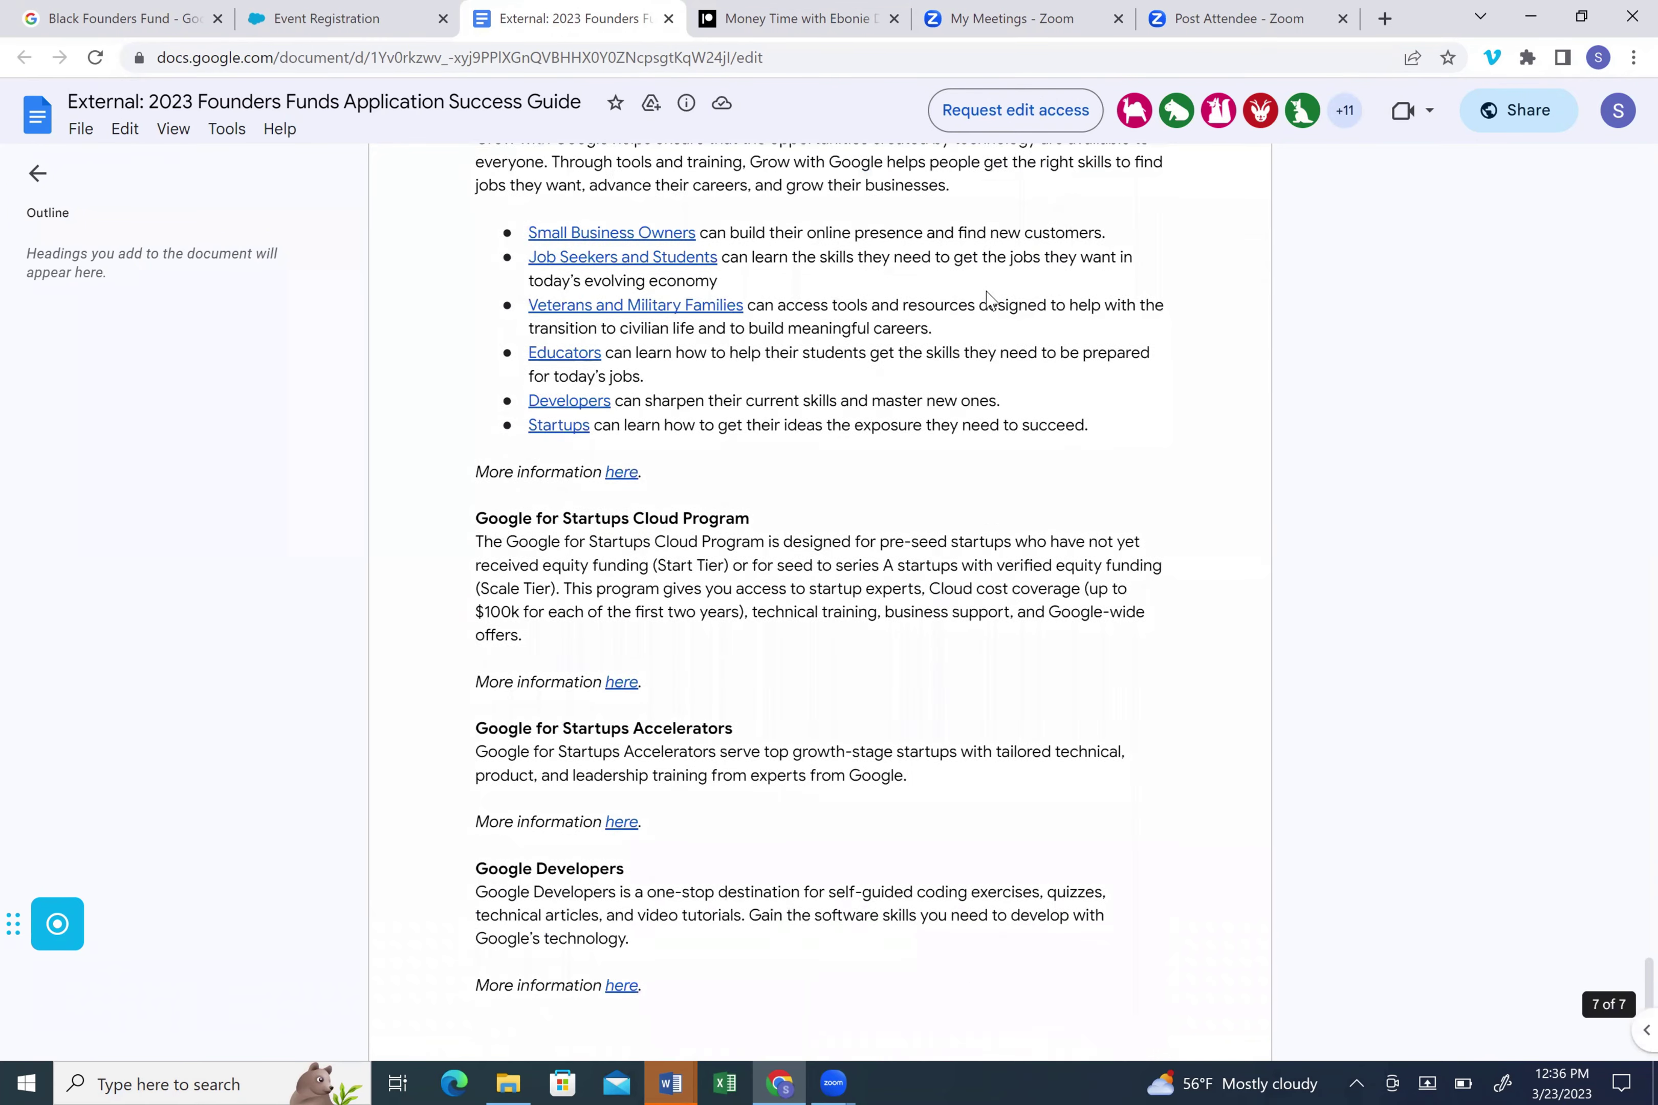
scroll(989, 300, "up", 4)
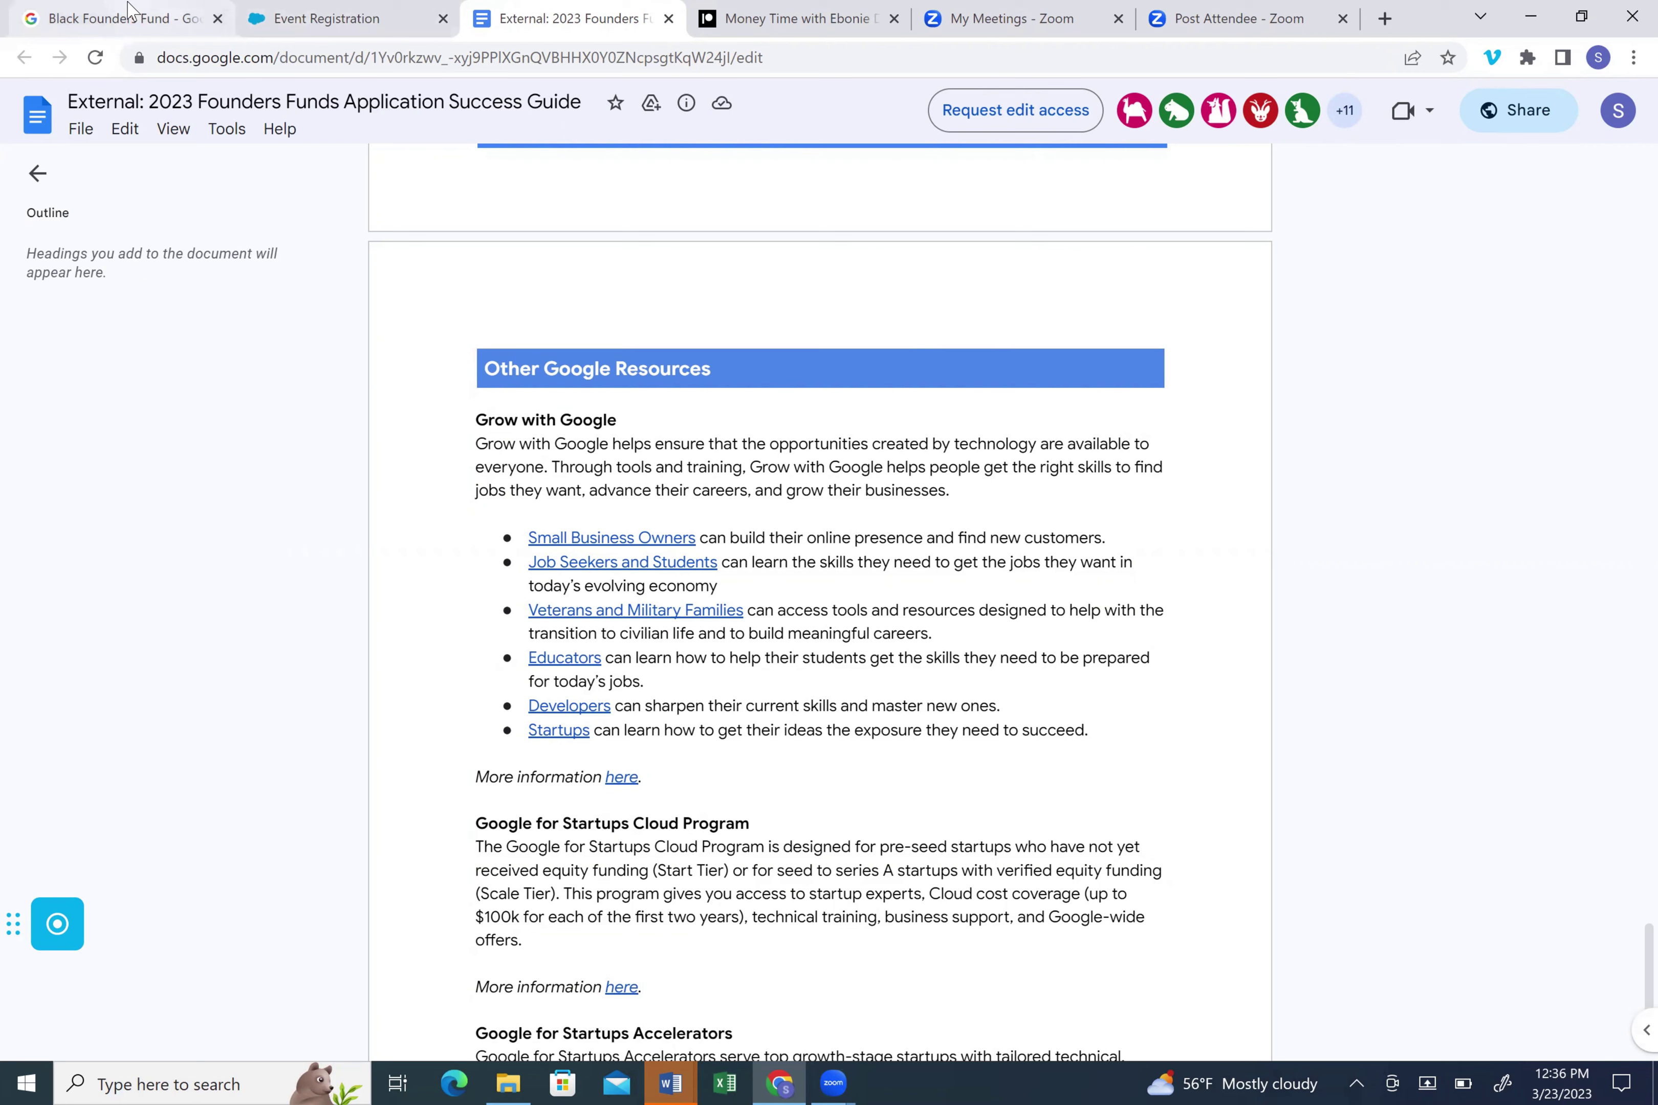
- Return to the registration form and continue past the email page
left_click(128, 10)
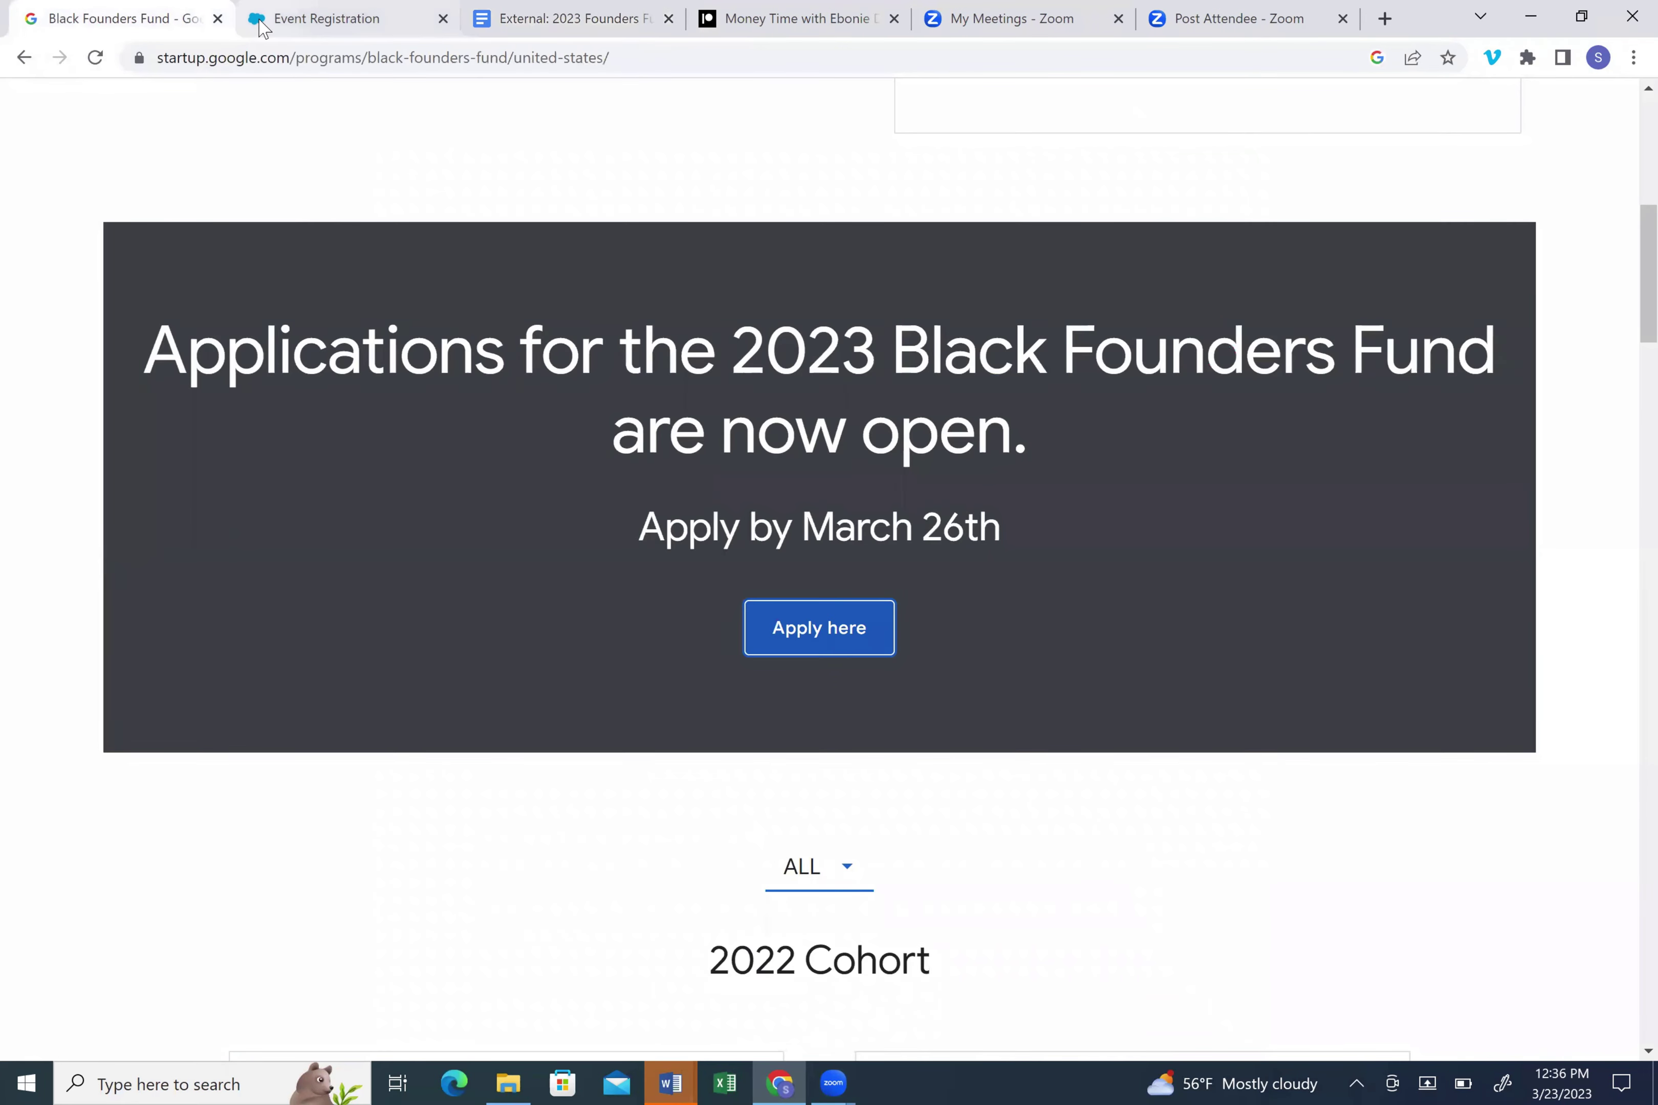
left_click(260, 27)
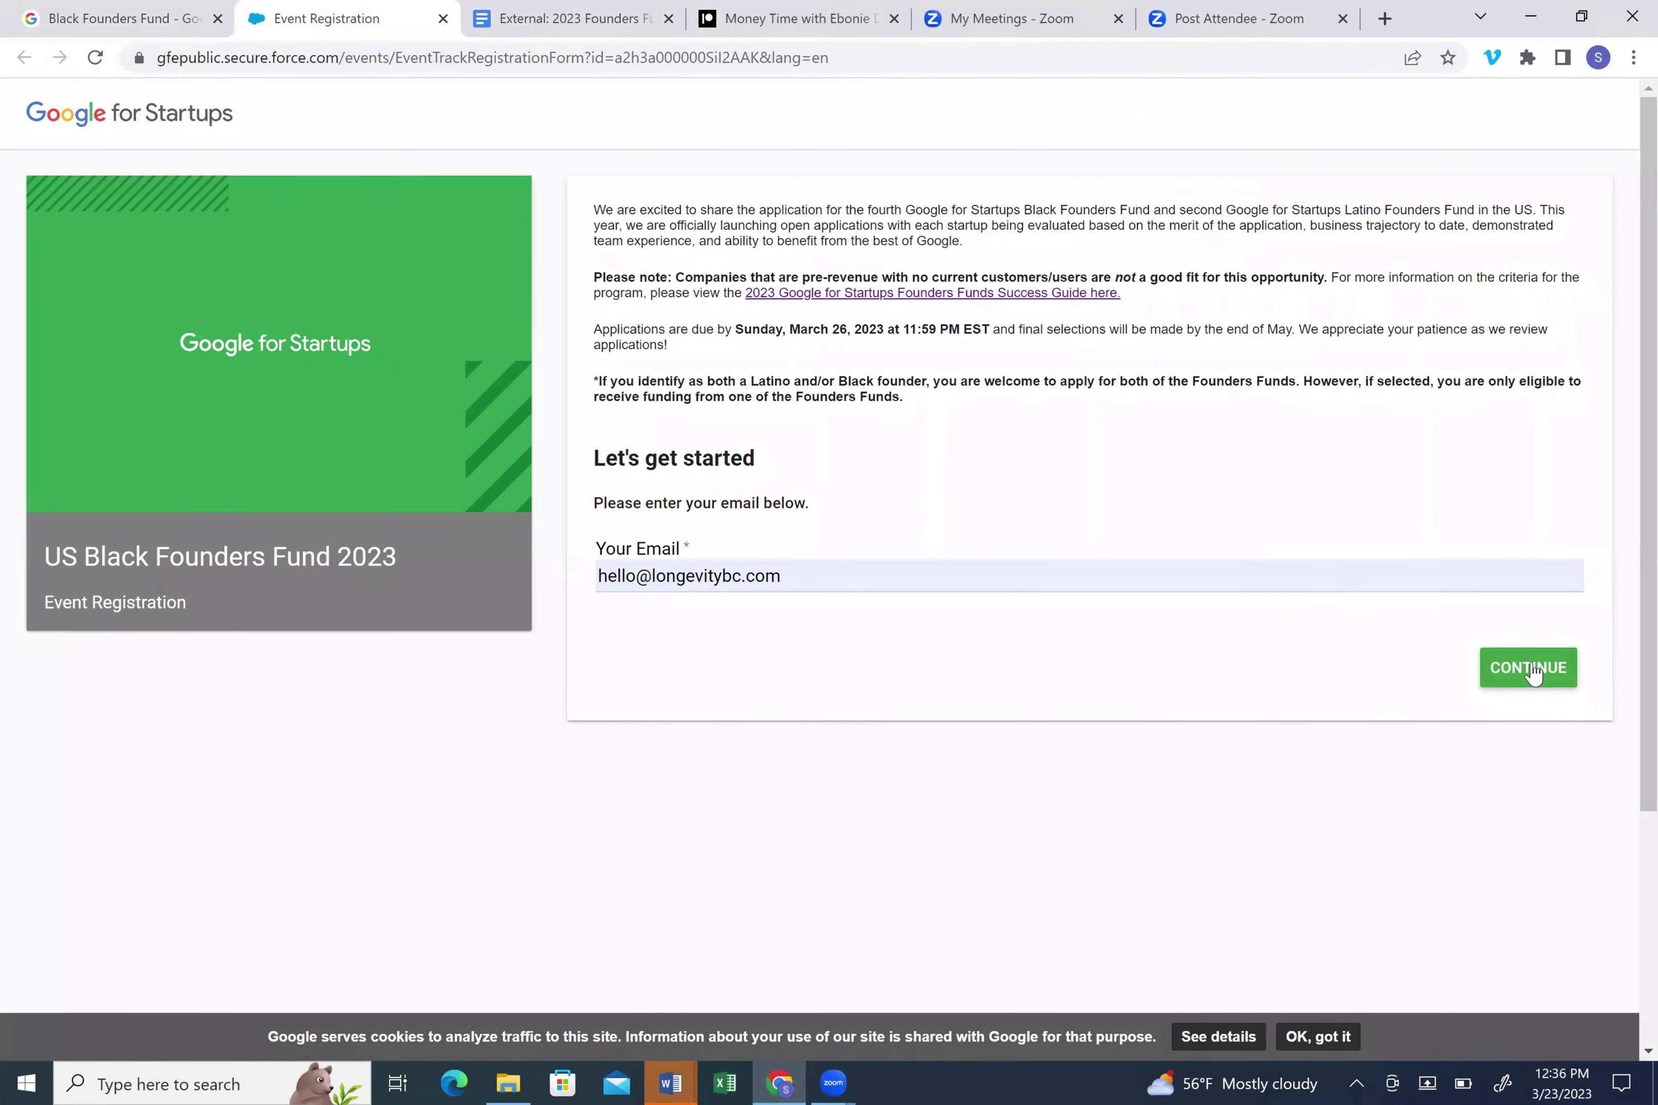
left_click(792, 576)
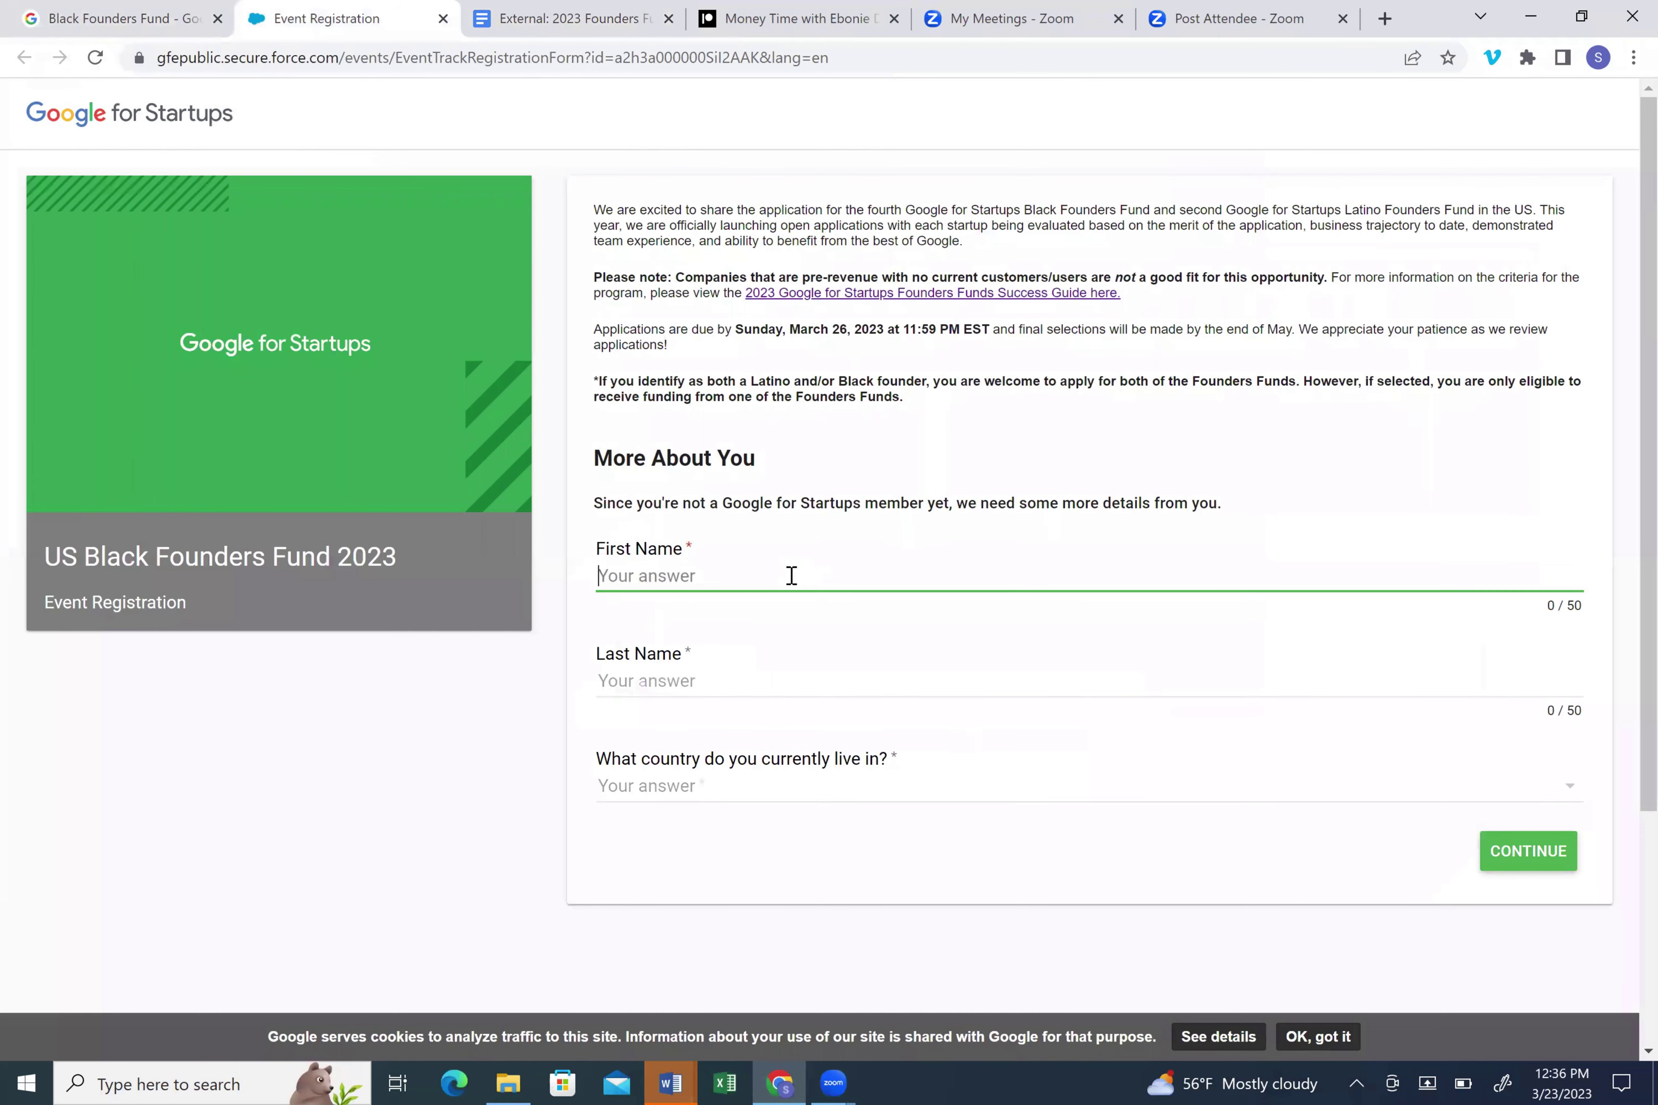
- Enter the applicant's first and last name and set country of residence to United States
key("Tab")
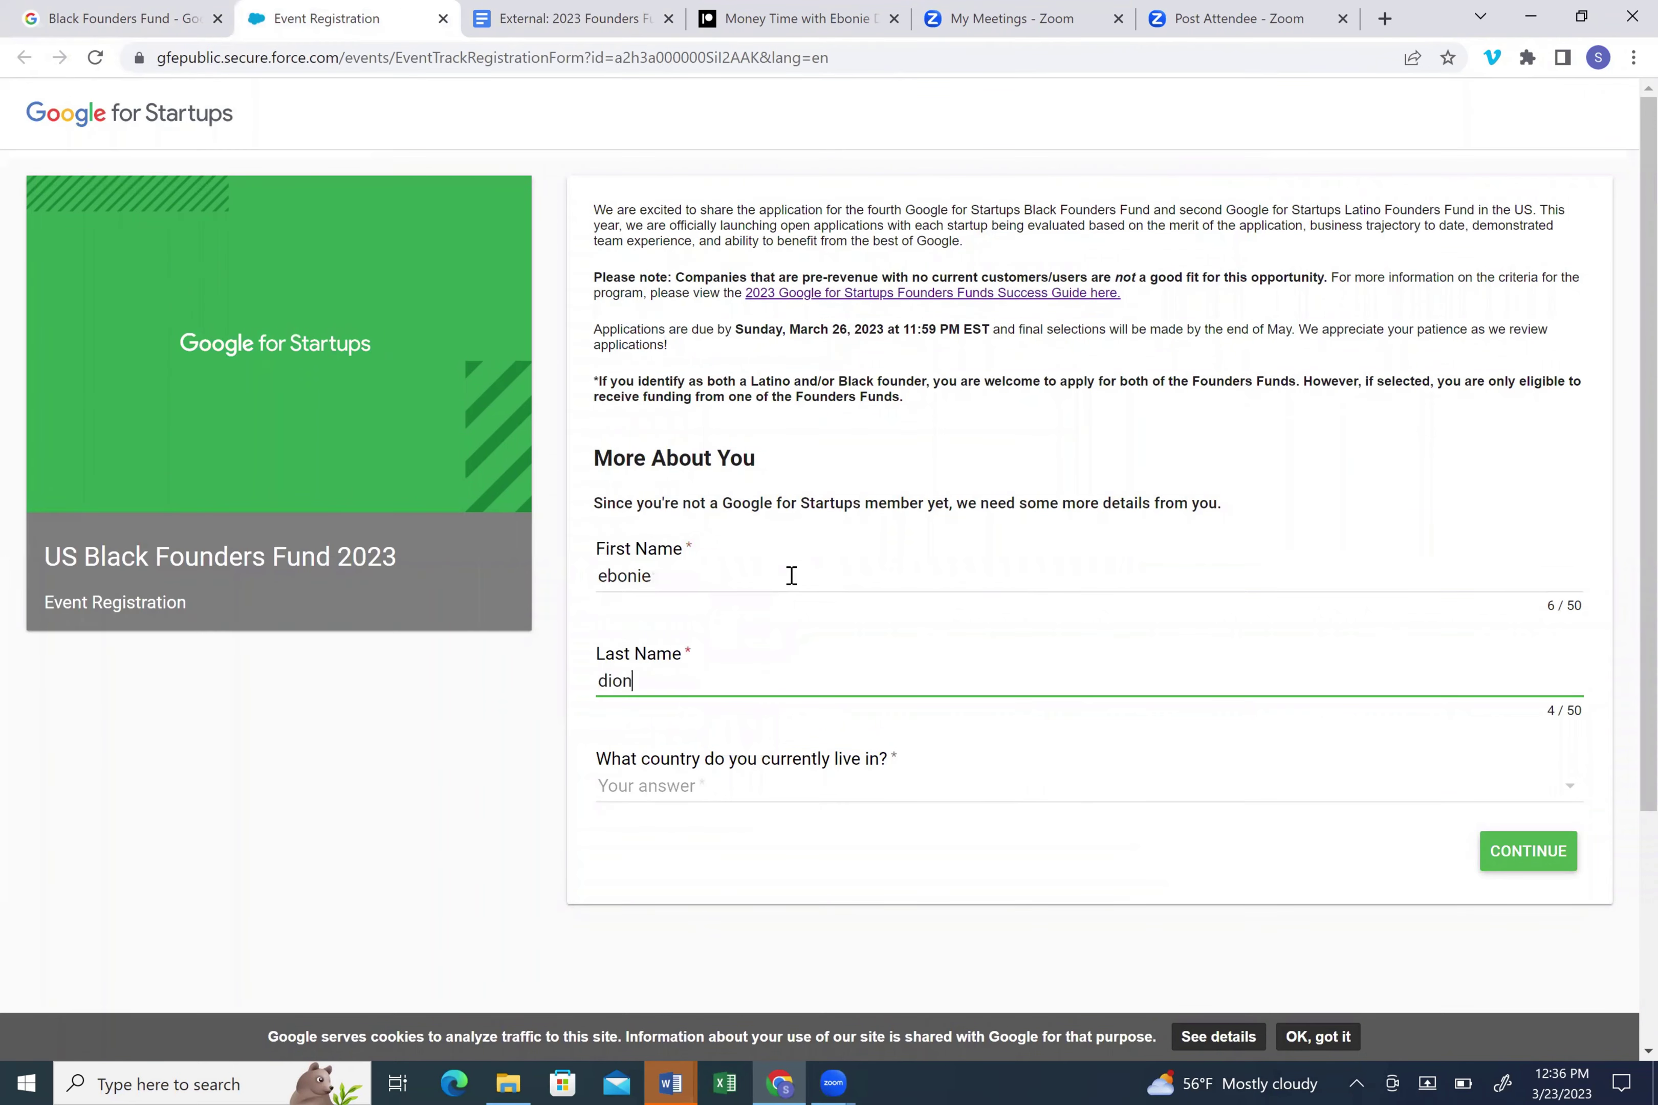
left_click(719, 793)
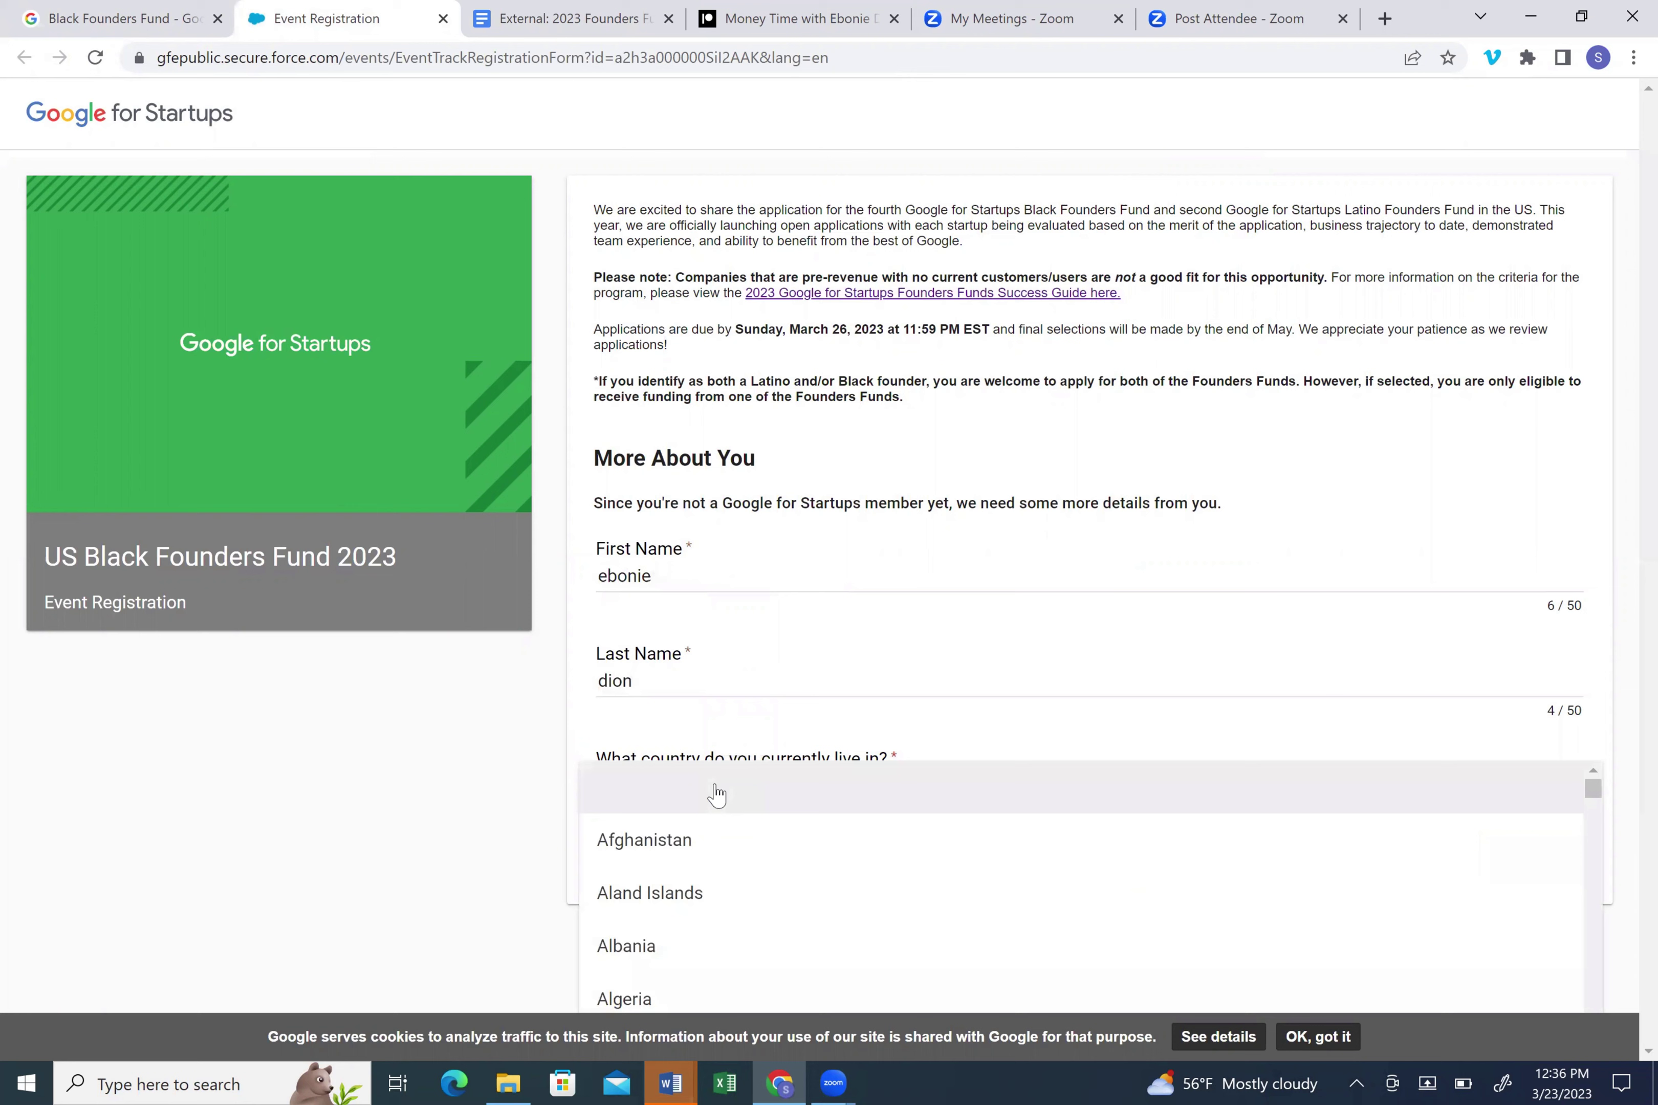
type("un")
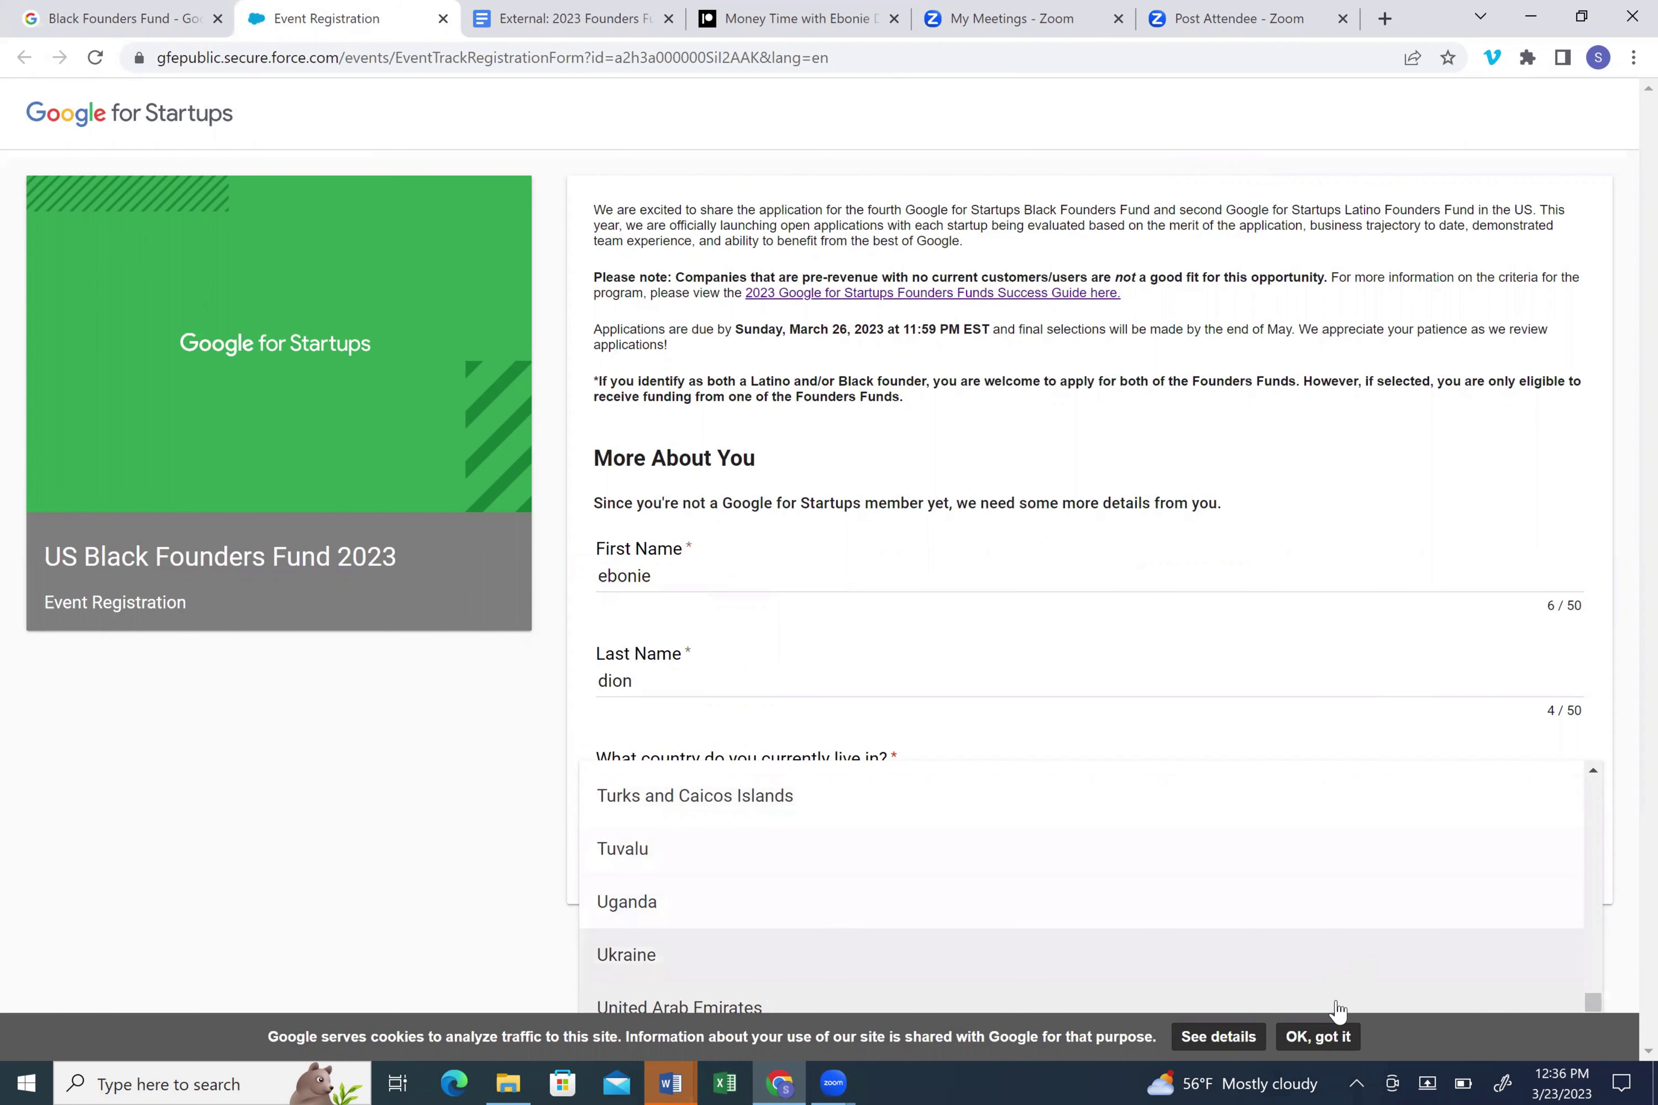
left_click(1321, 1038)
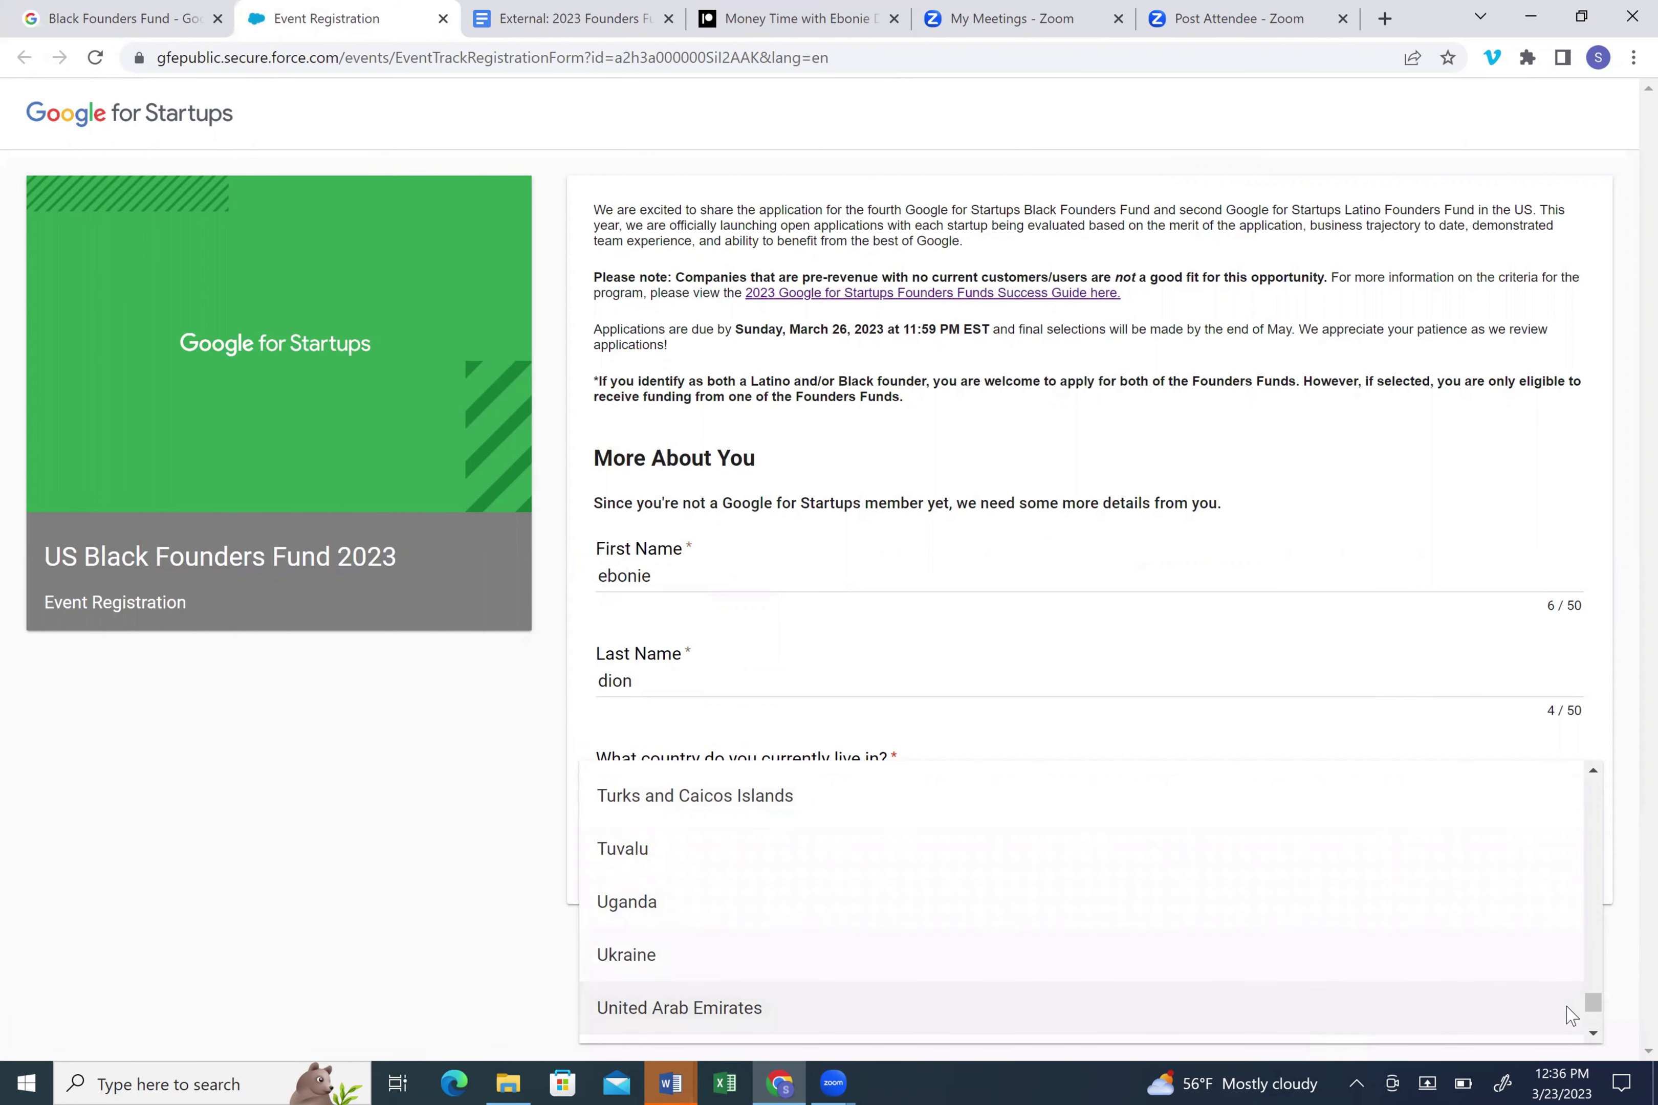
left_click(1593, 1033)
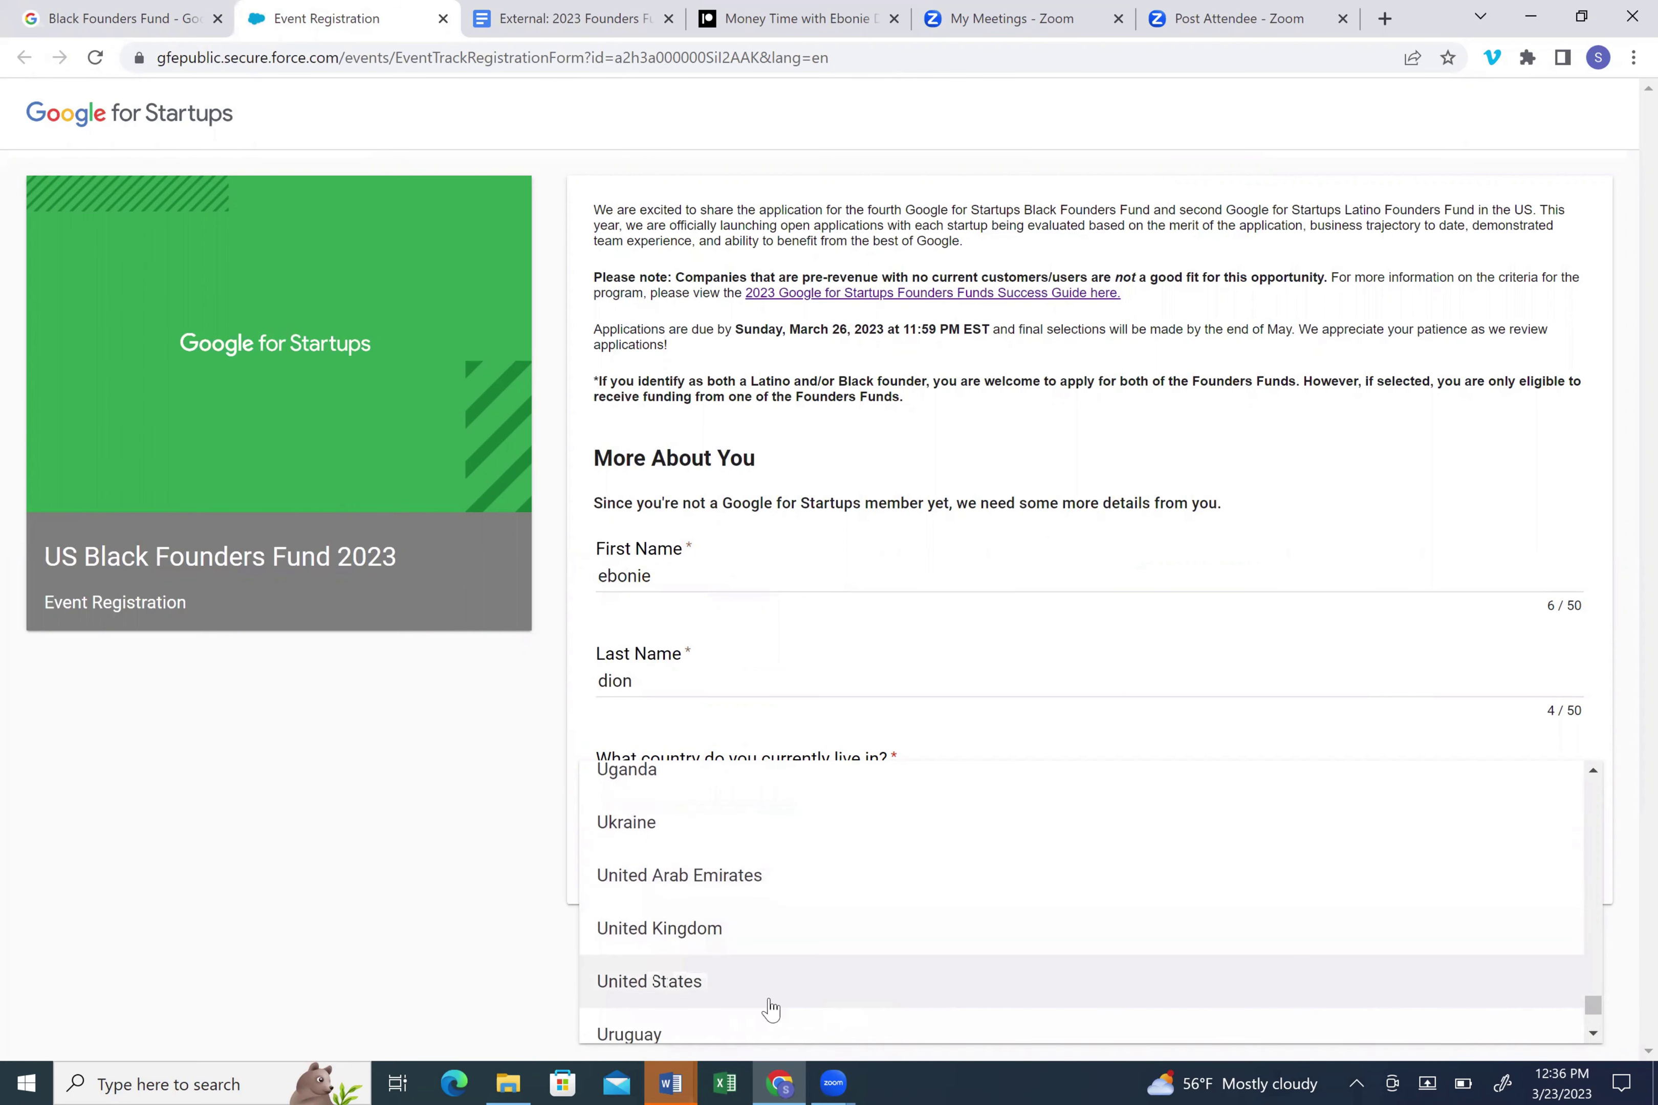
left_click(745, 991)
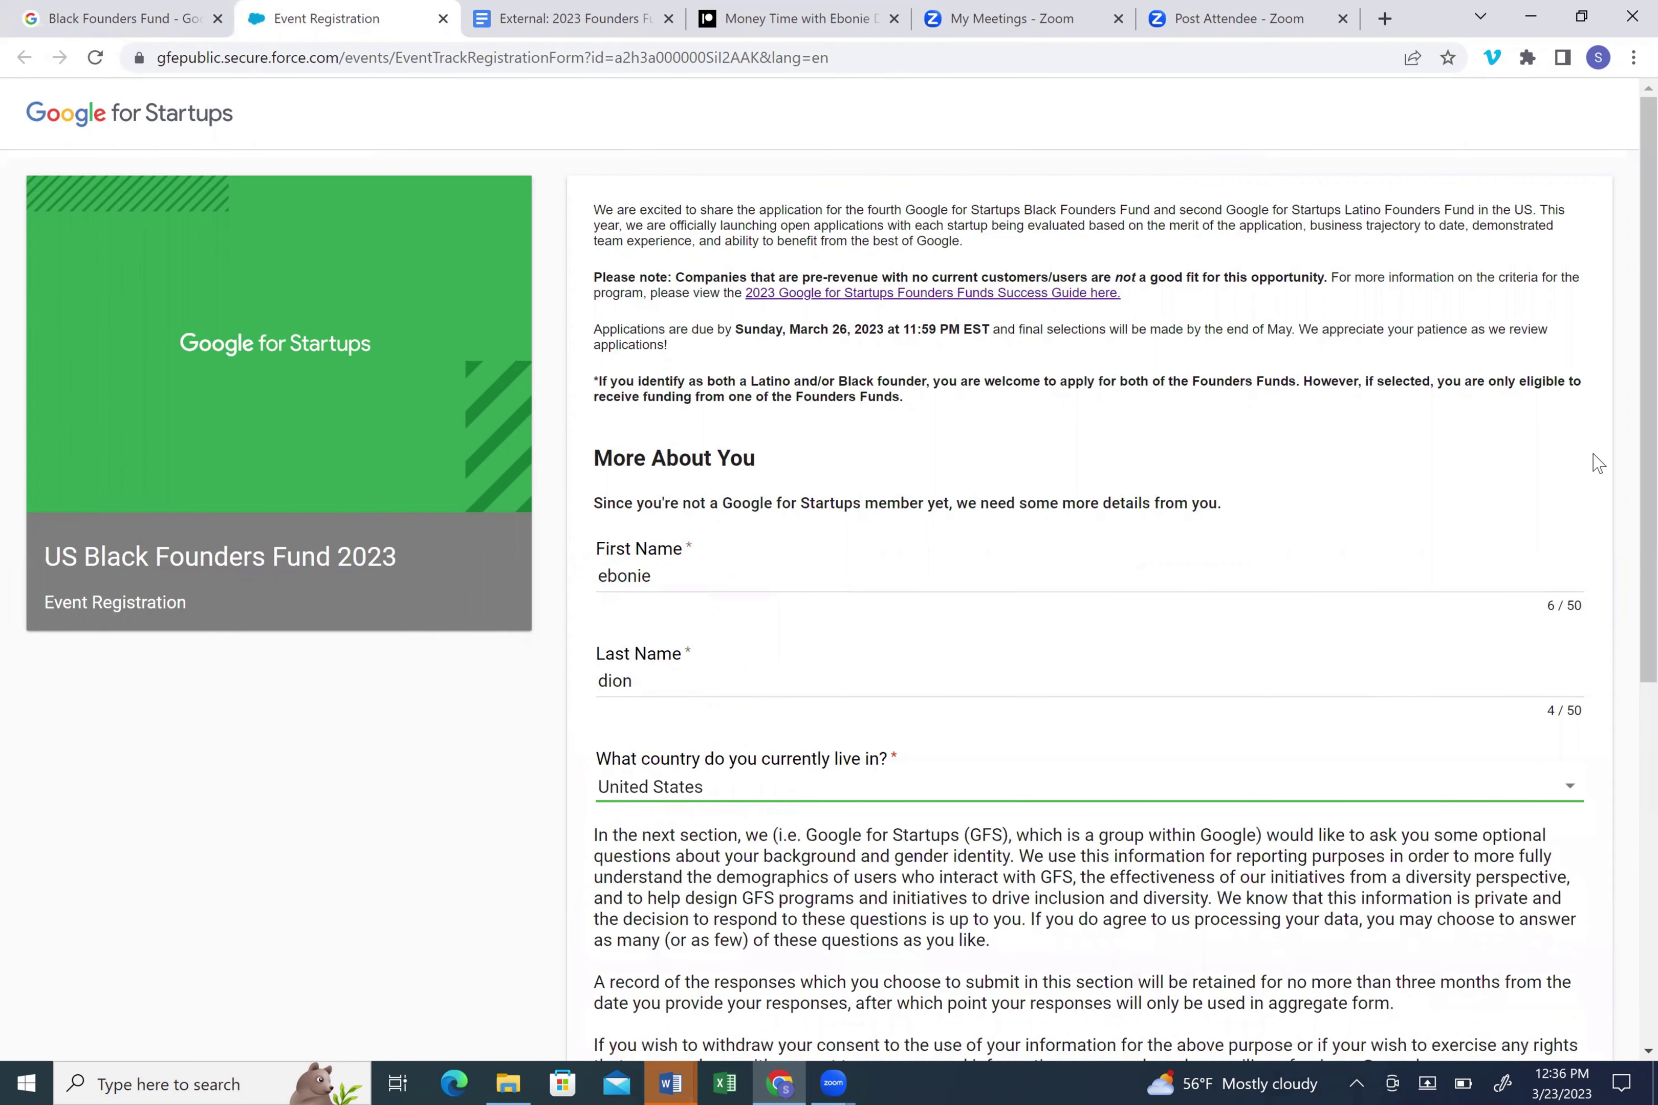
- Choose 'No, I do not consent' for demographic data use and continue to About You
scroll(1241, 541, "down", 5)
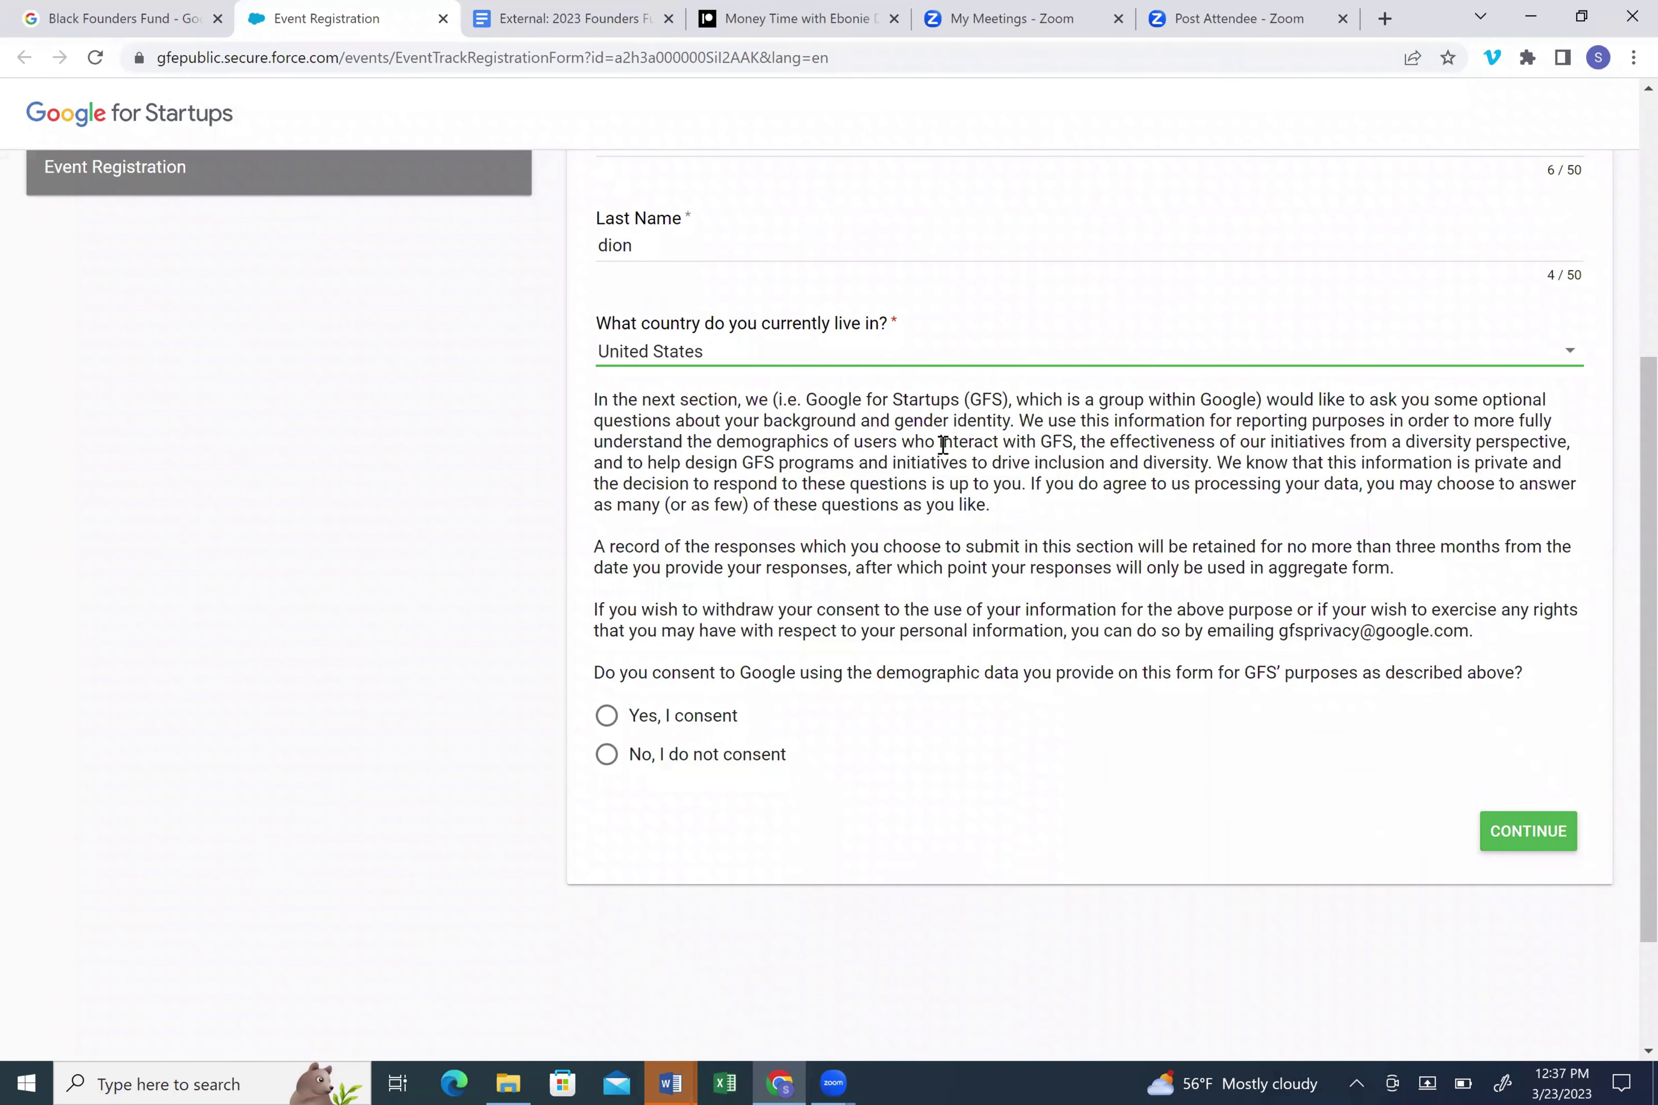
left_click(607, 755)
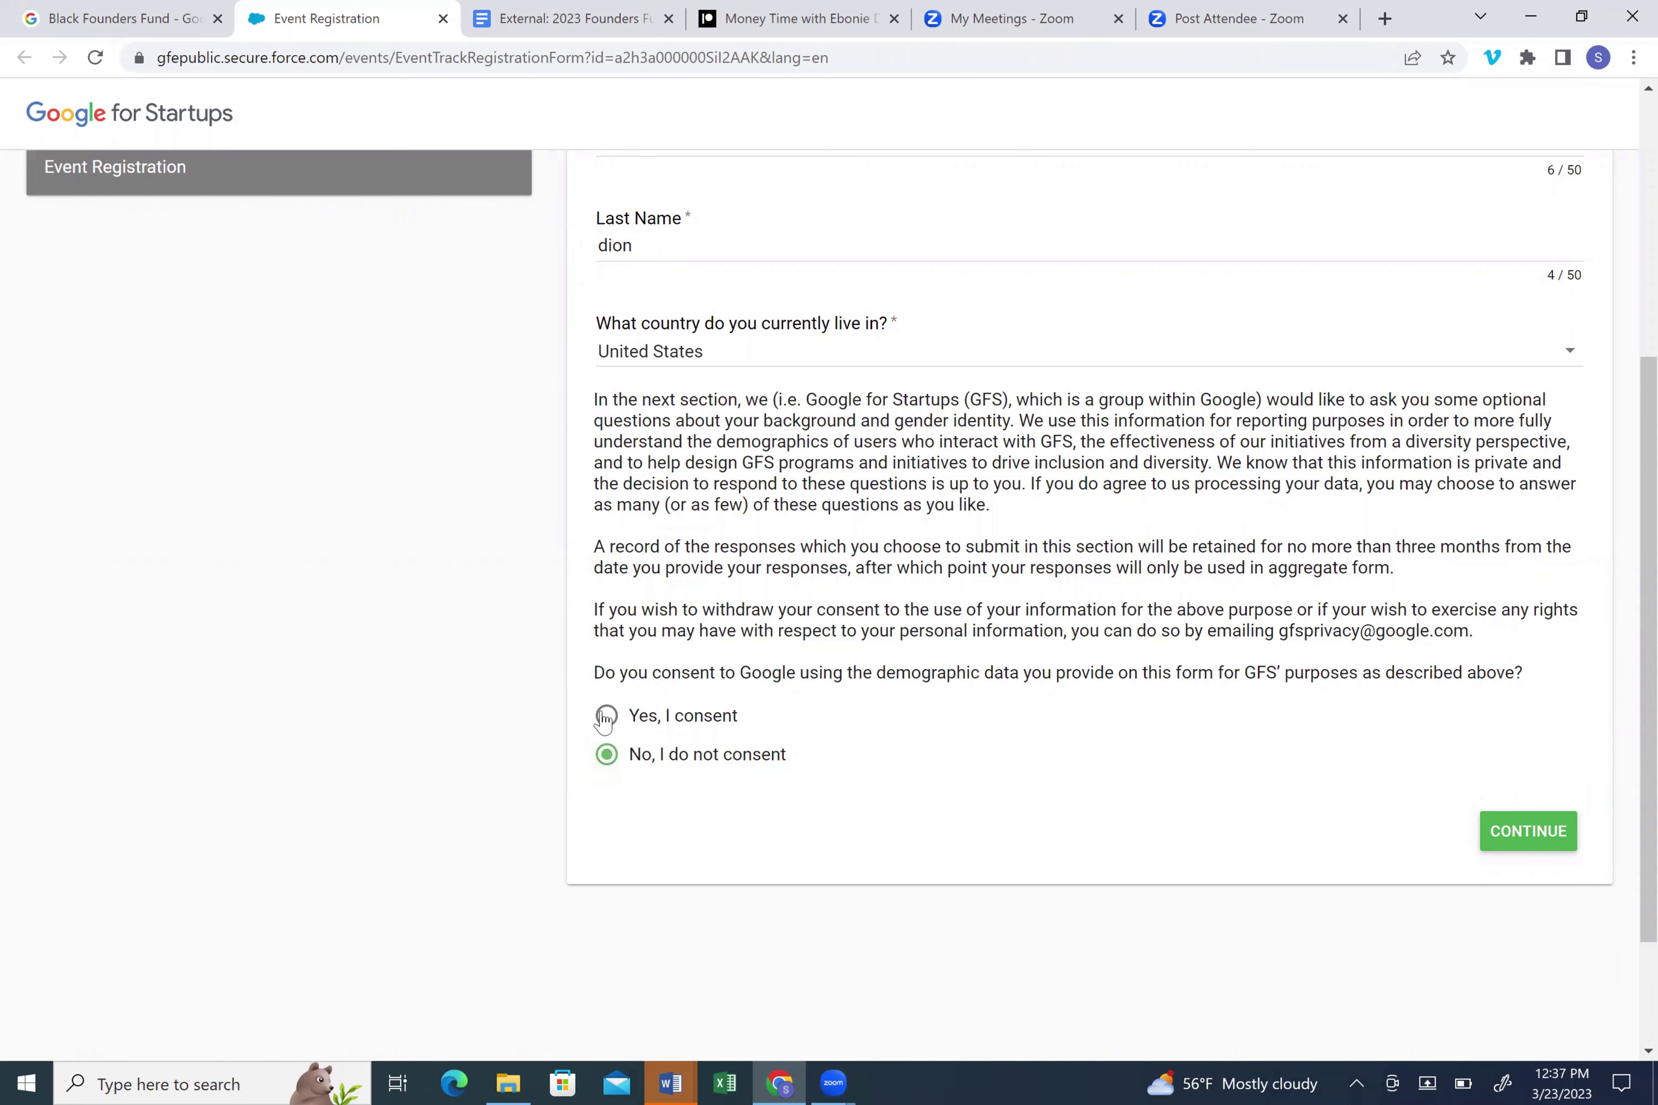
left_click(1518, 840)
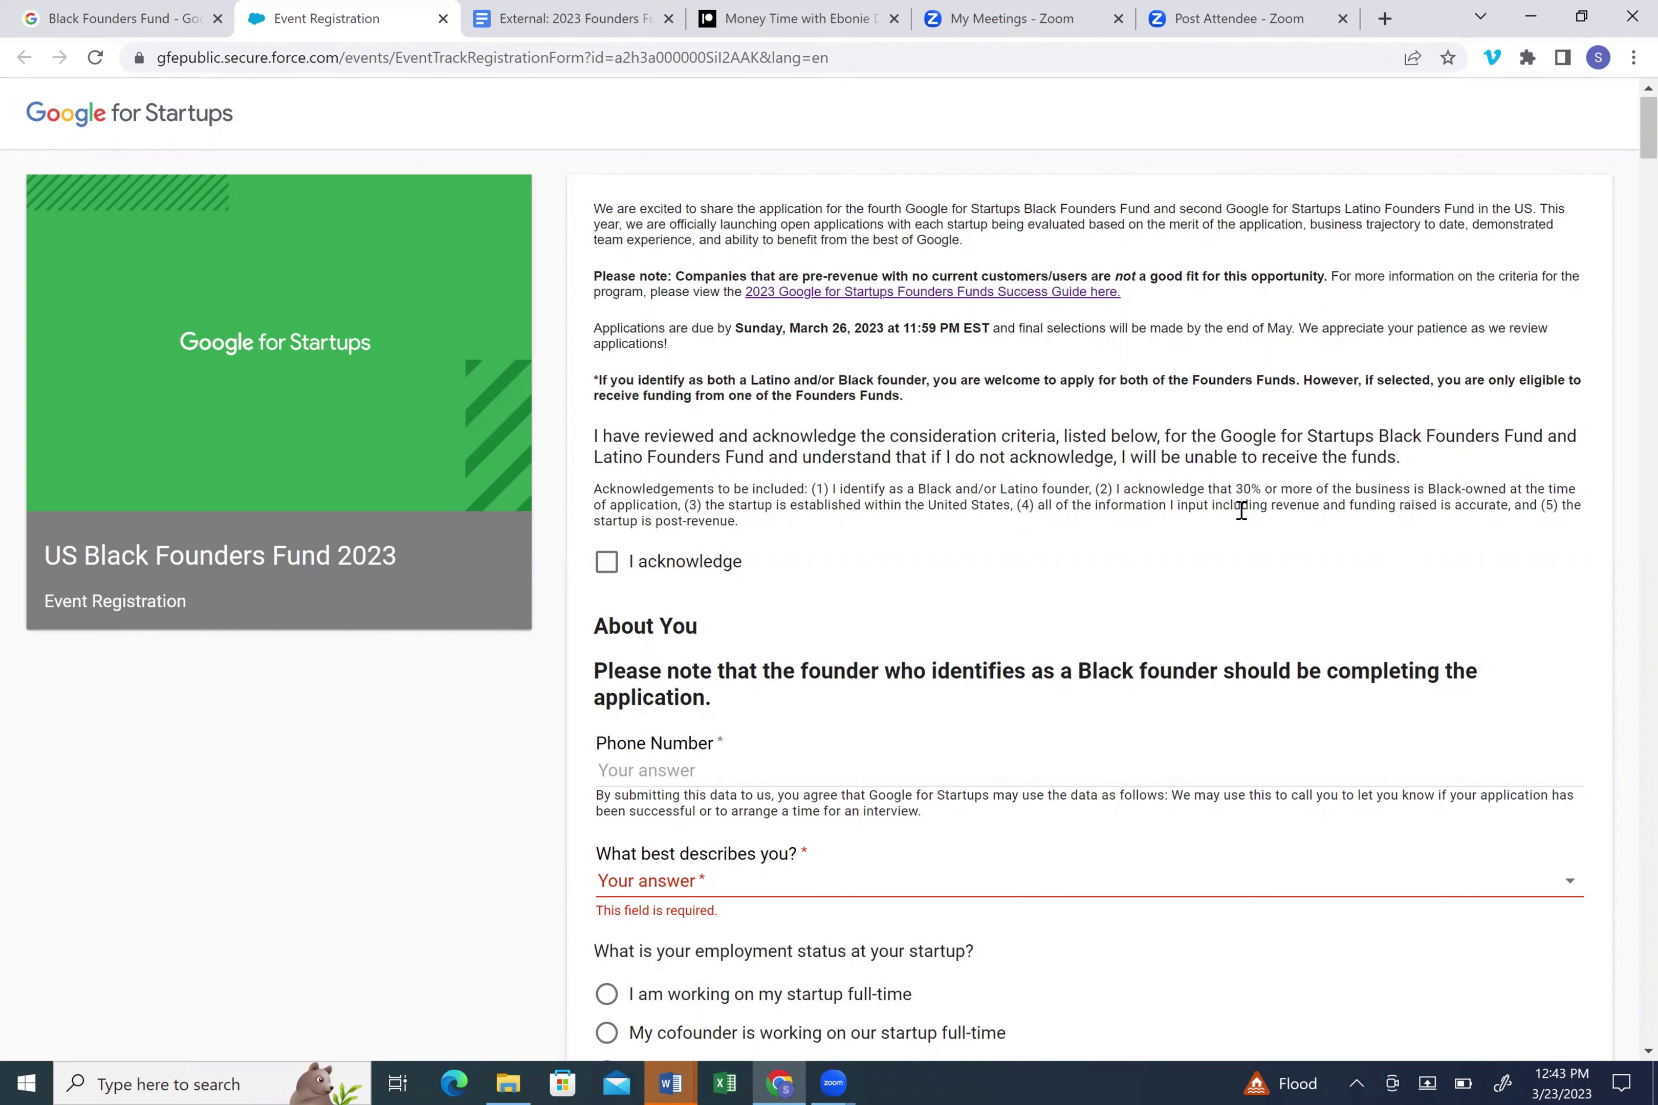
- Scroll down and highlight the video-introduction important-details note, then clear the highlight
scroll(1241, 510, "down", 5)
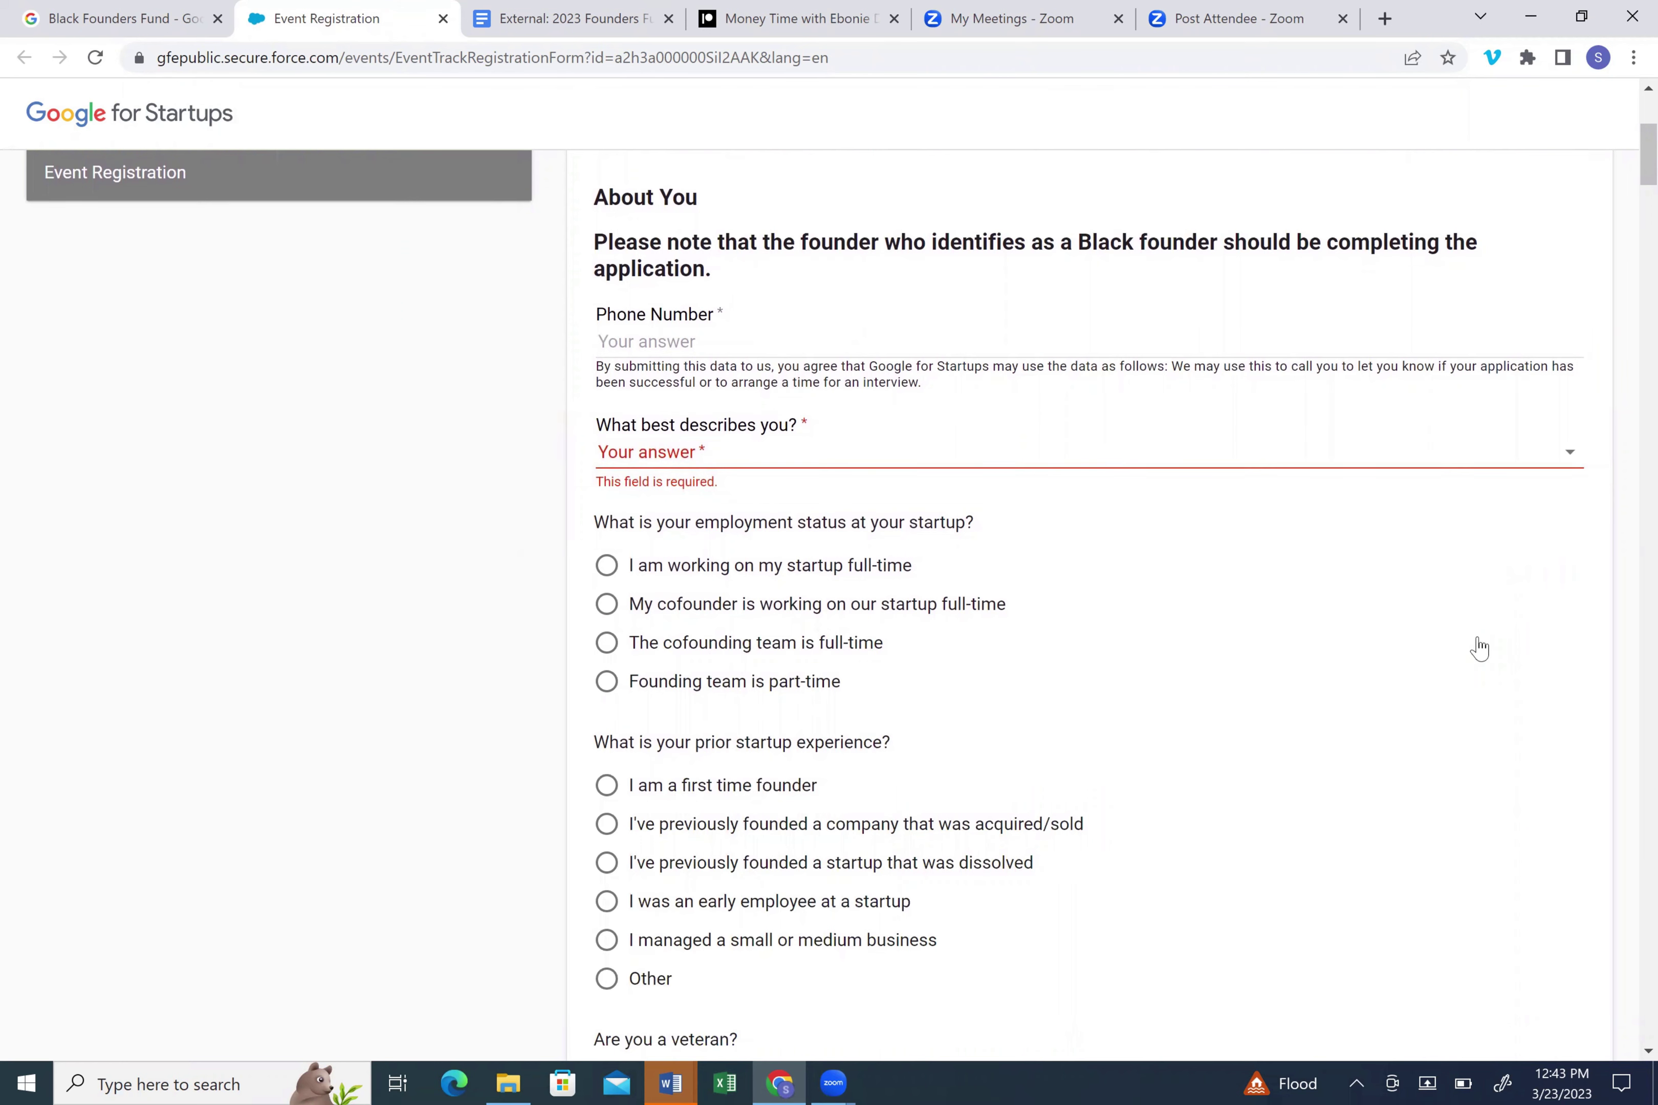
scroll(1479, 649, "down", 3)
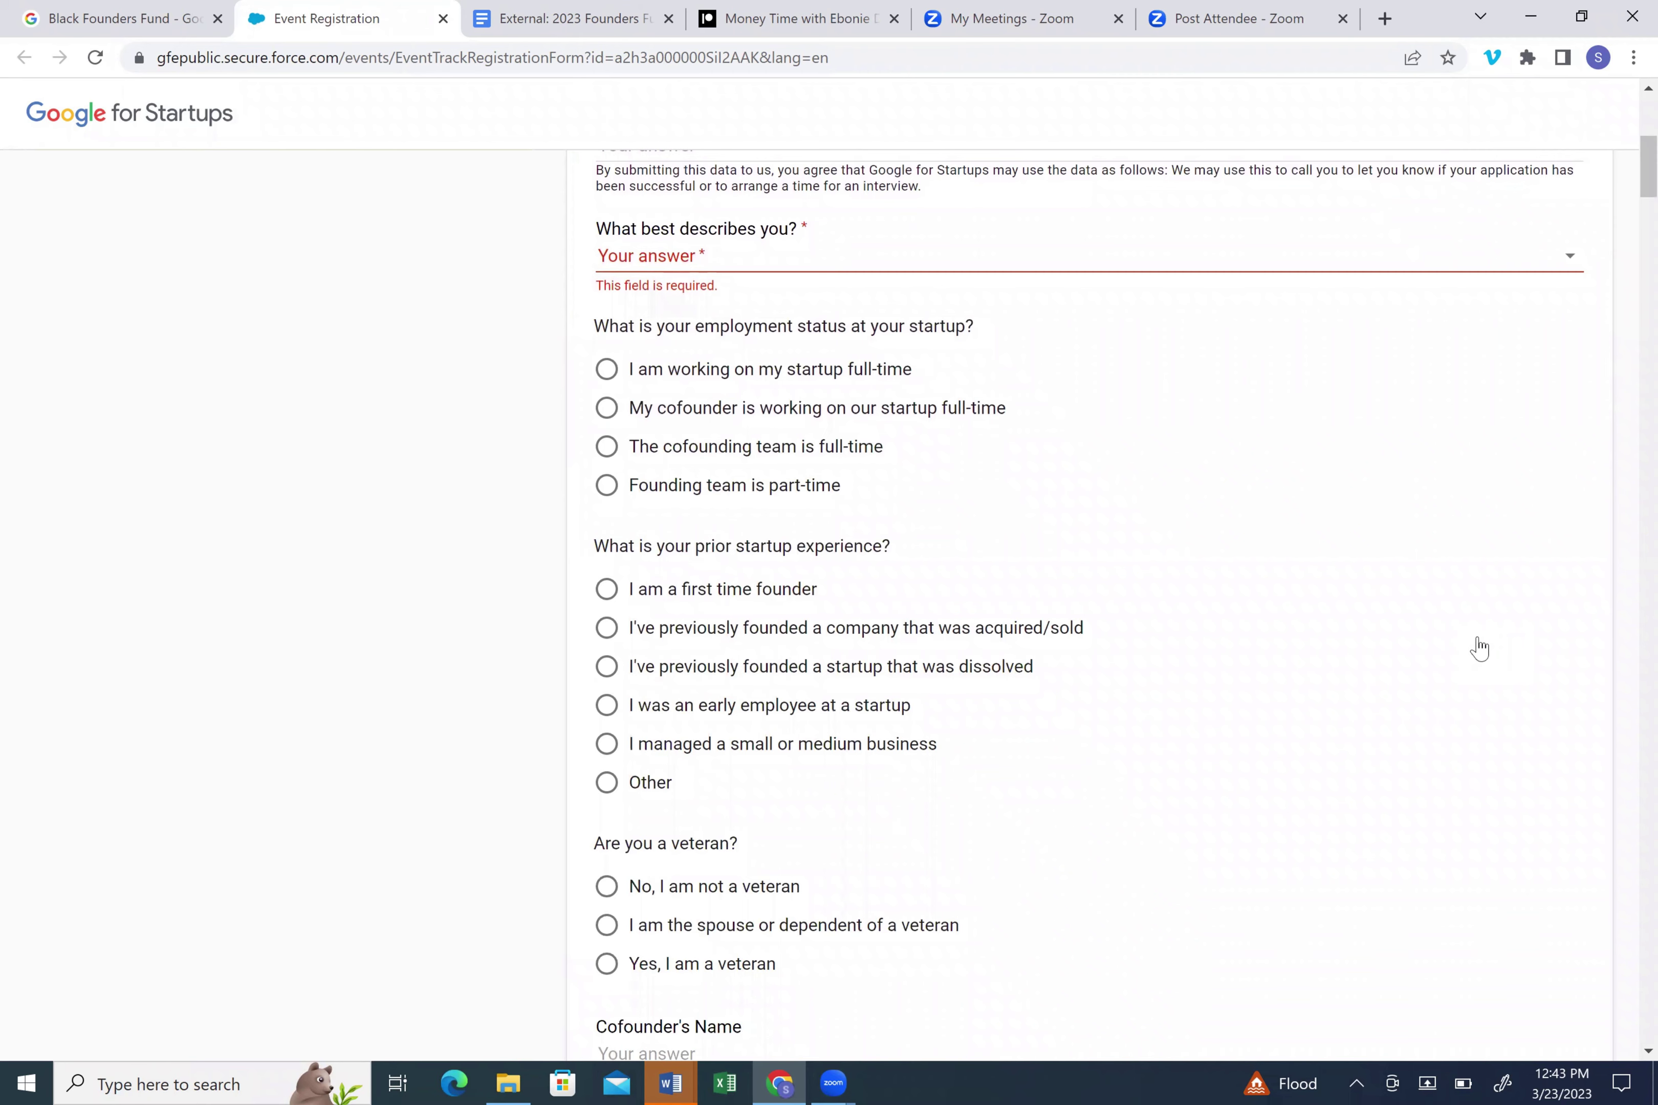
scroll(1480, 649, "down", 6)
scroll(1479, 649, "down", 2)
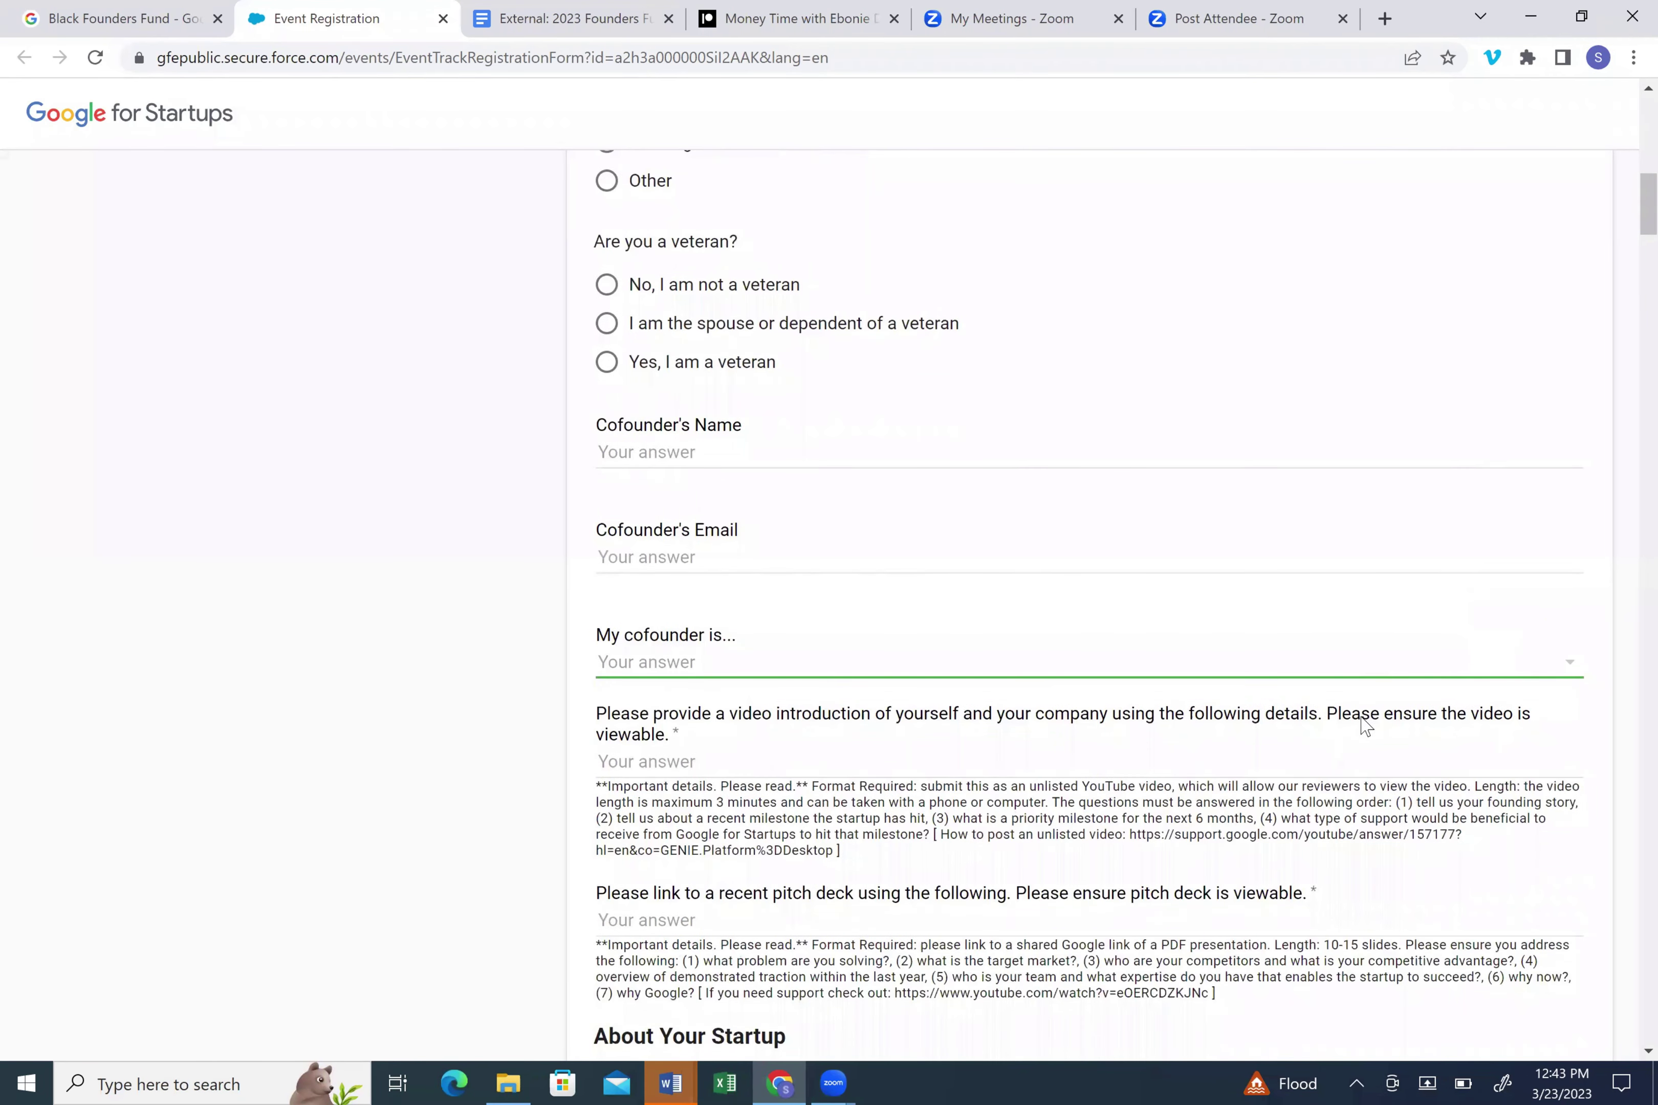
scroll(1366, 737, "down", 4)
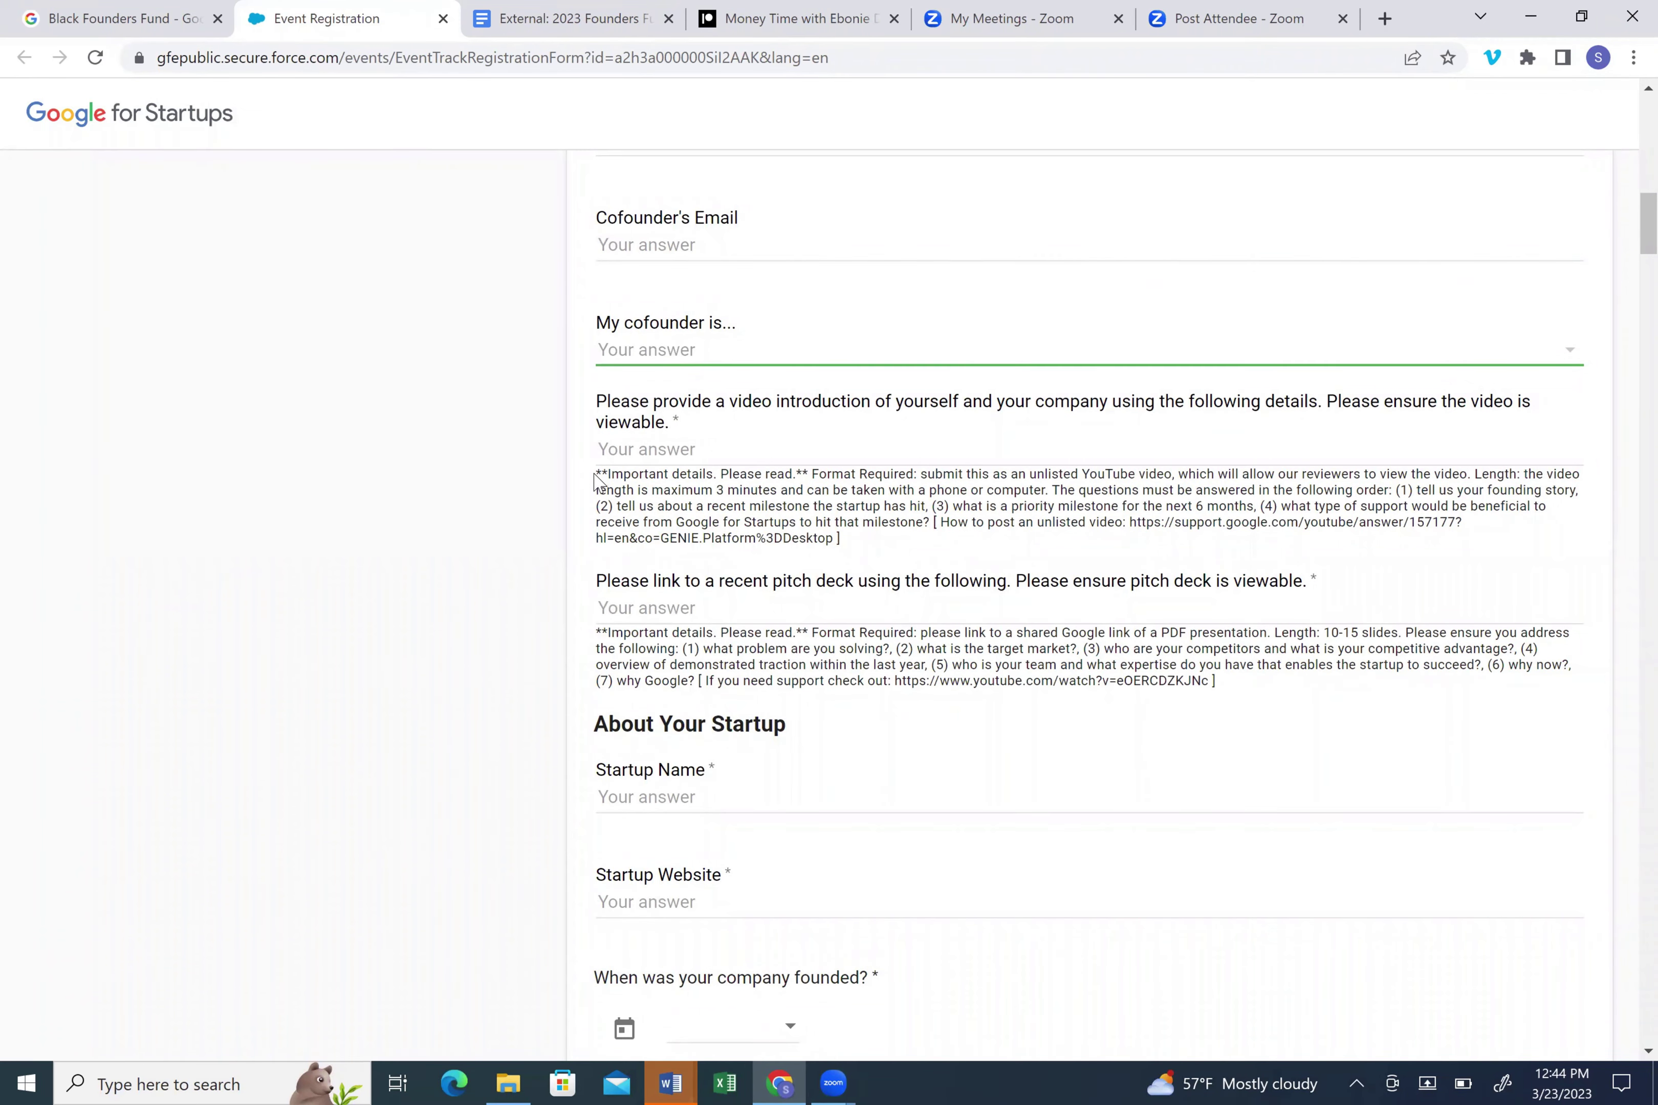
left_click_drag(600, 473, 809, 476)
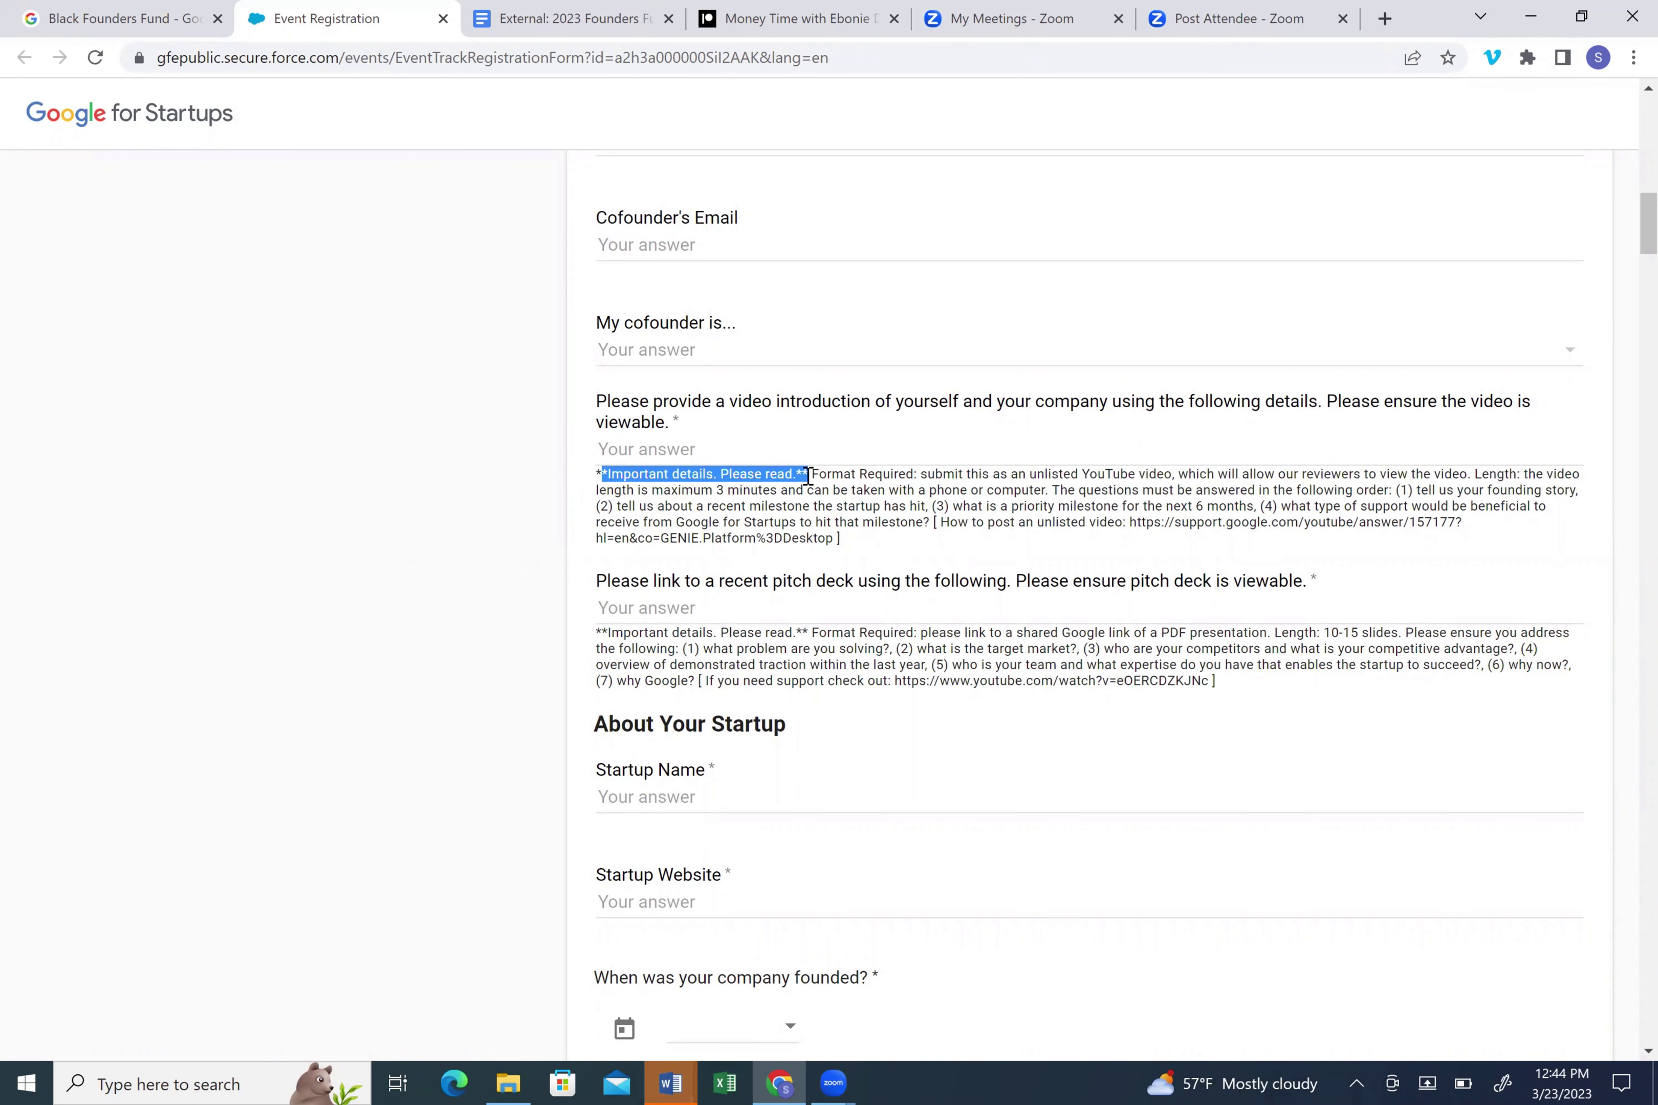
left_click(850, 523)
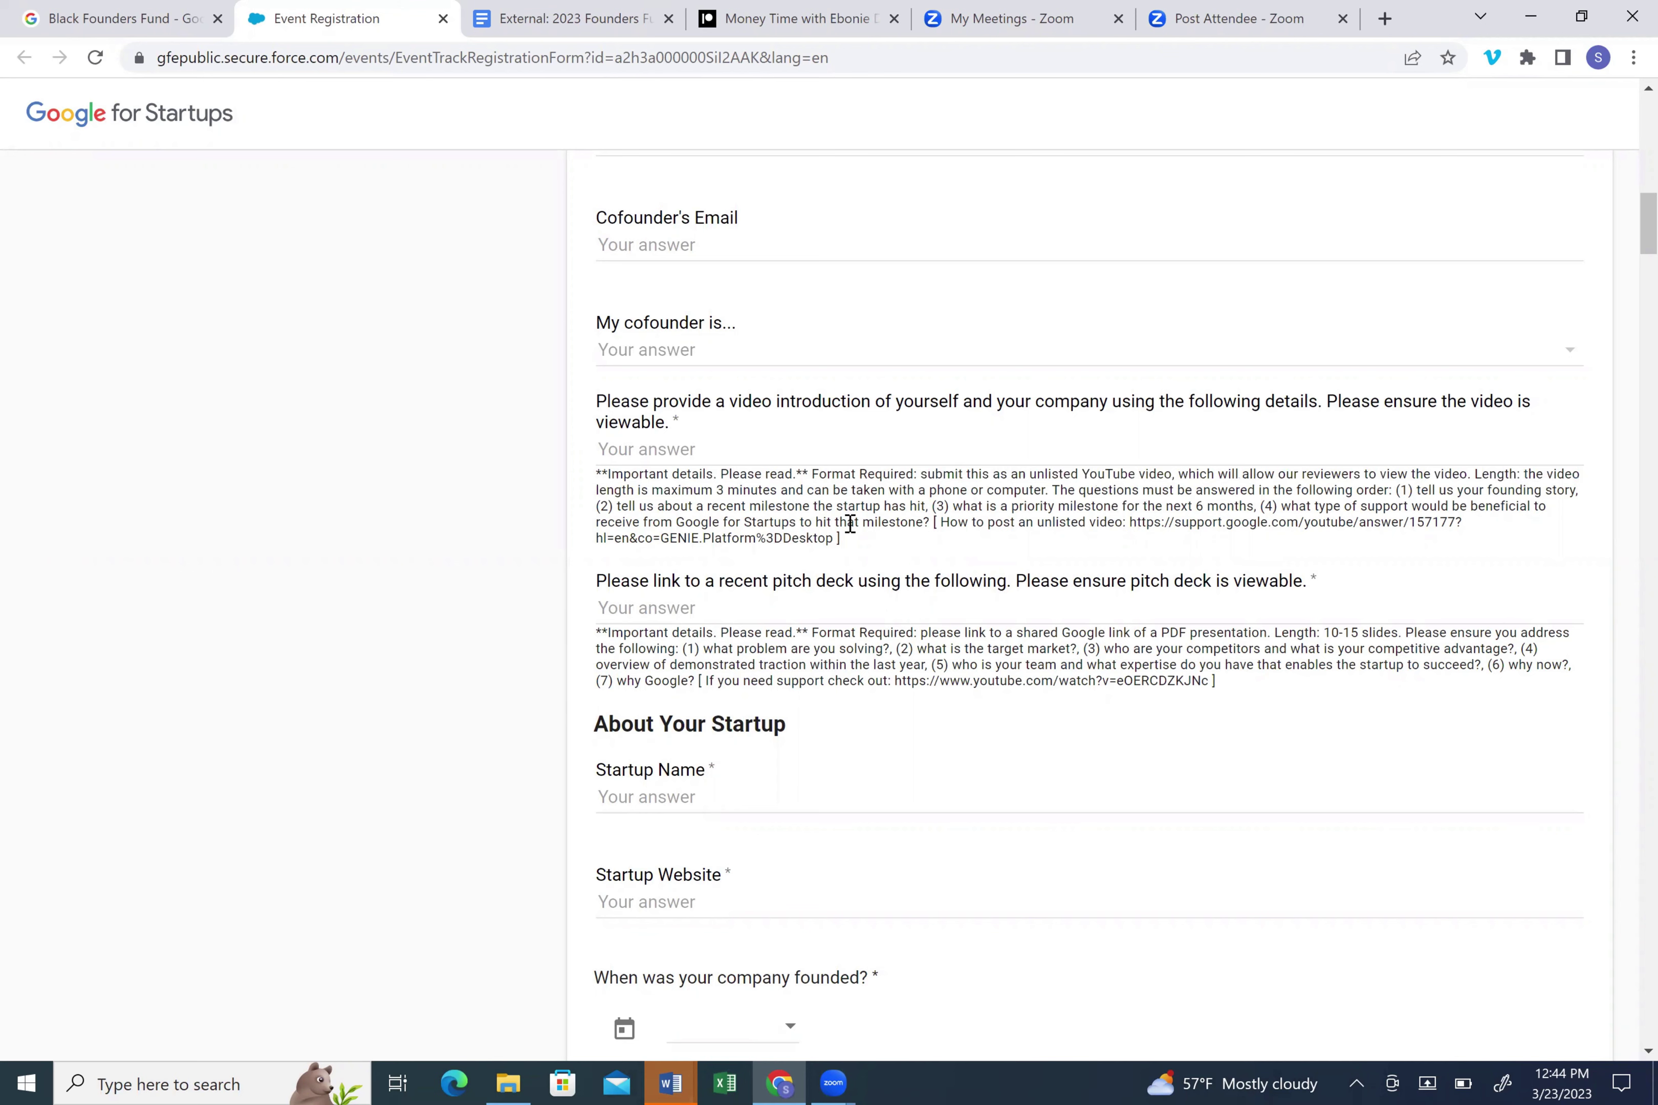
- Highlight the support link in the pitch-deck note, then clear the highlight
scroll(851, 524, "down", 2)
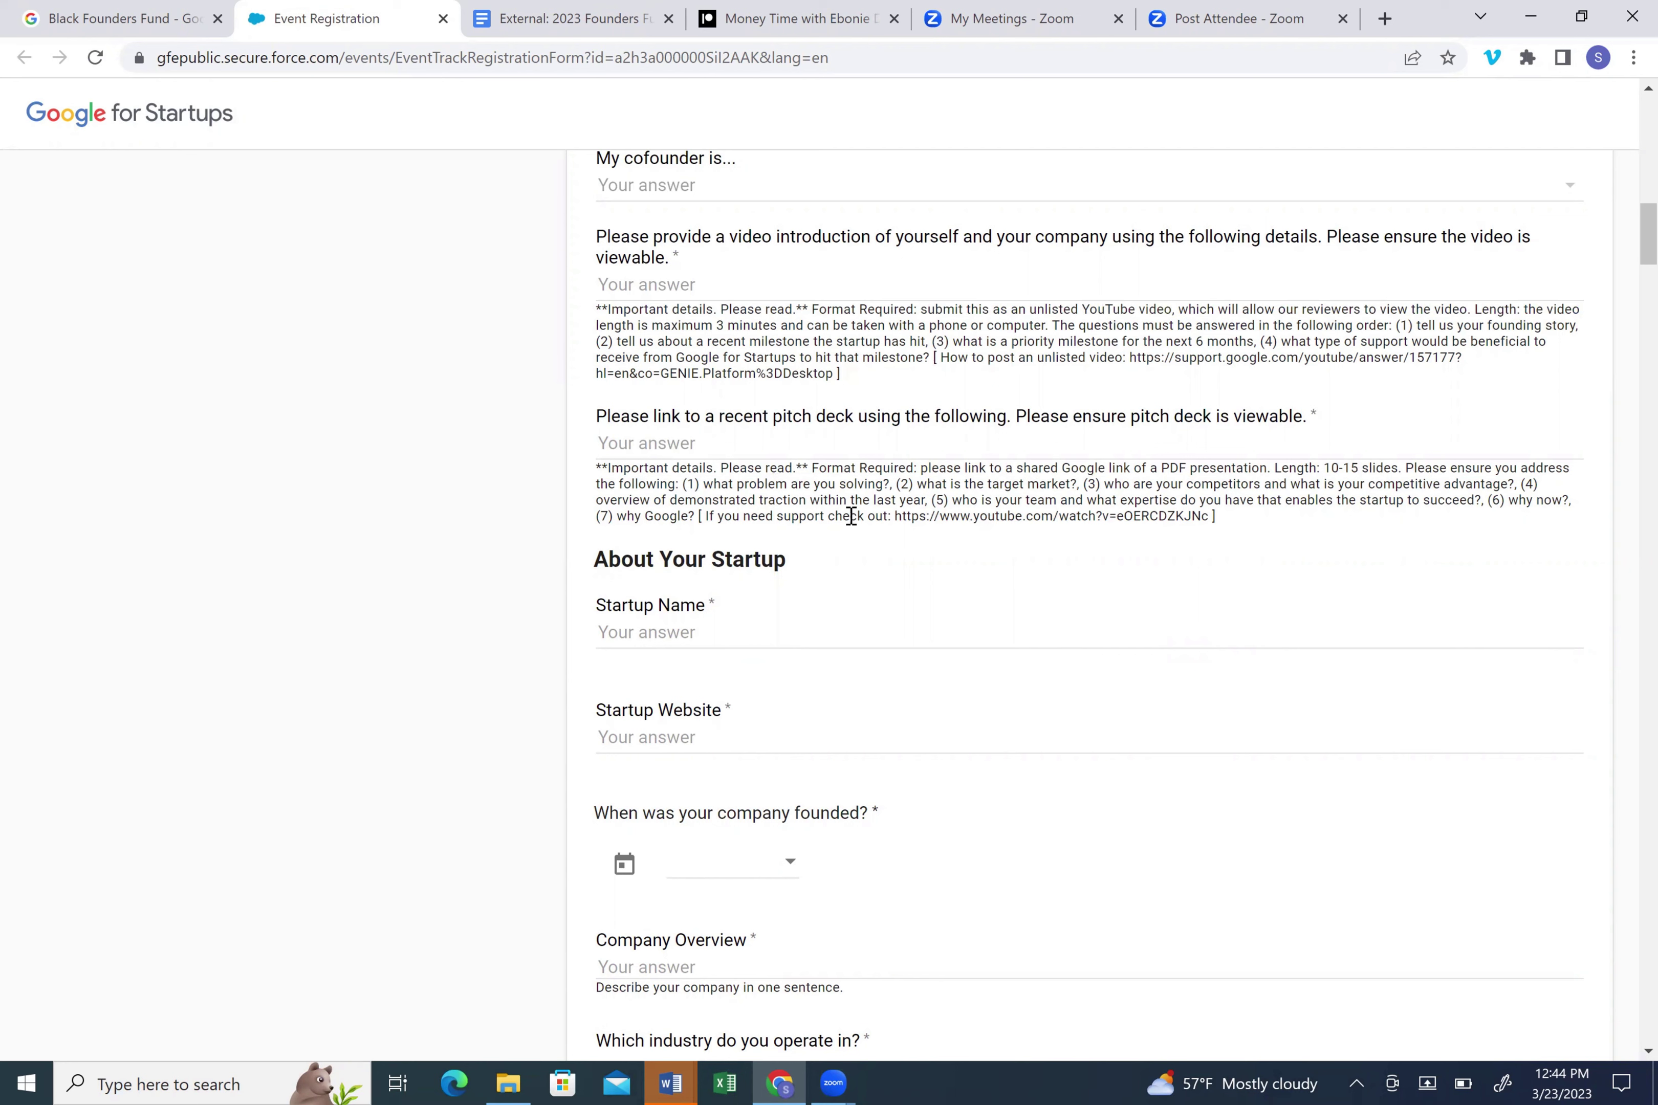
left_click_drag(895, 518, 1205, 517)
left_click(1255, 536)
- Scroll through About Your Startup down to the product questions and main technology dropdown
scroll(1255, 536, "down", 5)
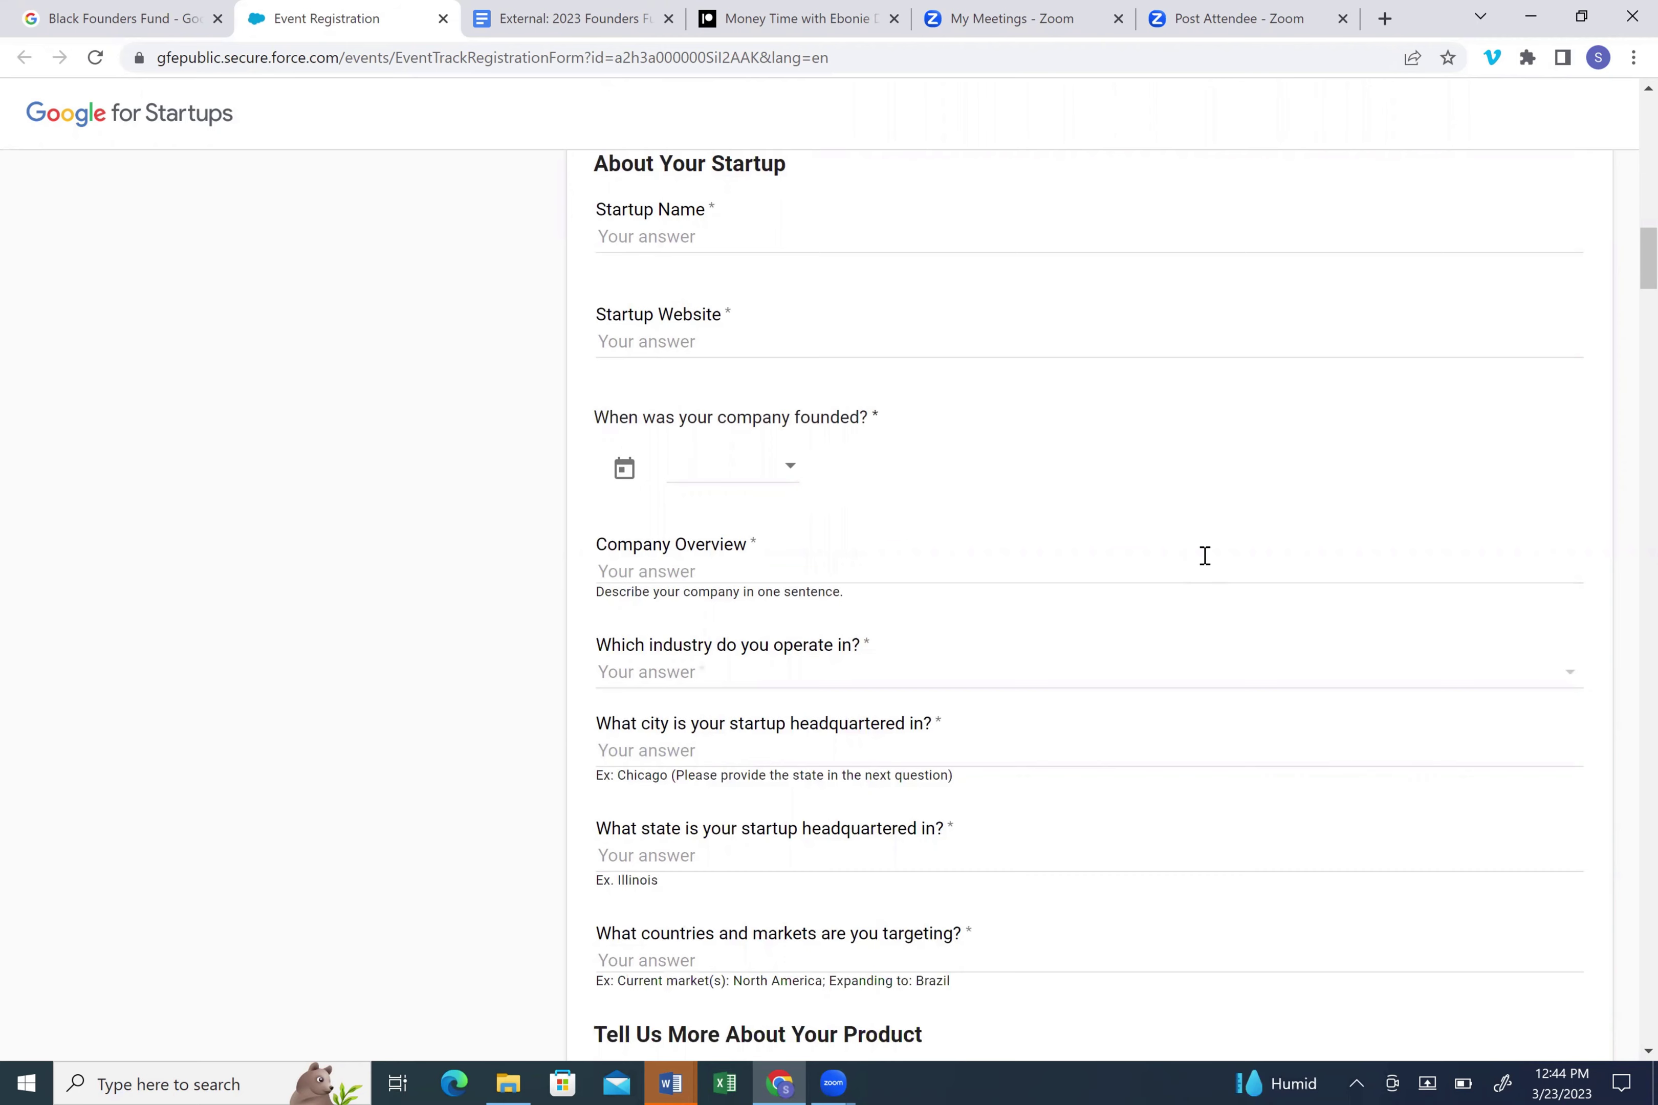
scroll(1205, 556, "down", 3)
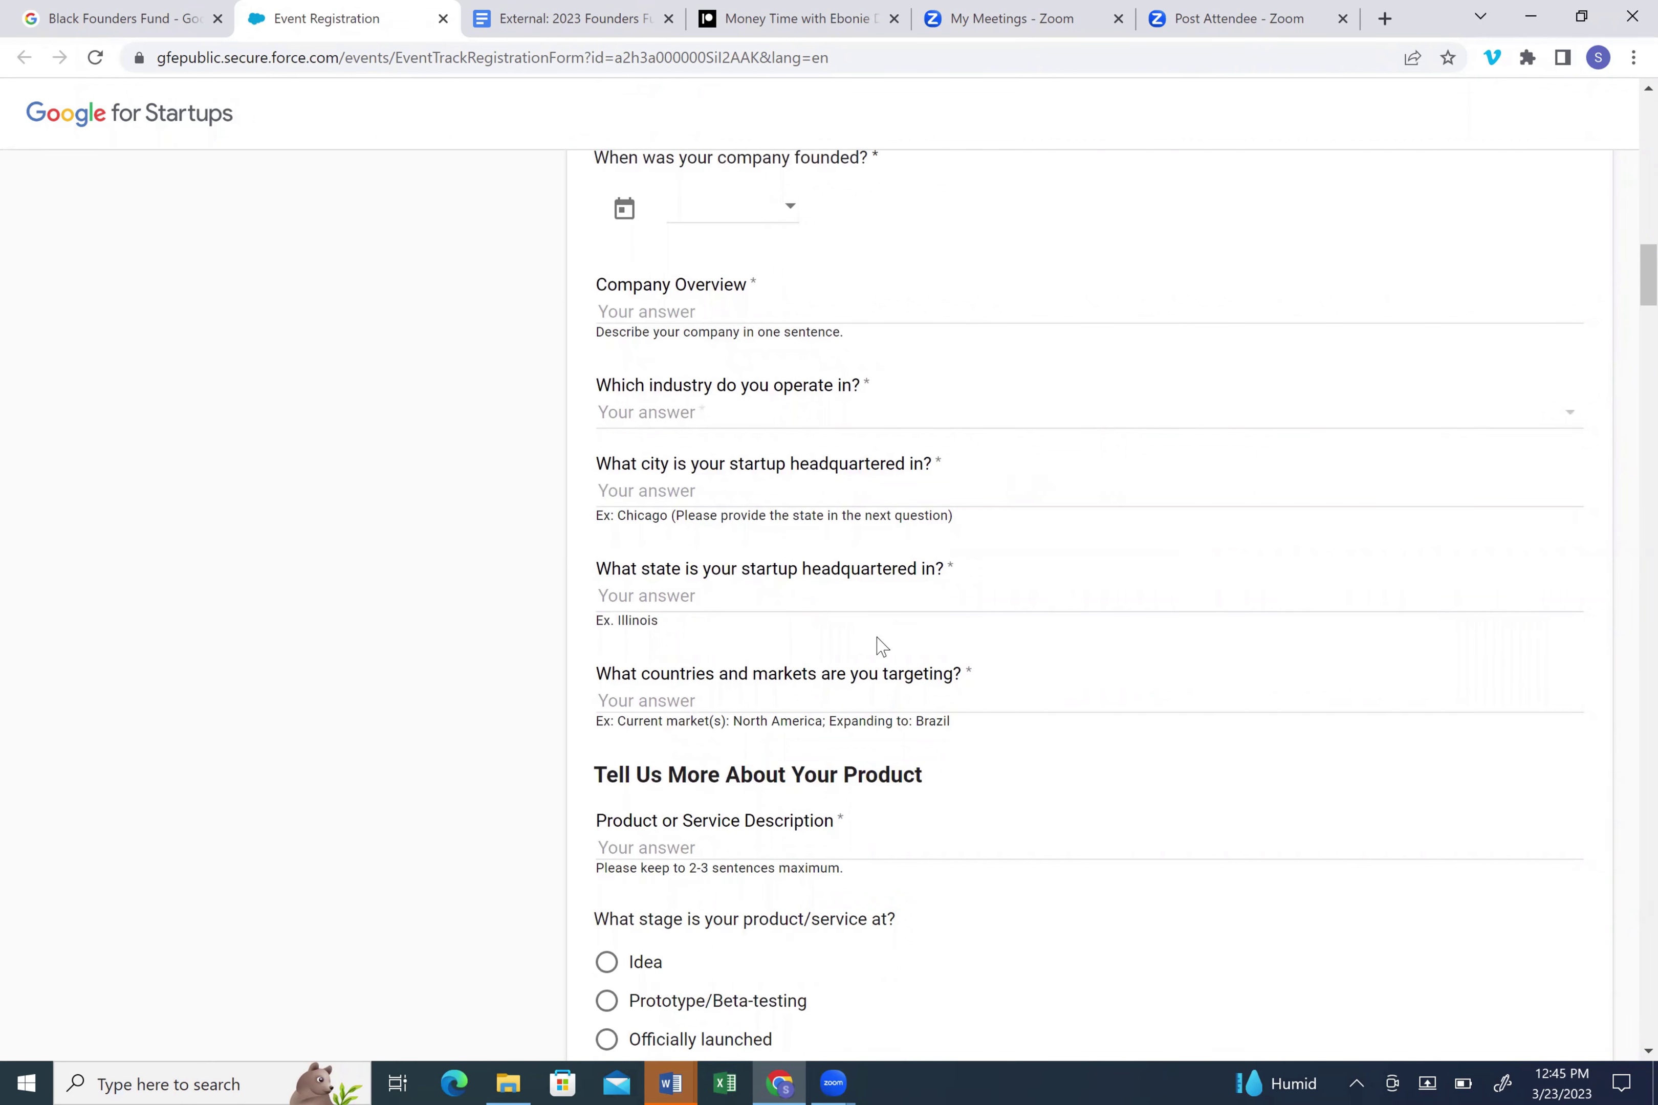
scroll(972, 774, "down", 6)
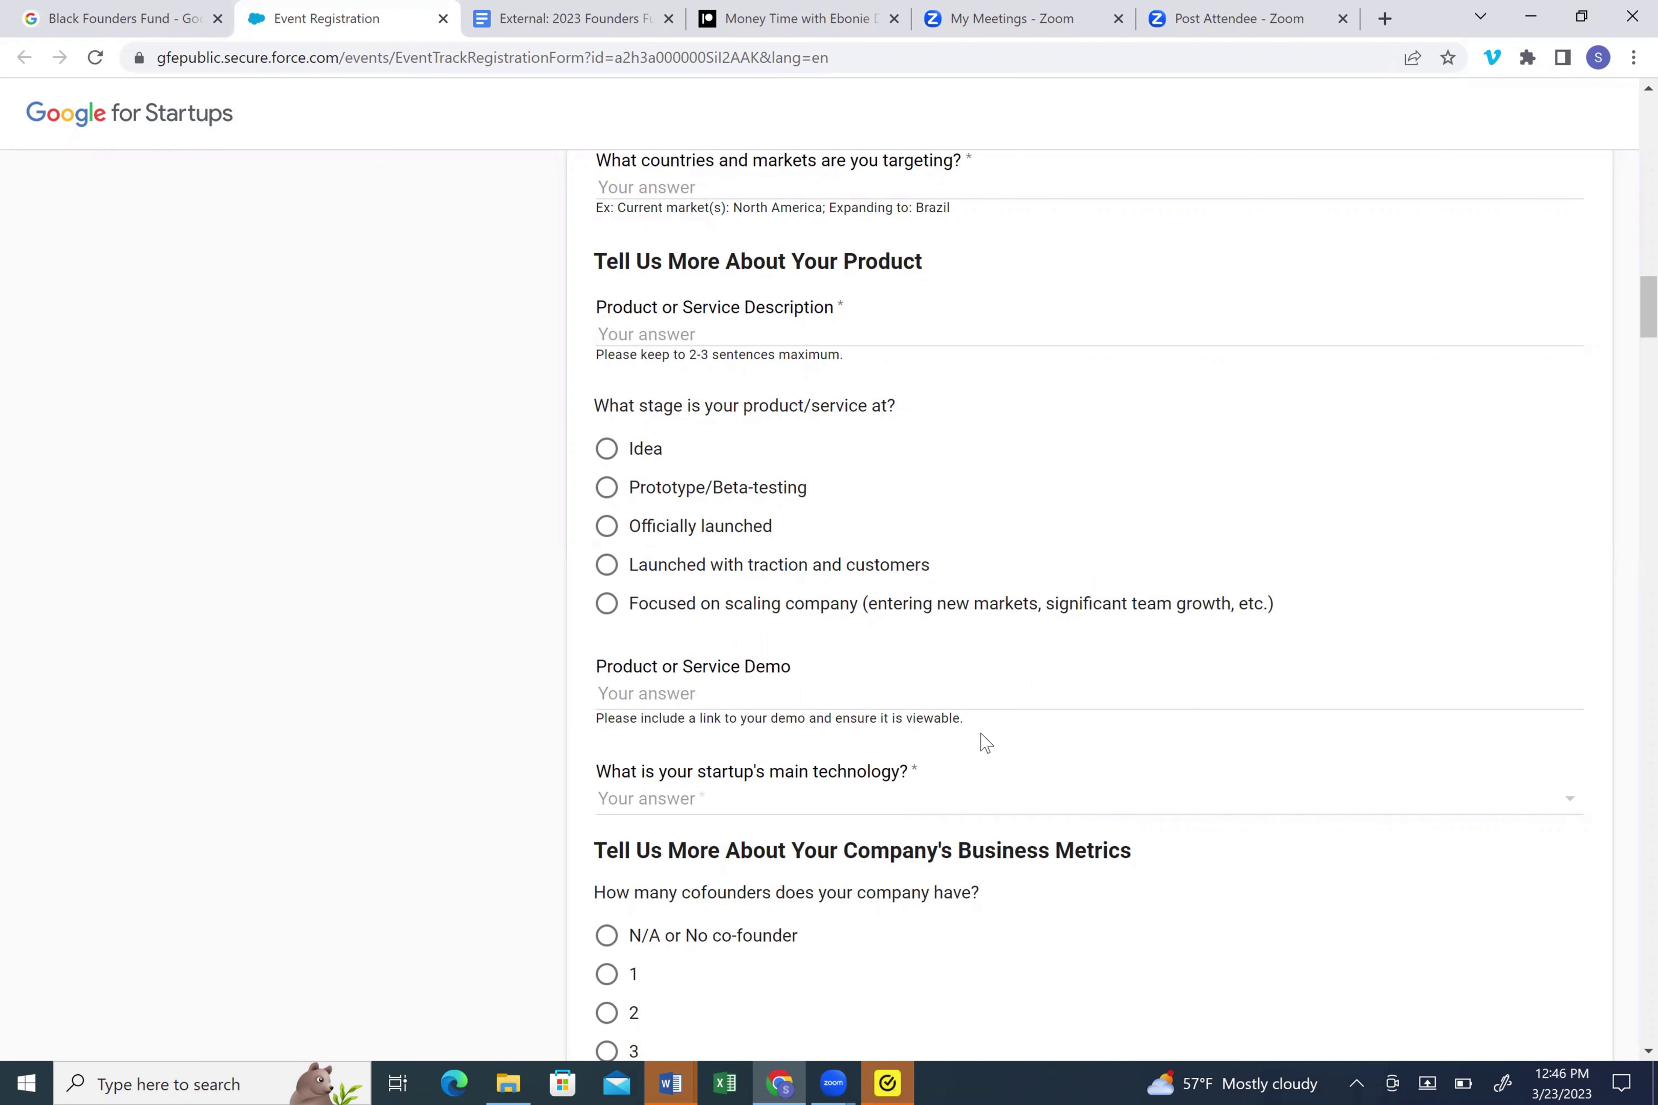
- Browse the main technology dropdown options, close it unanswered, and scroll to Business Metrics
left_click_drag(1647, 306, 1648, 341)
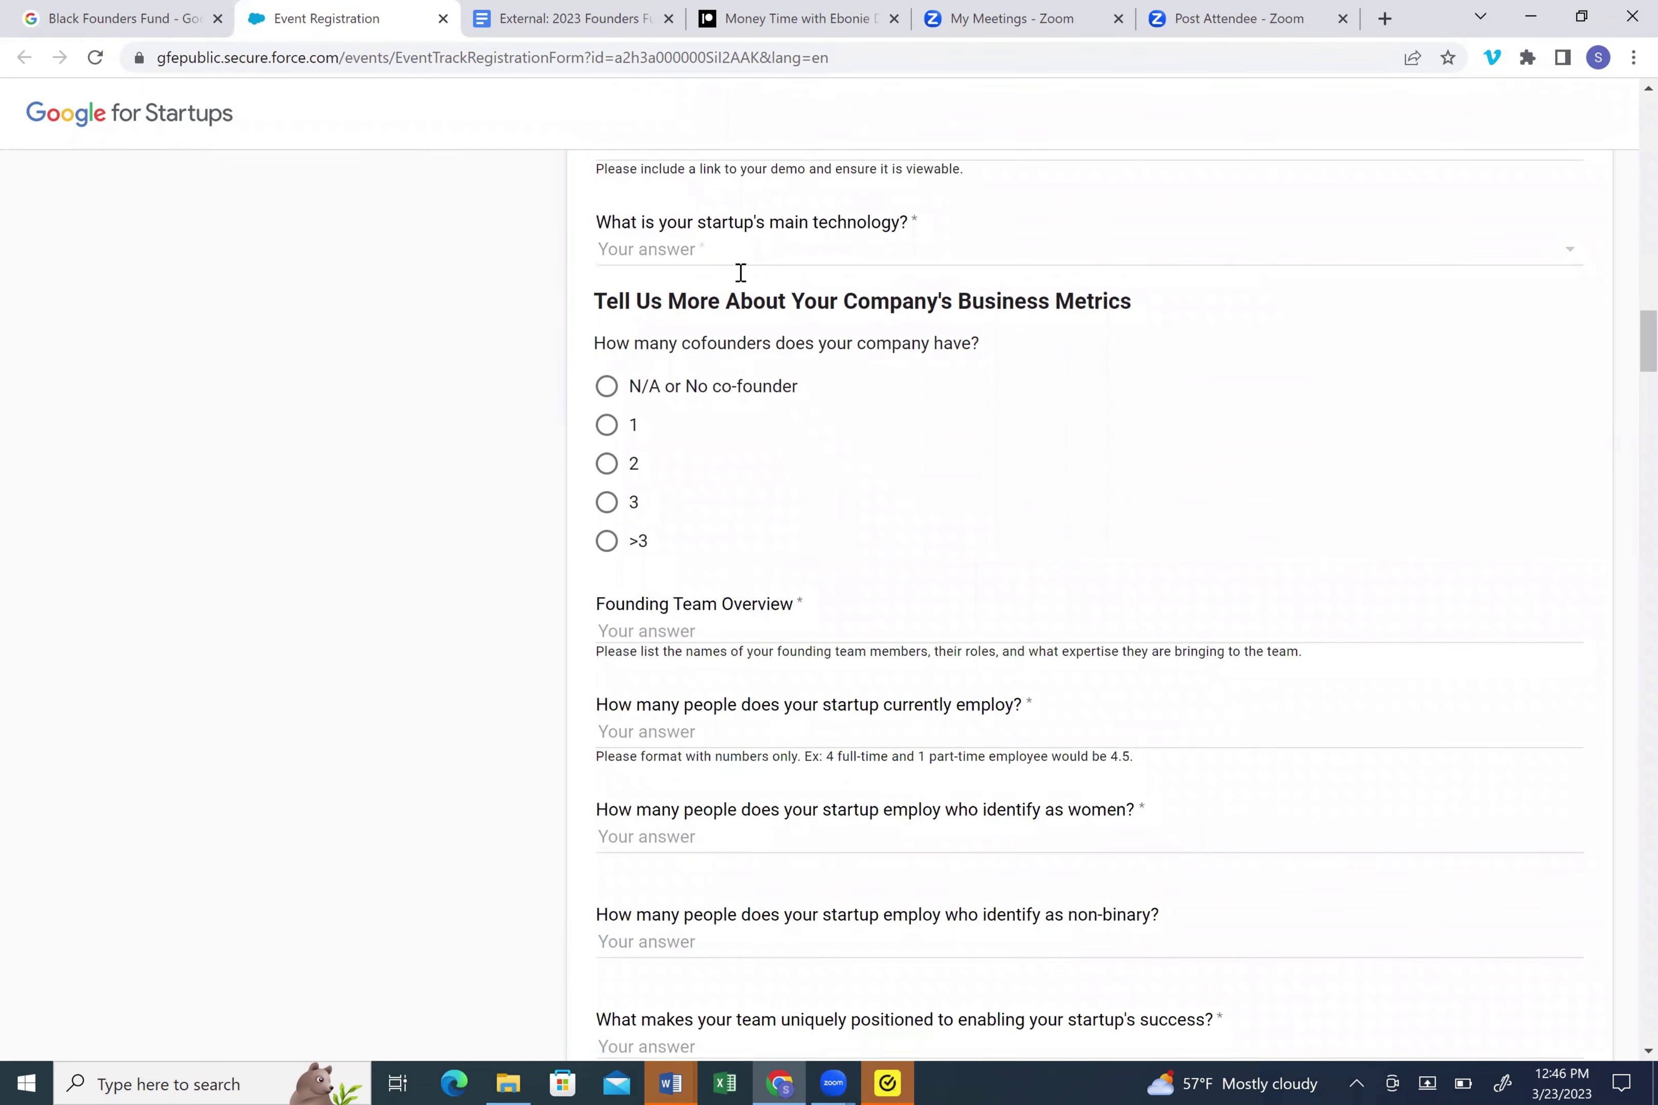
left_click(1063, 253)
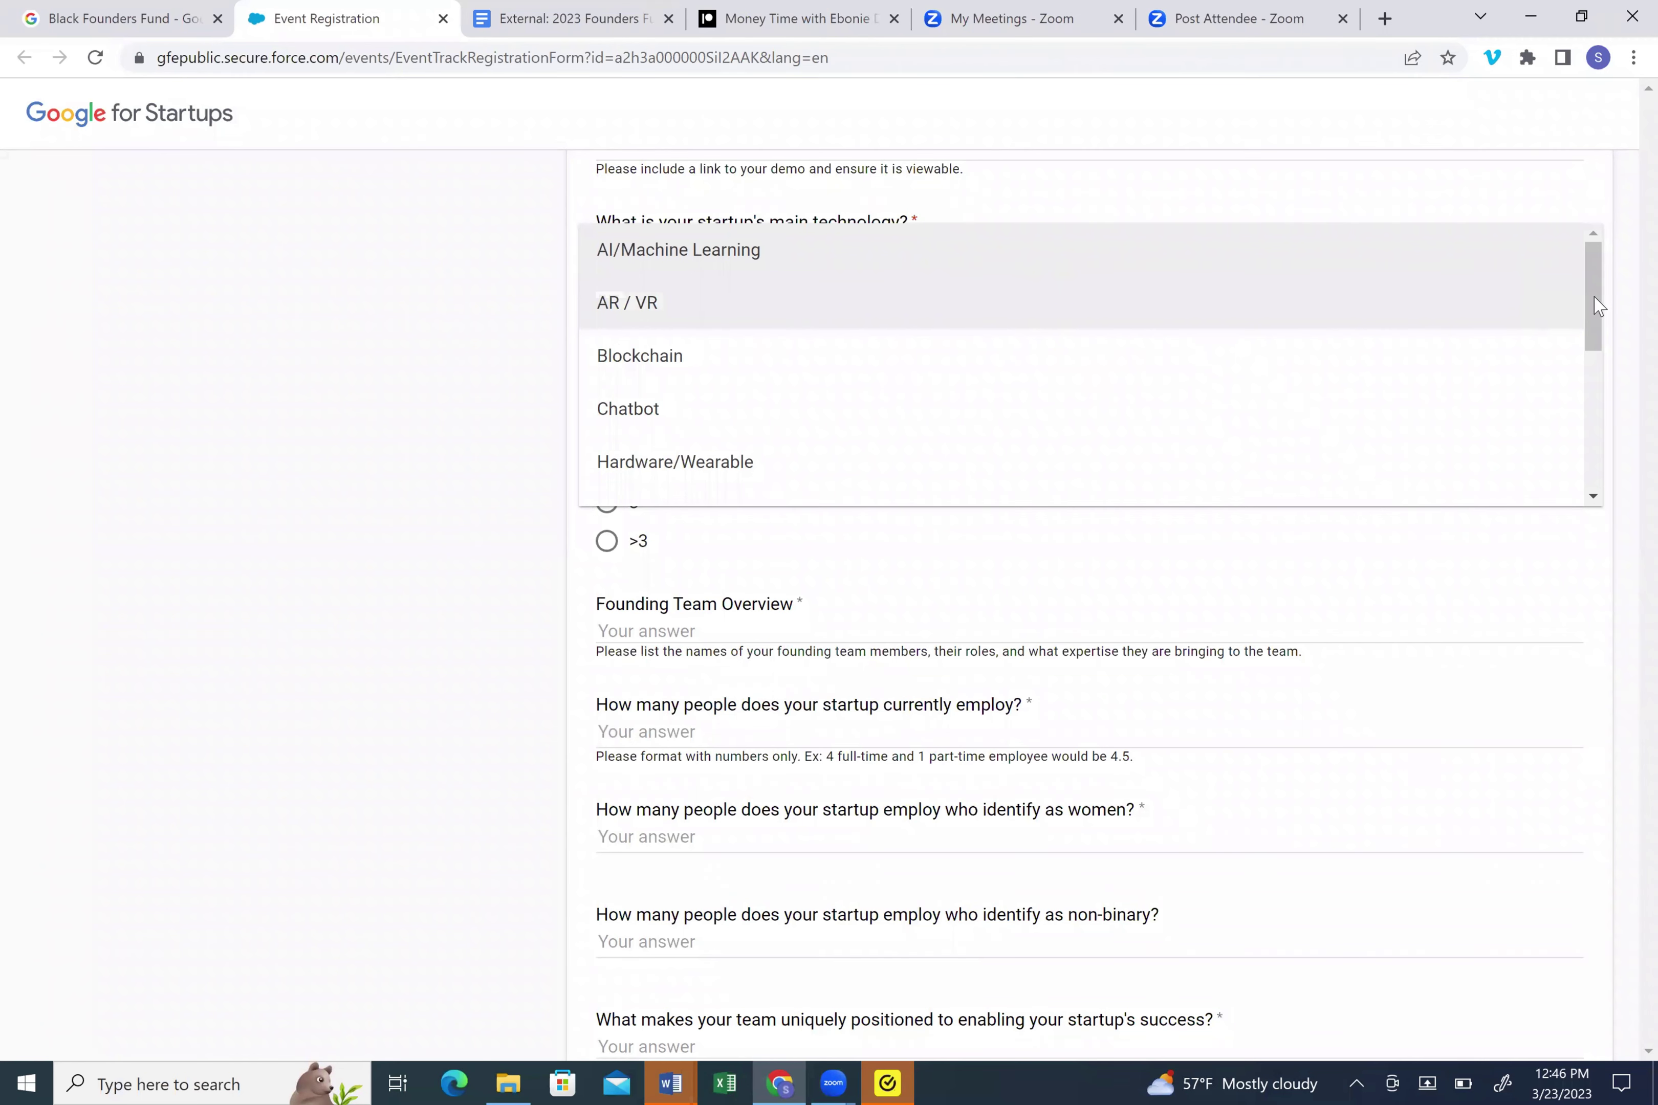
left_click_drag(1595, 331, 1592, 463)
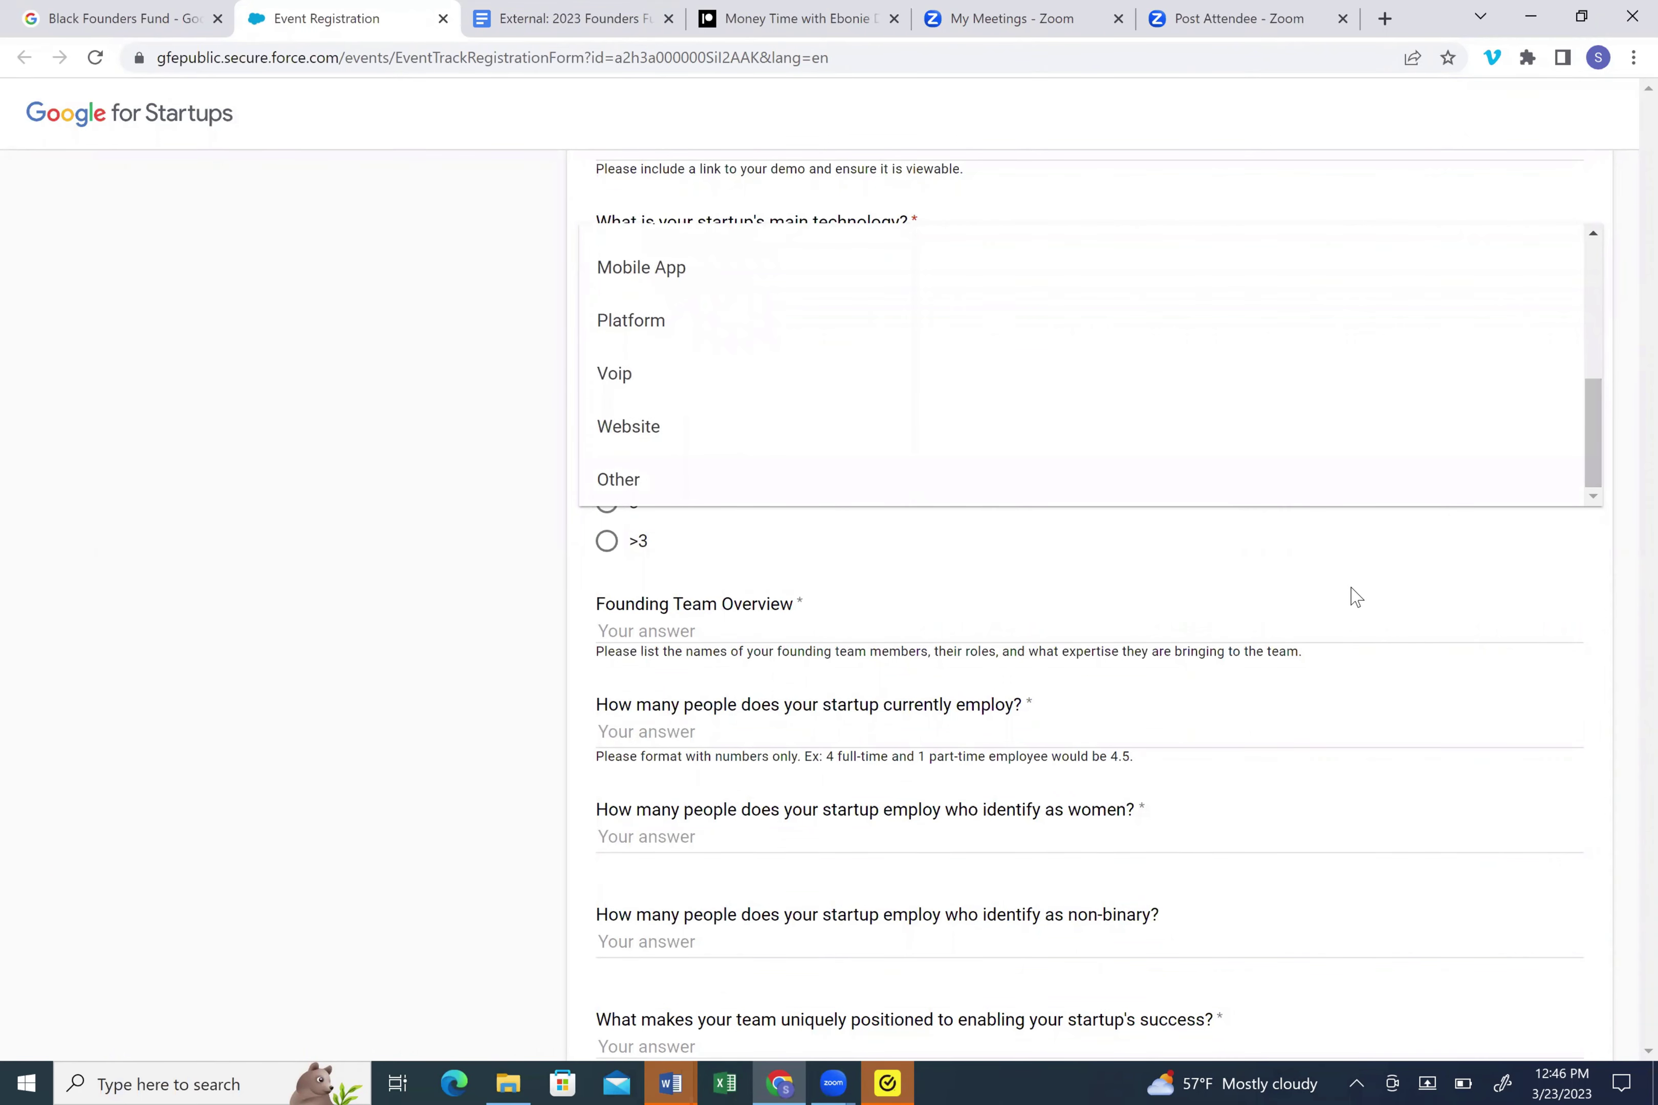
left_click(1356, 597)
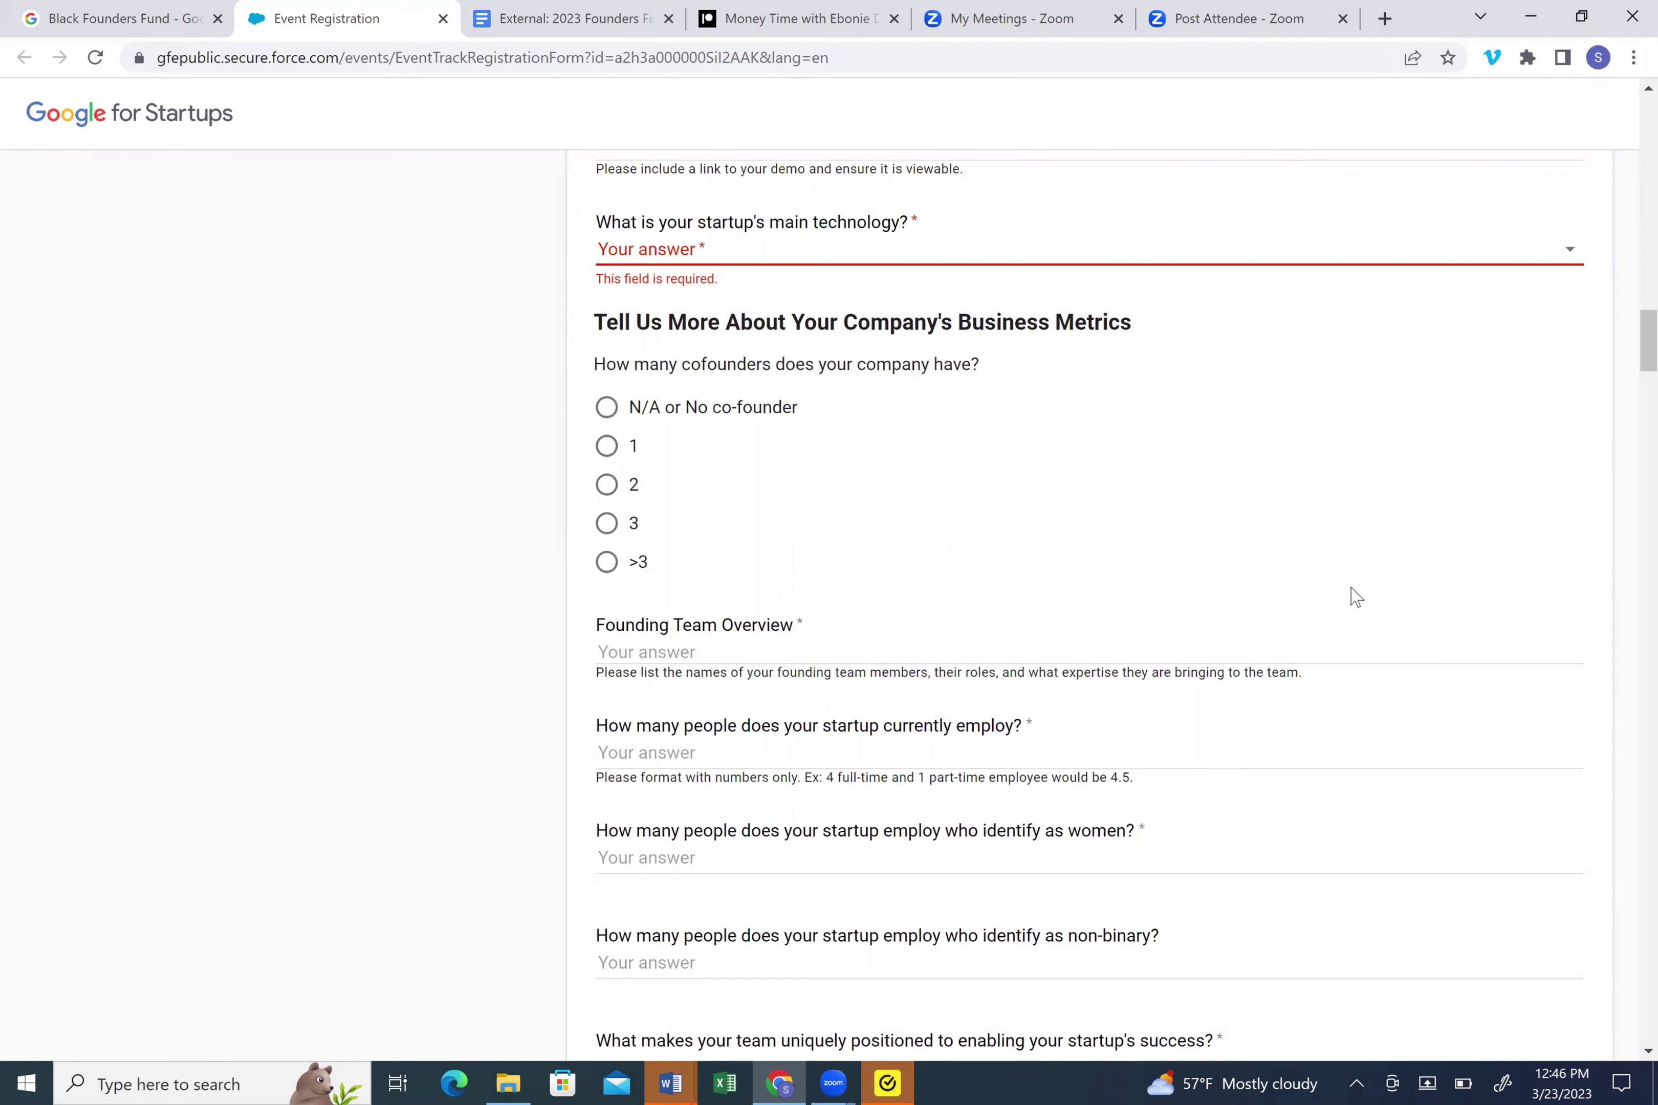
scroll(1355, 597, "down", 2)
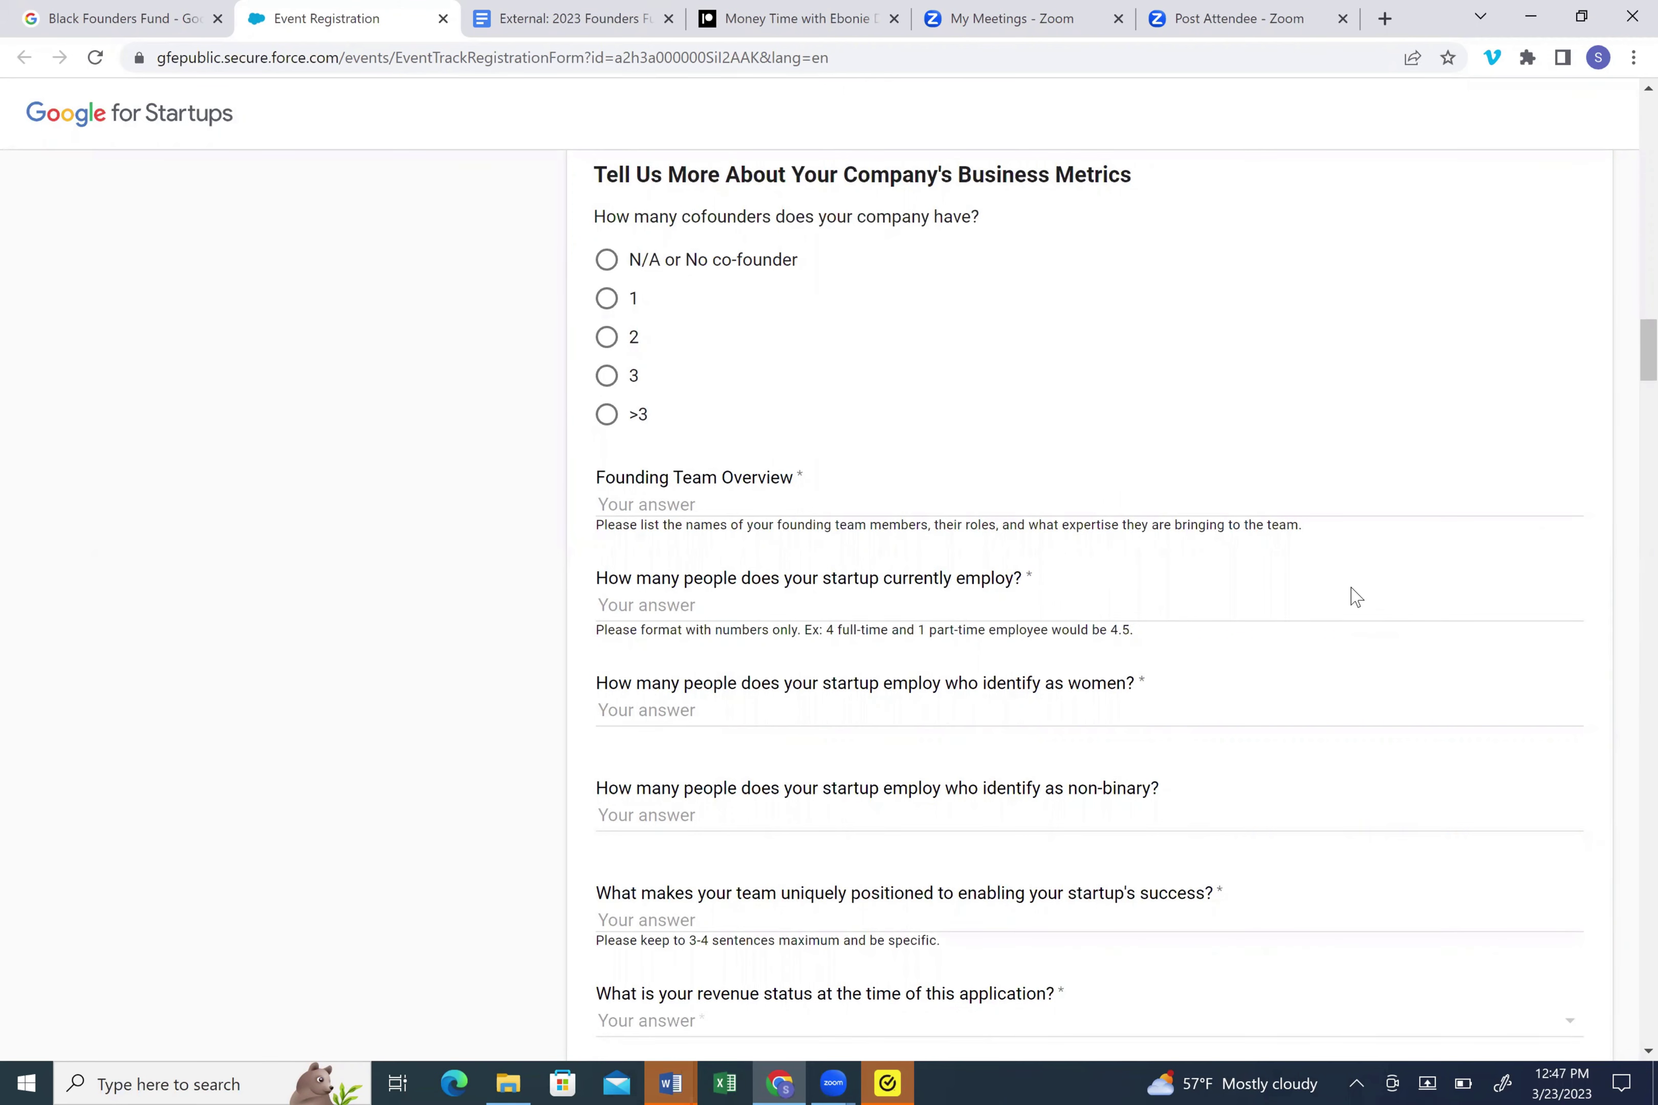
- Scroll past the team questions to the revenue status, revenue model and monthly revenue fields
scroll(1355, 596, "down", 3)
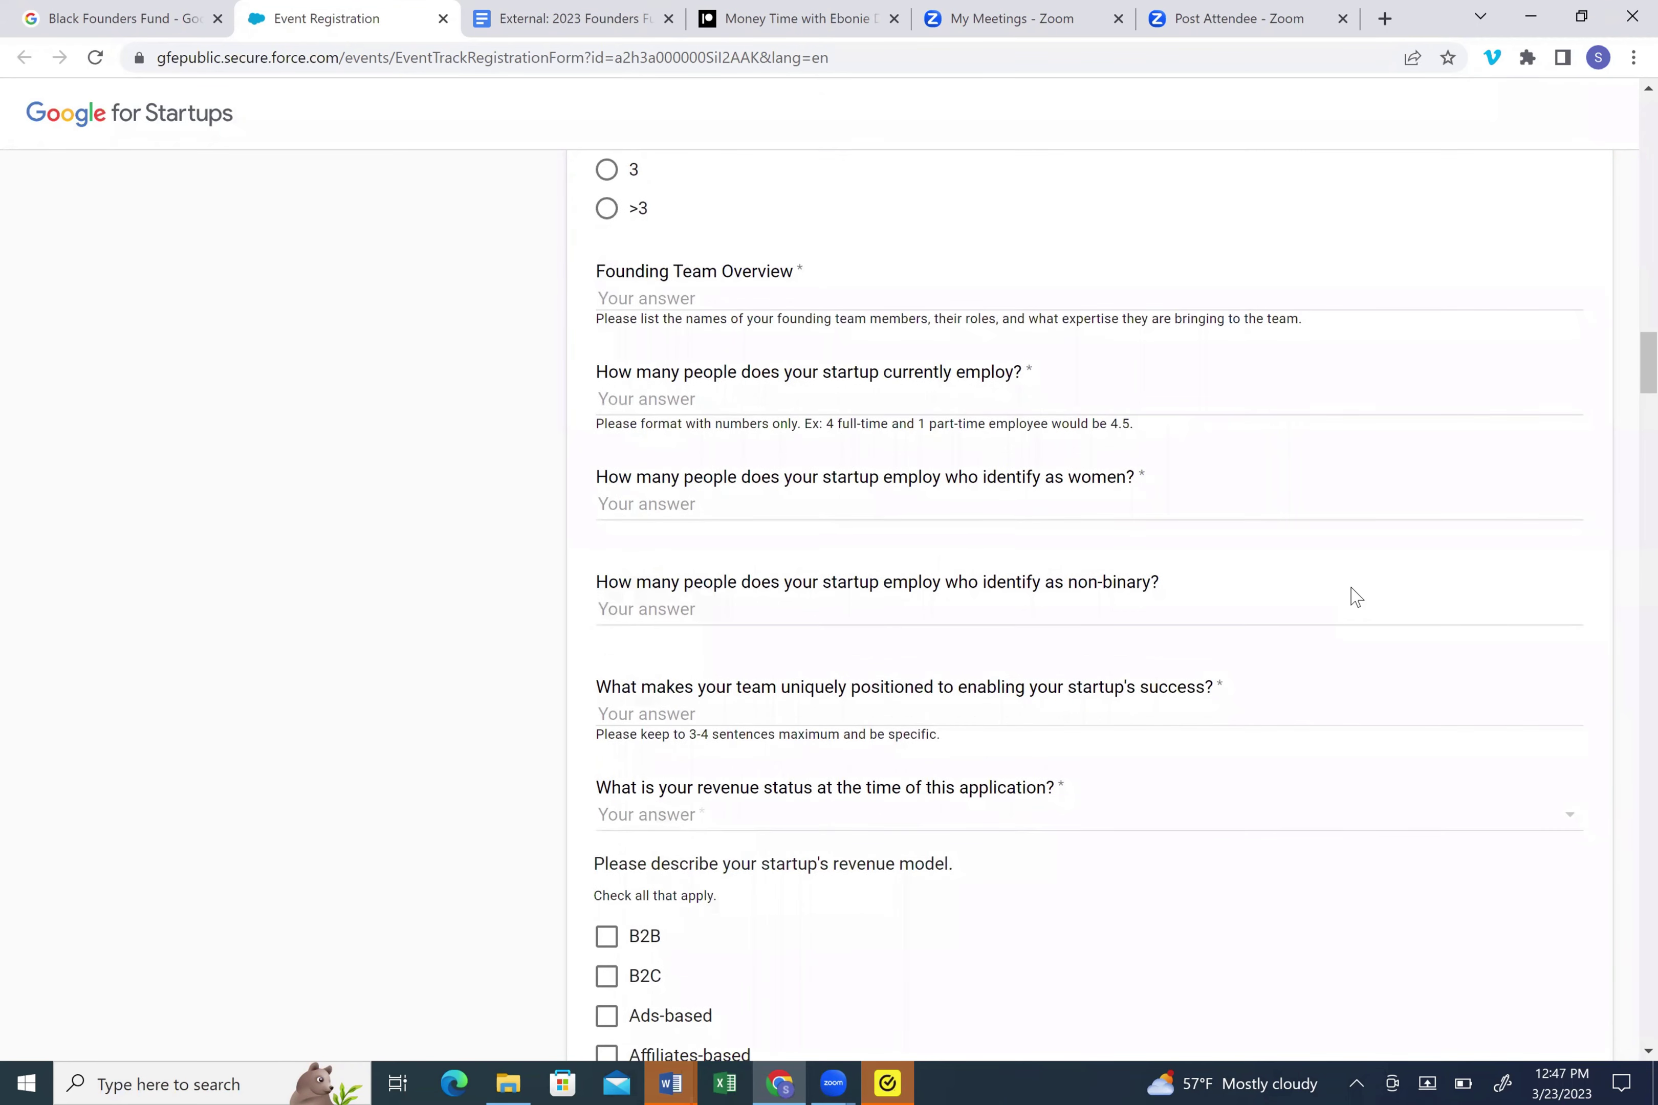
scroll(1355, 596, "down", 2)
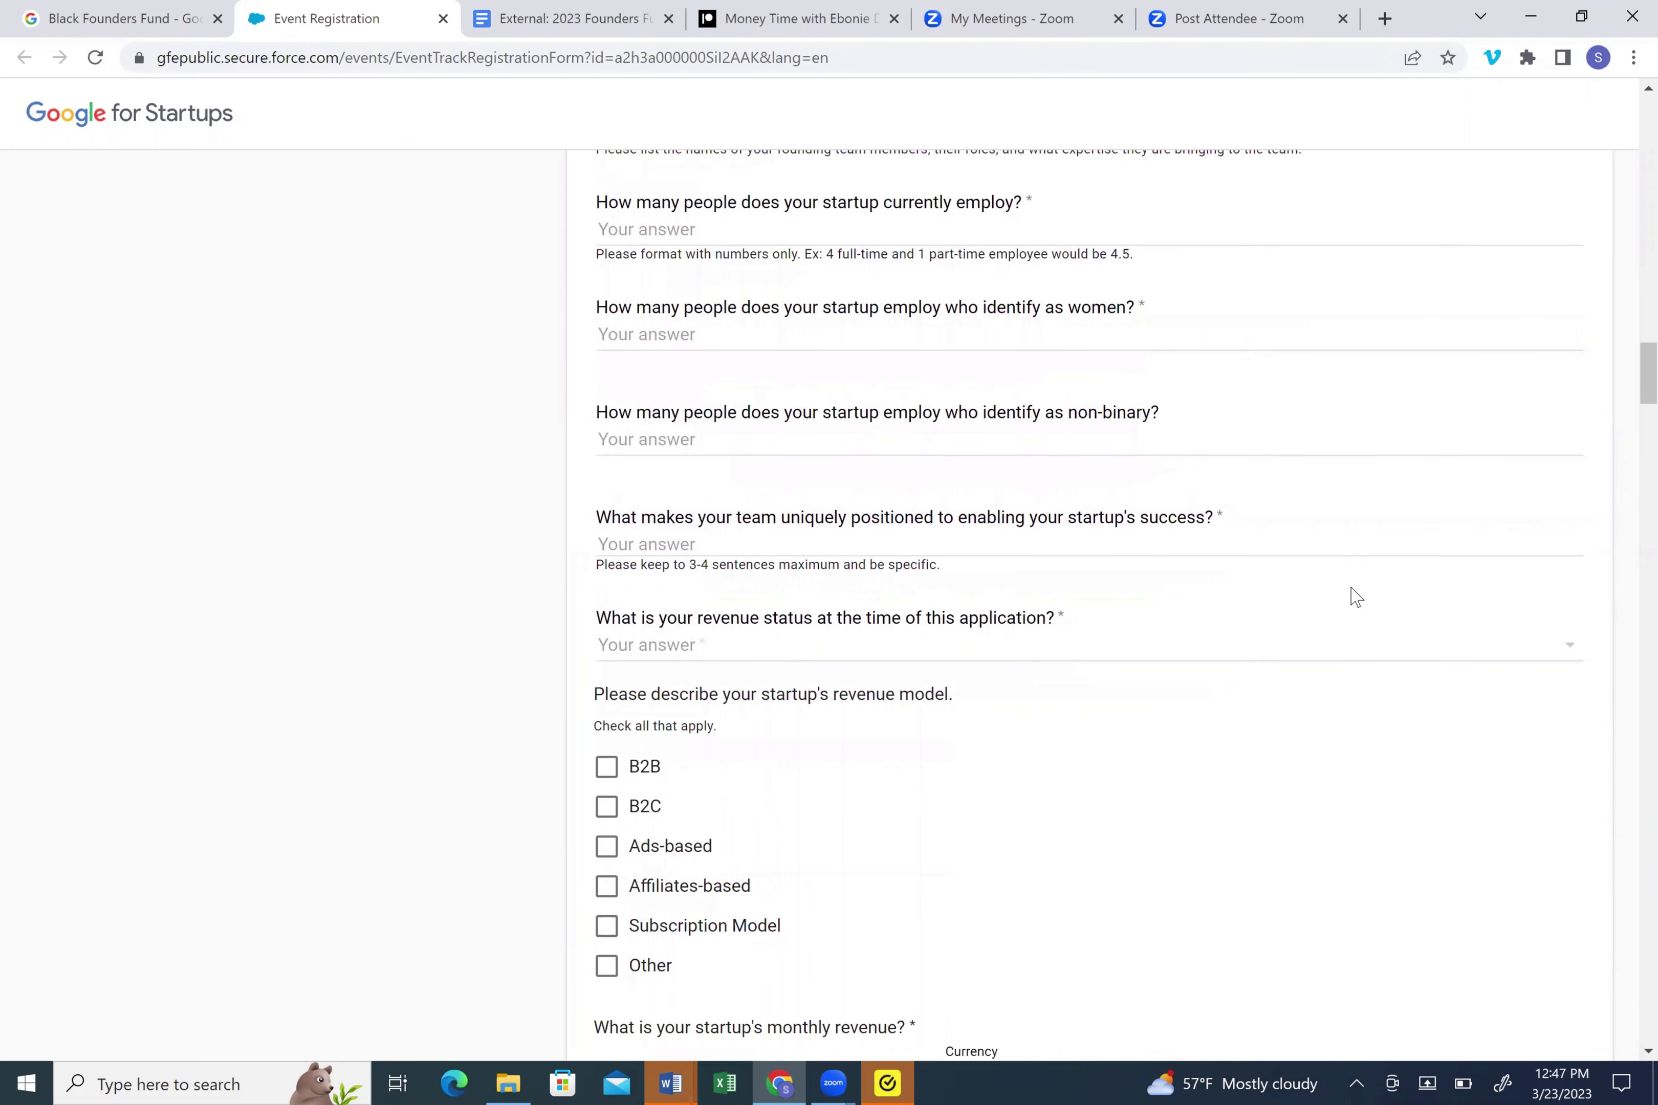
scroll(1356, 596, "down", 2)
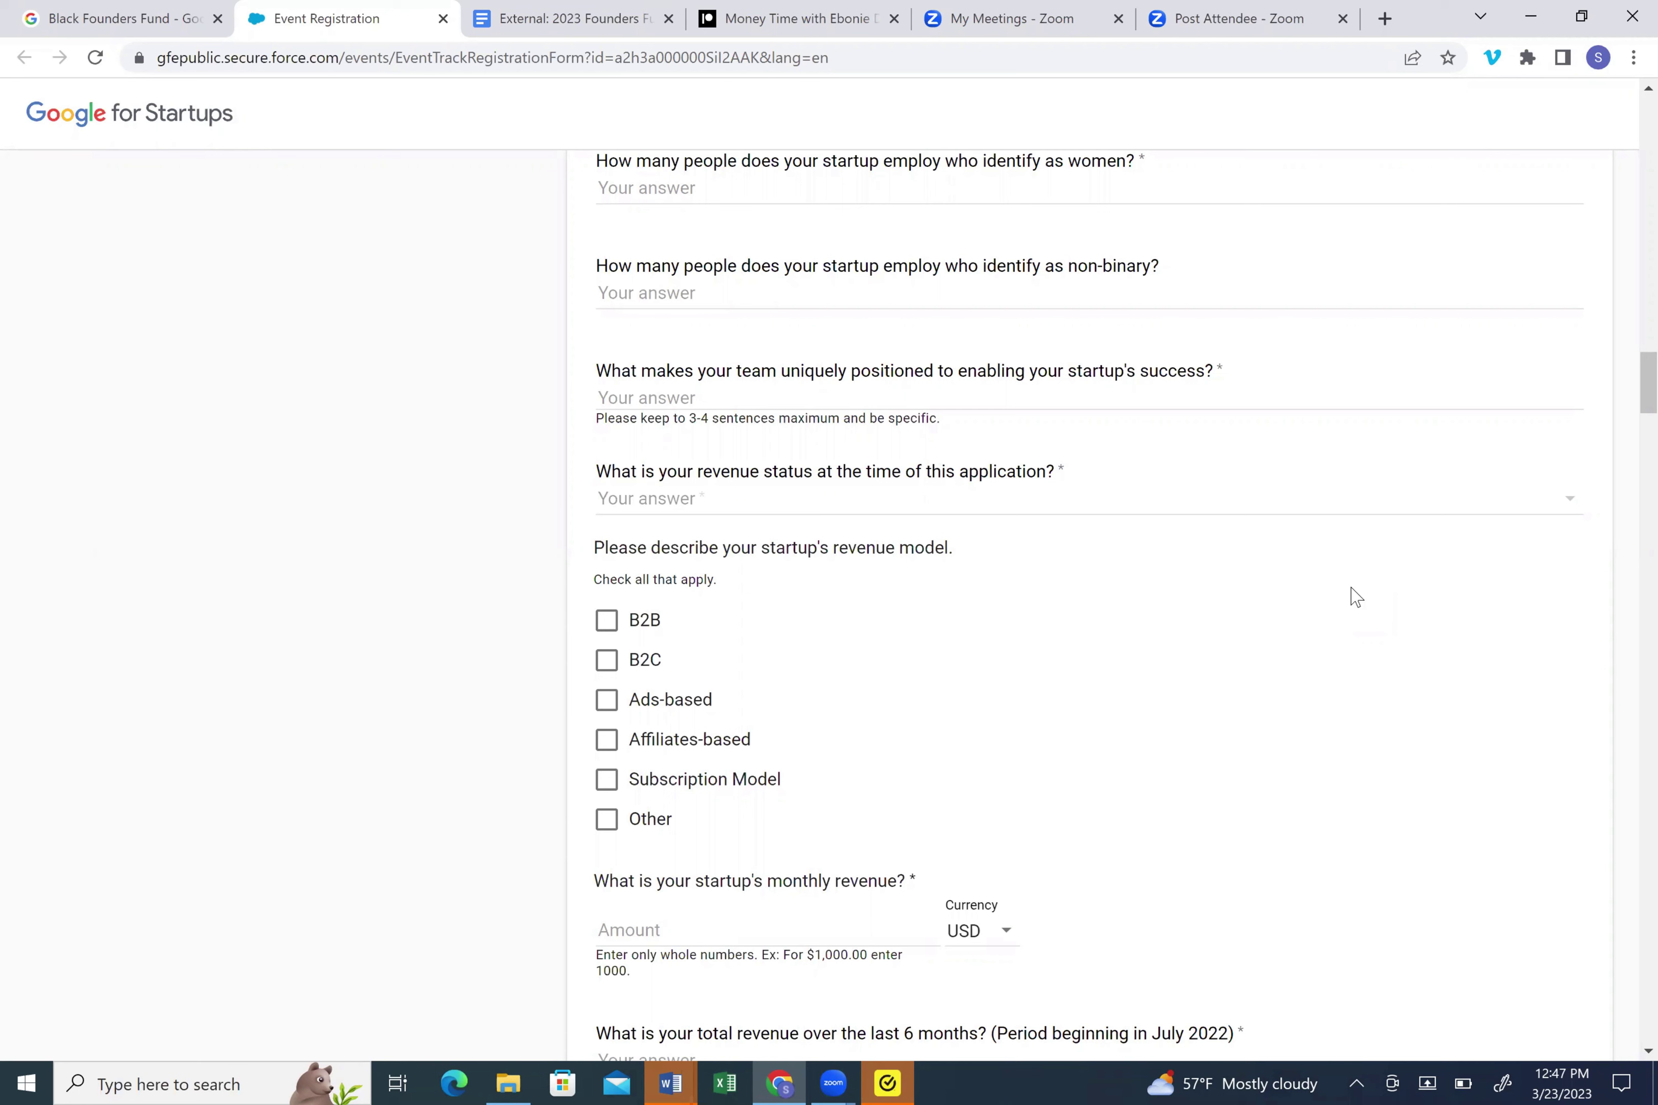
- View the Pre-revenue and Post-revenue revenue status choices, leaving the question unanswered
key("Tab")
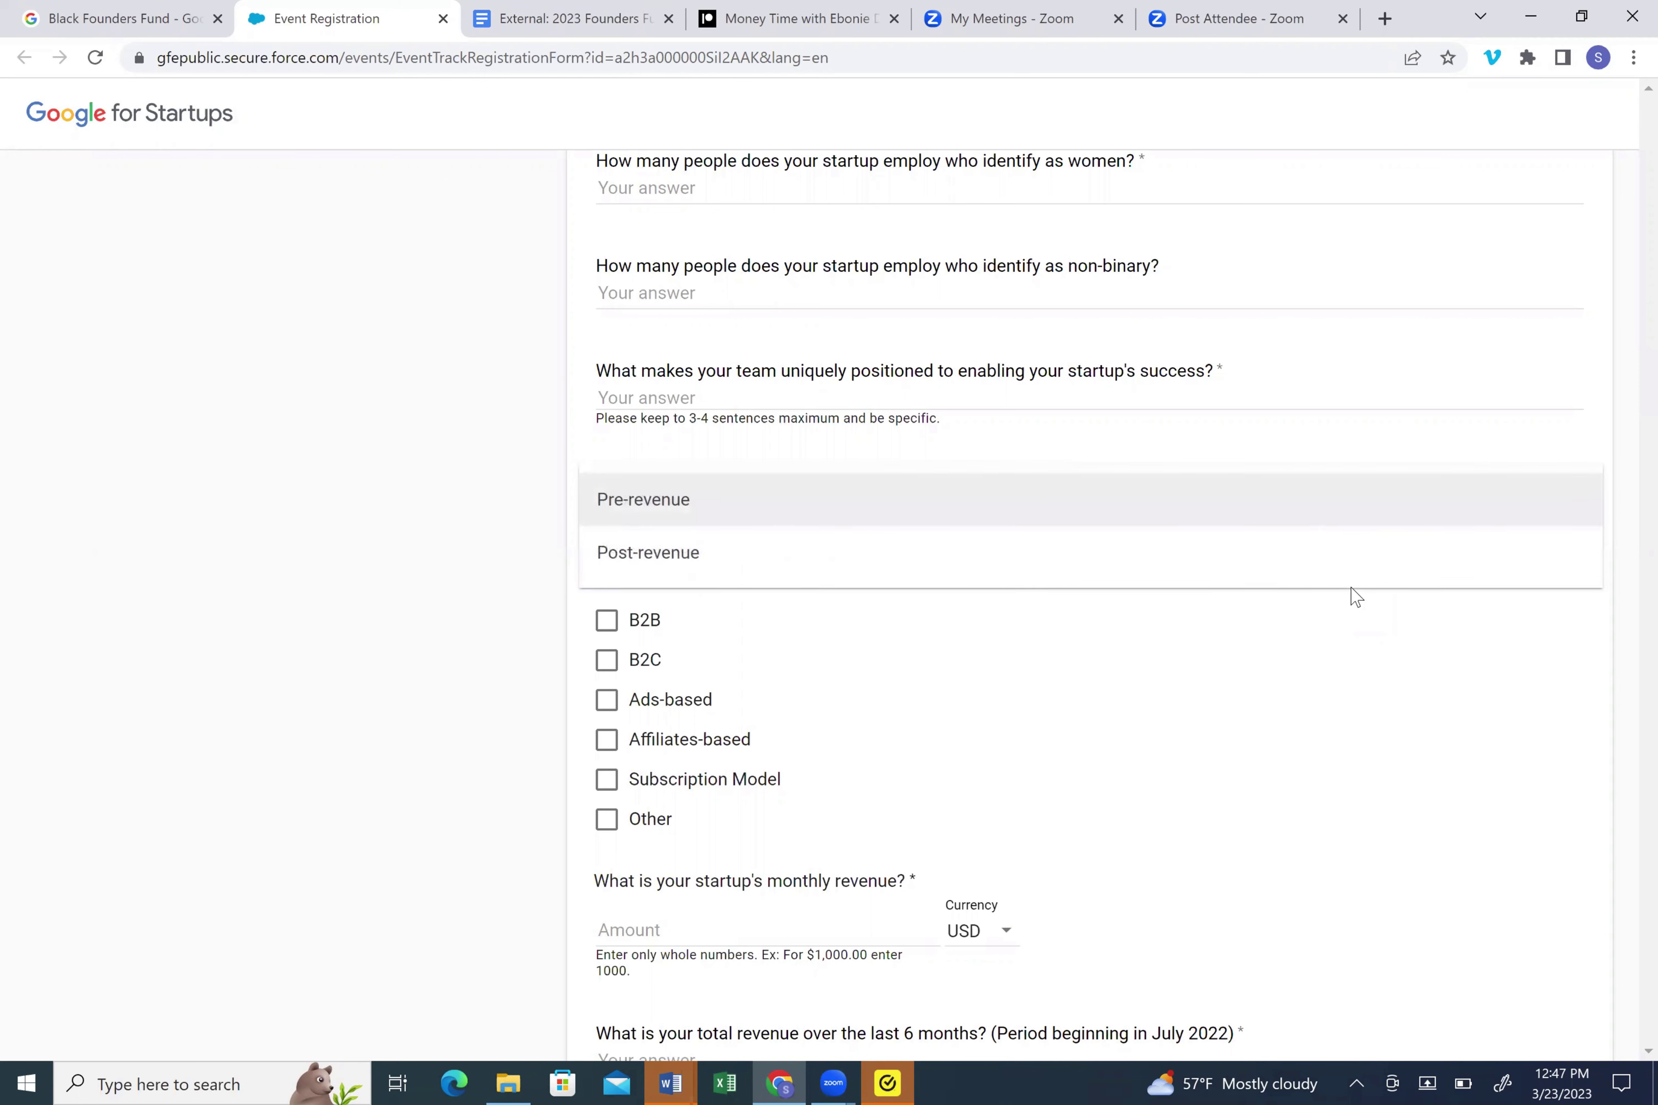
key("Escape")
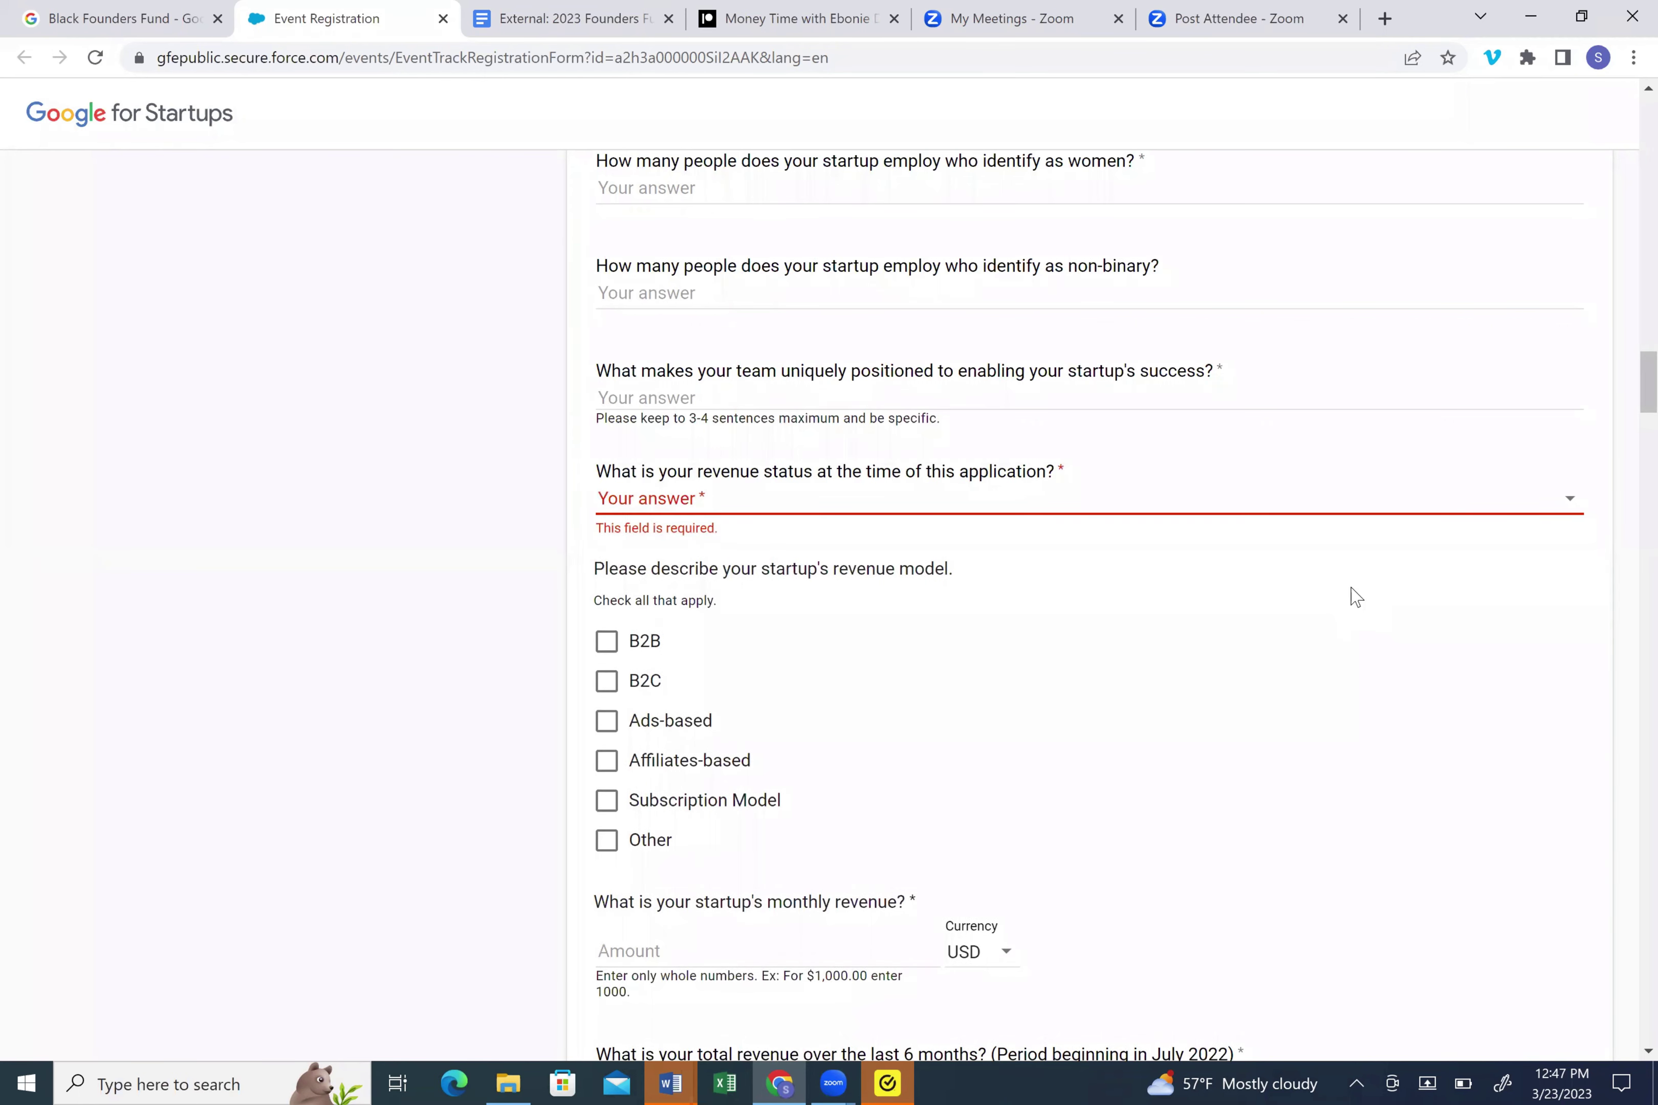
scroll(1355, 596, "down", 1)
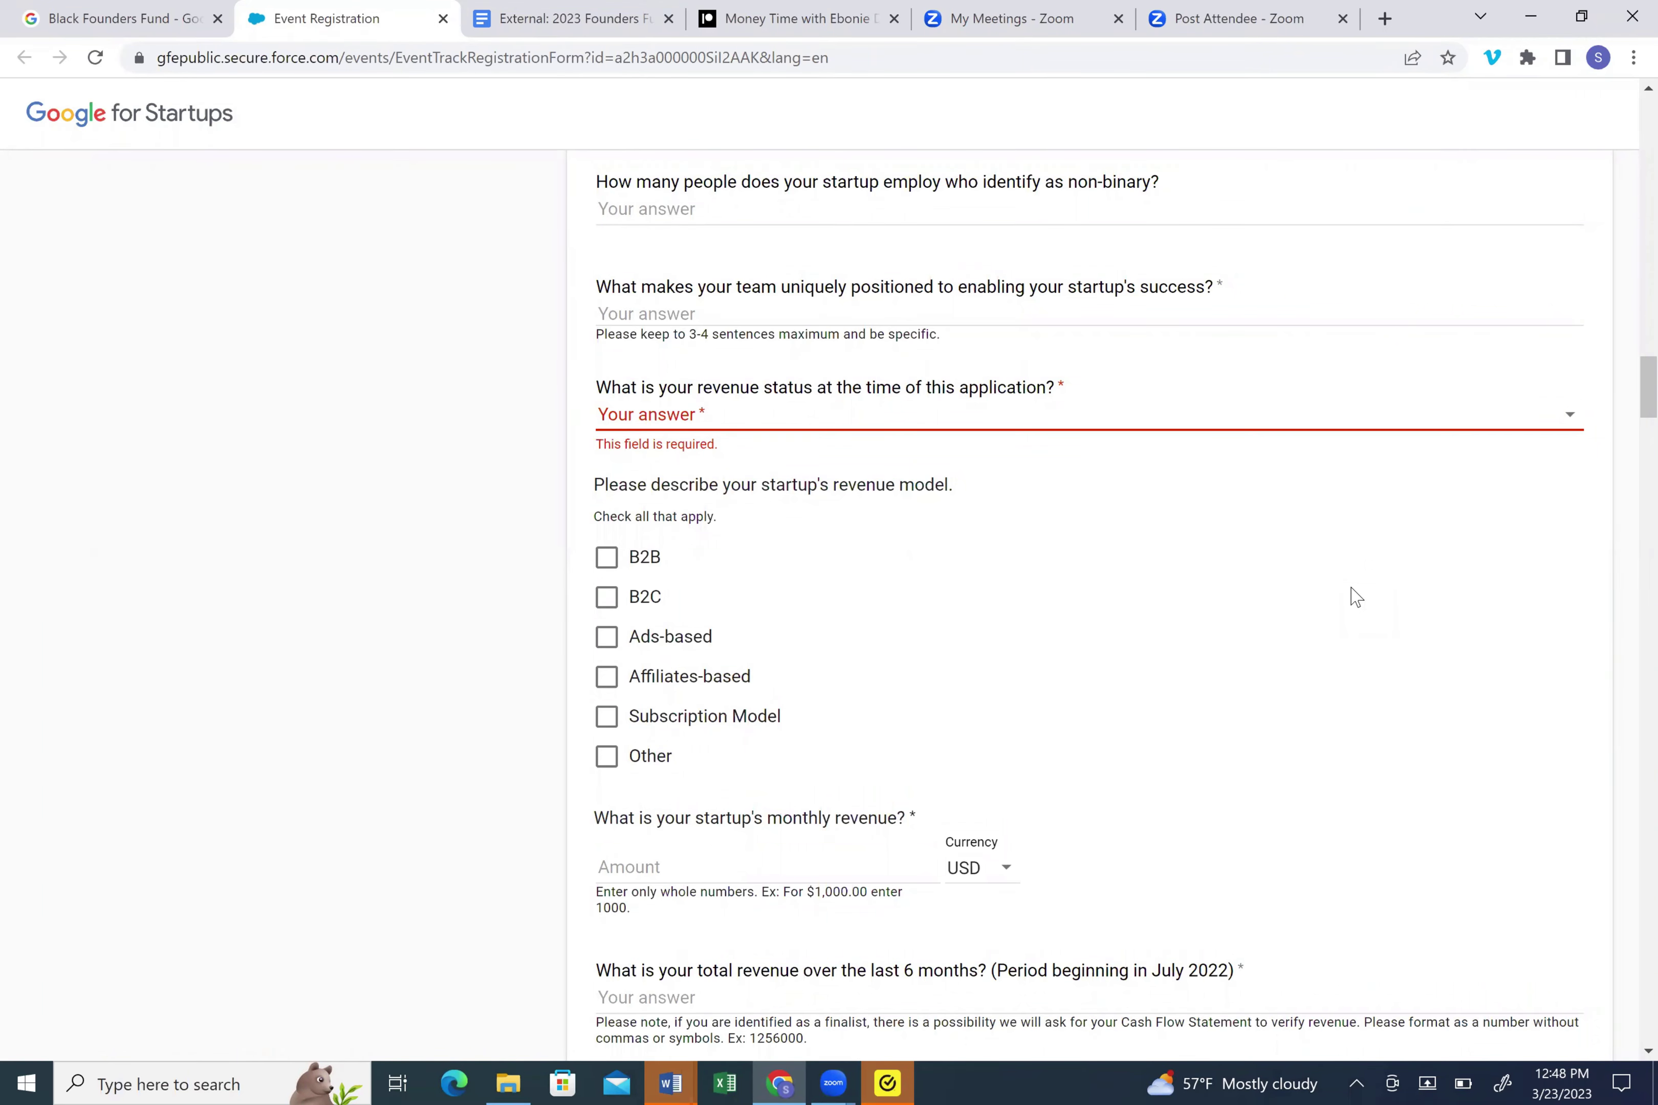
- Move down to the revenue questions and briefly highlight the finalist Cash Flow Statement note under growth
scroll(1355, 597, "down", 5)
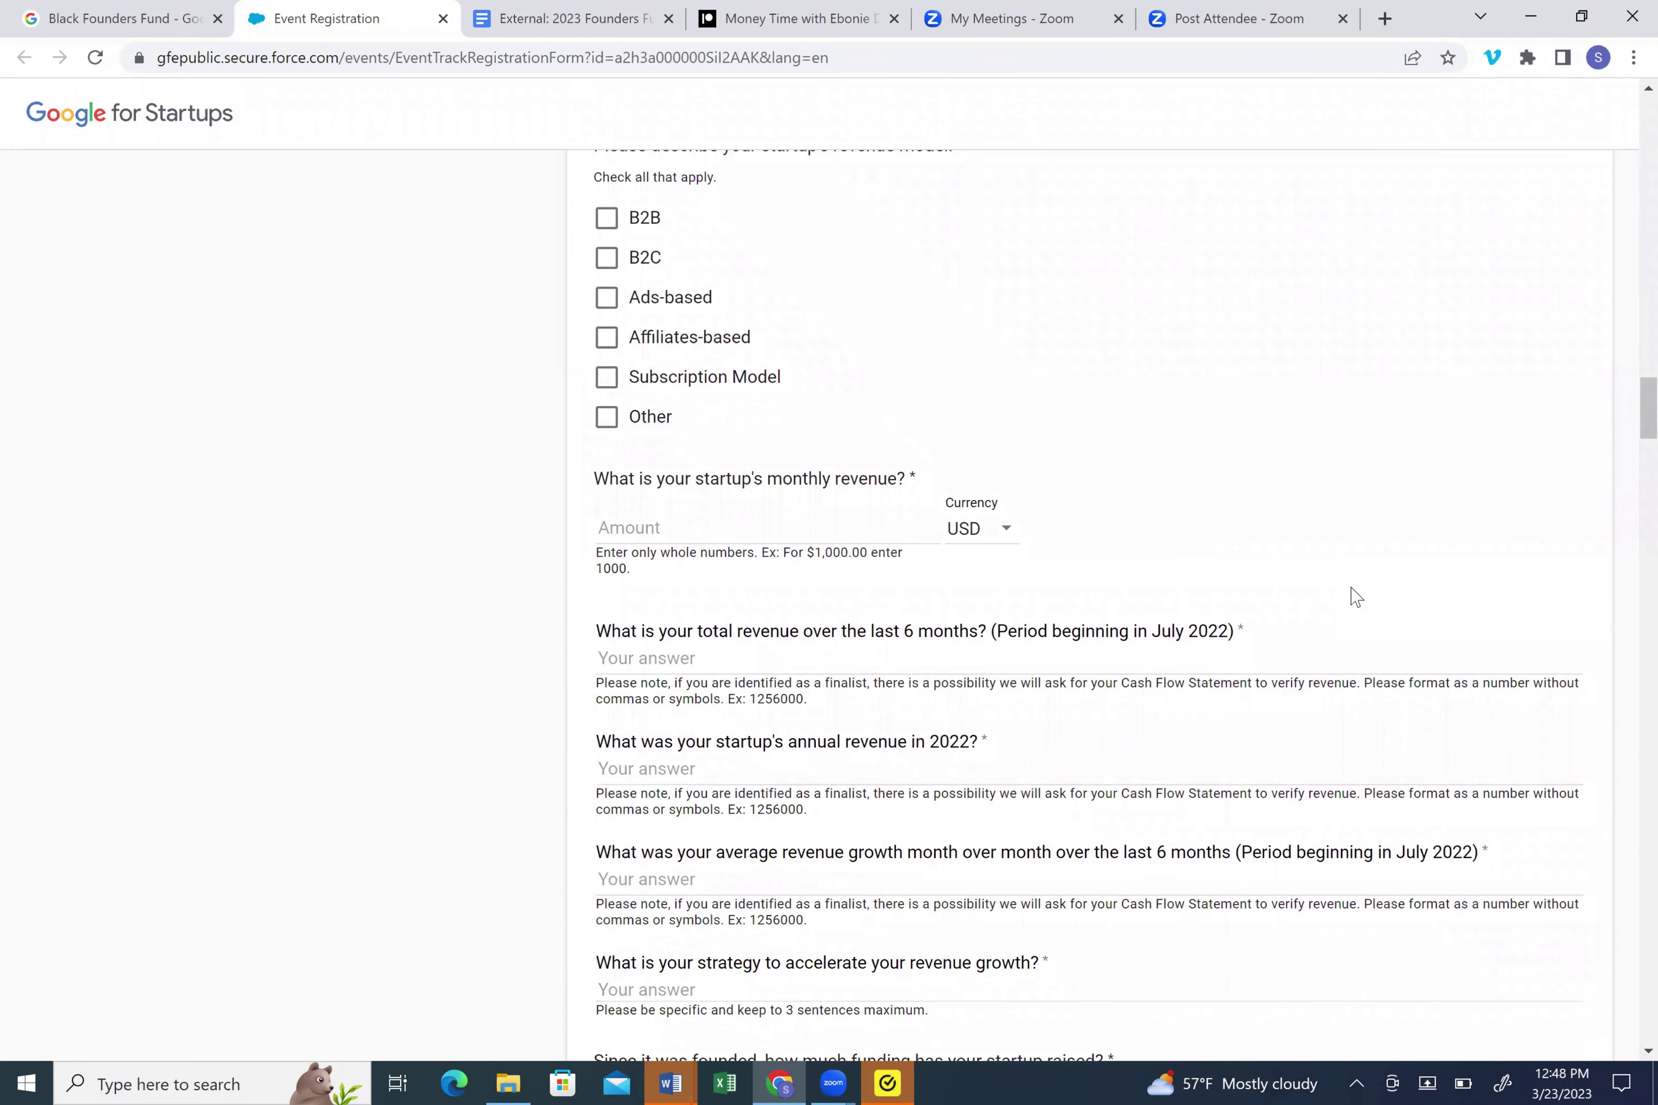
scroll(1355, 597, "down", 4)
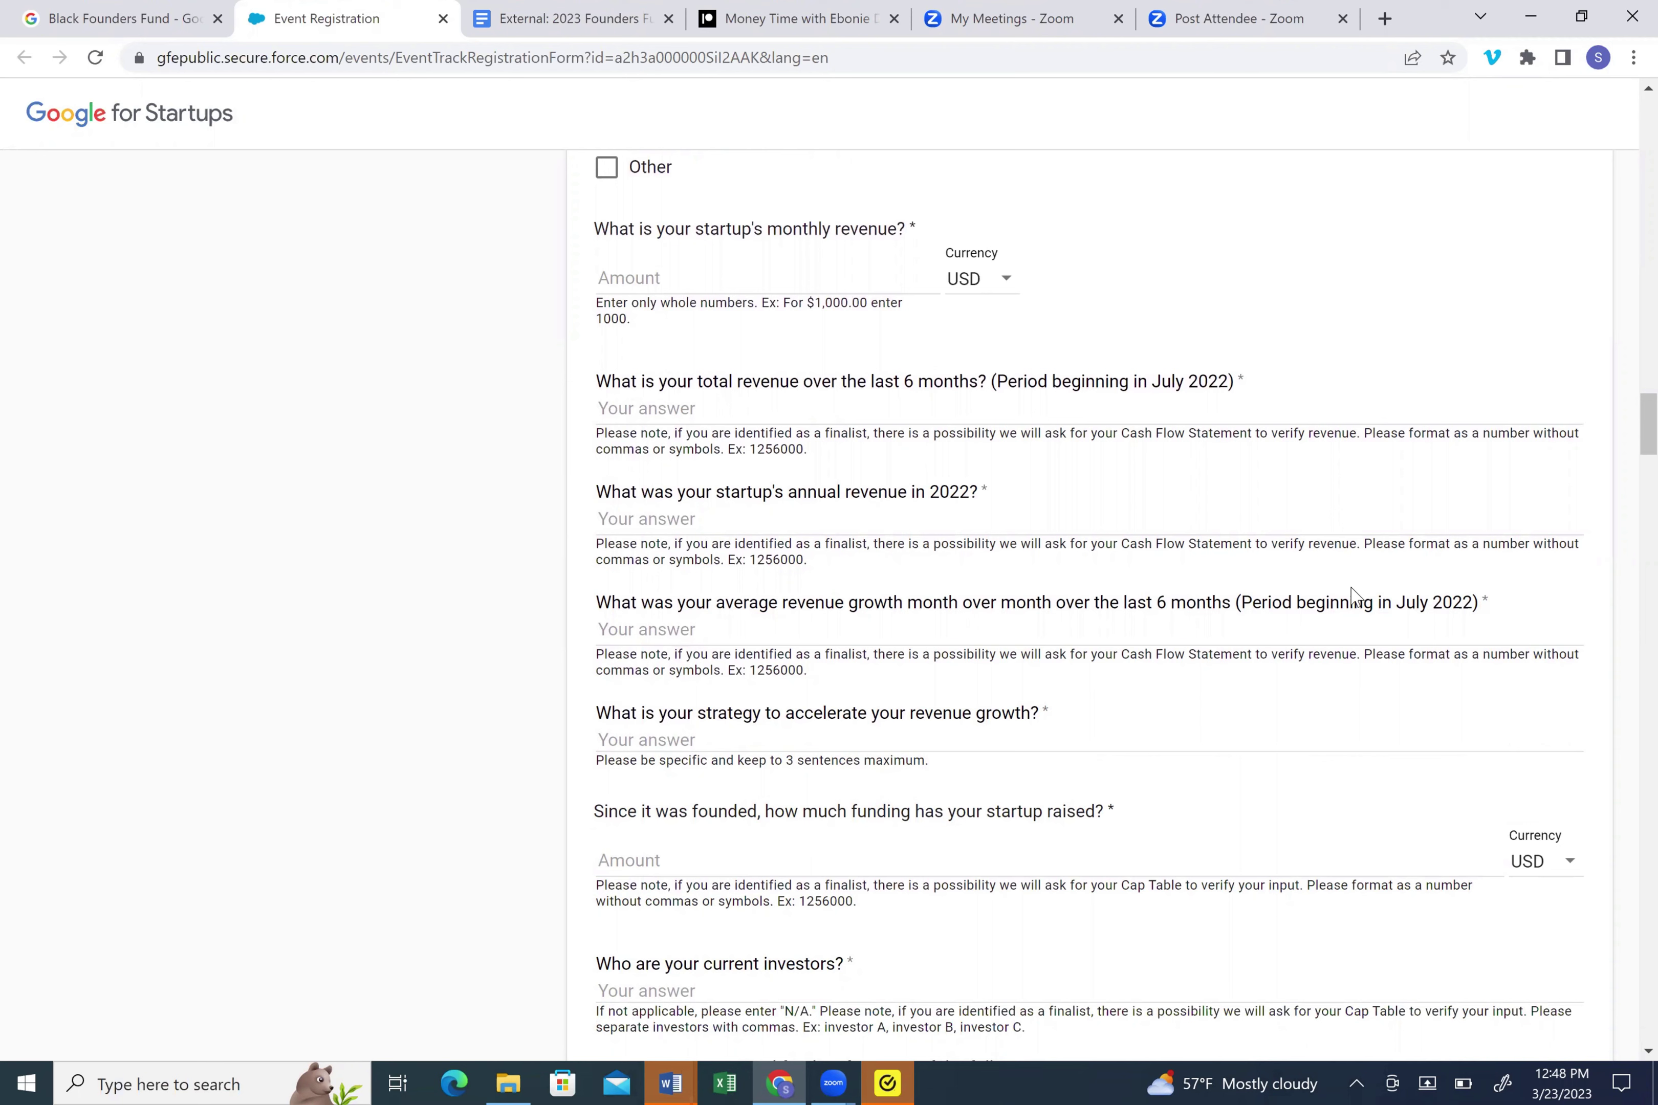
left_click_drag(670, 654, 1234, 654)
left_click(843, 654)
left_click_drag(597, 655, 1359, 655)
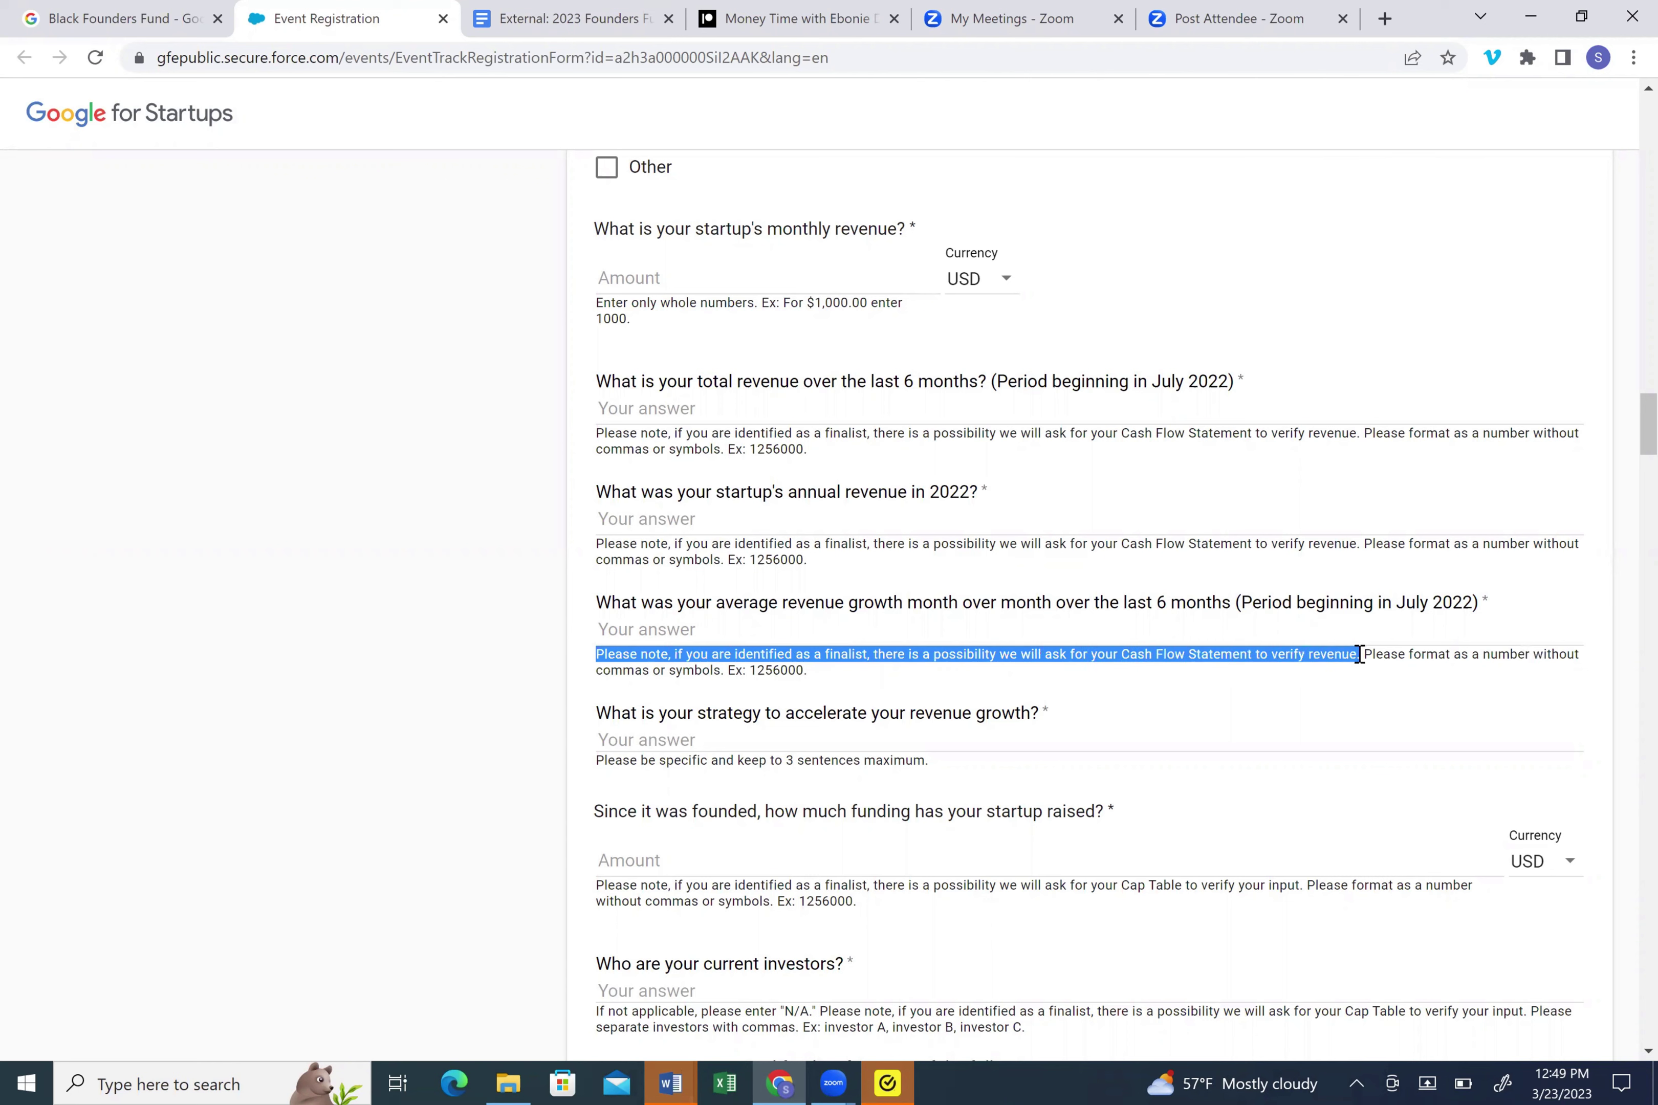
left_click(986, 632)
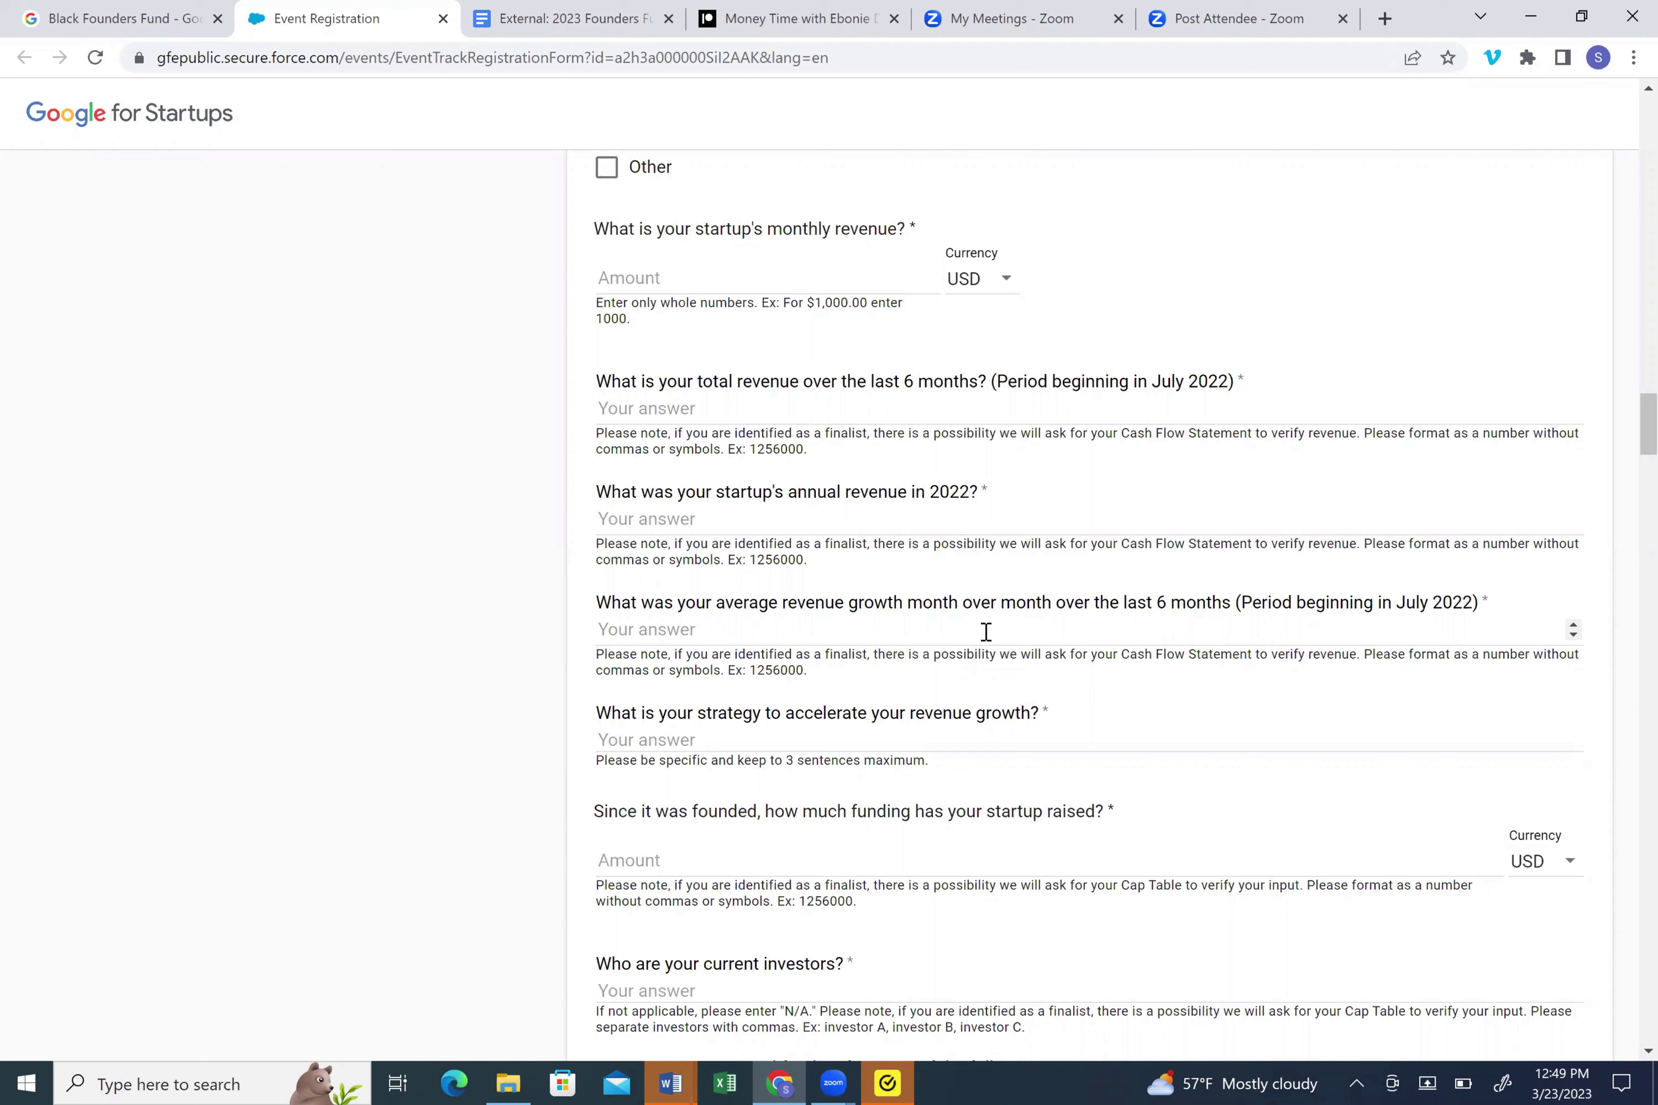
- Scroll past funding sources, fundraising plans, runway and burn rate to the Google products section
scroll(986, 632, "down", 3)
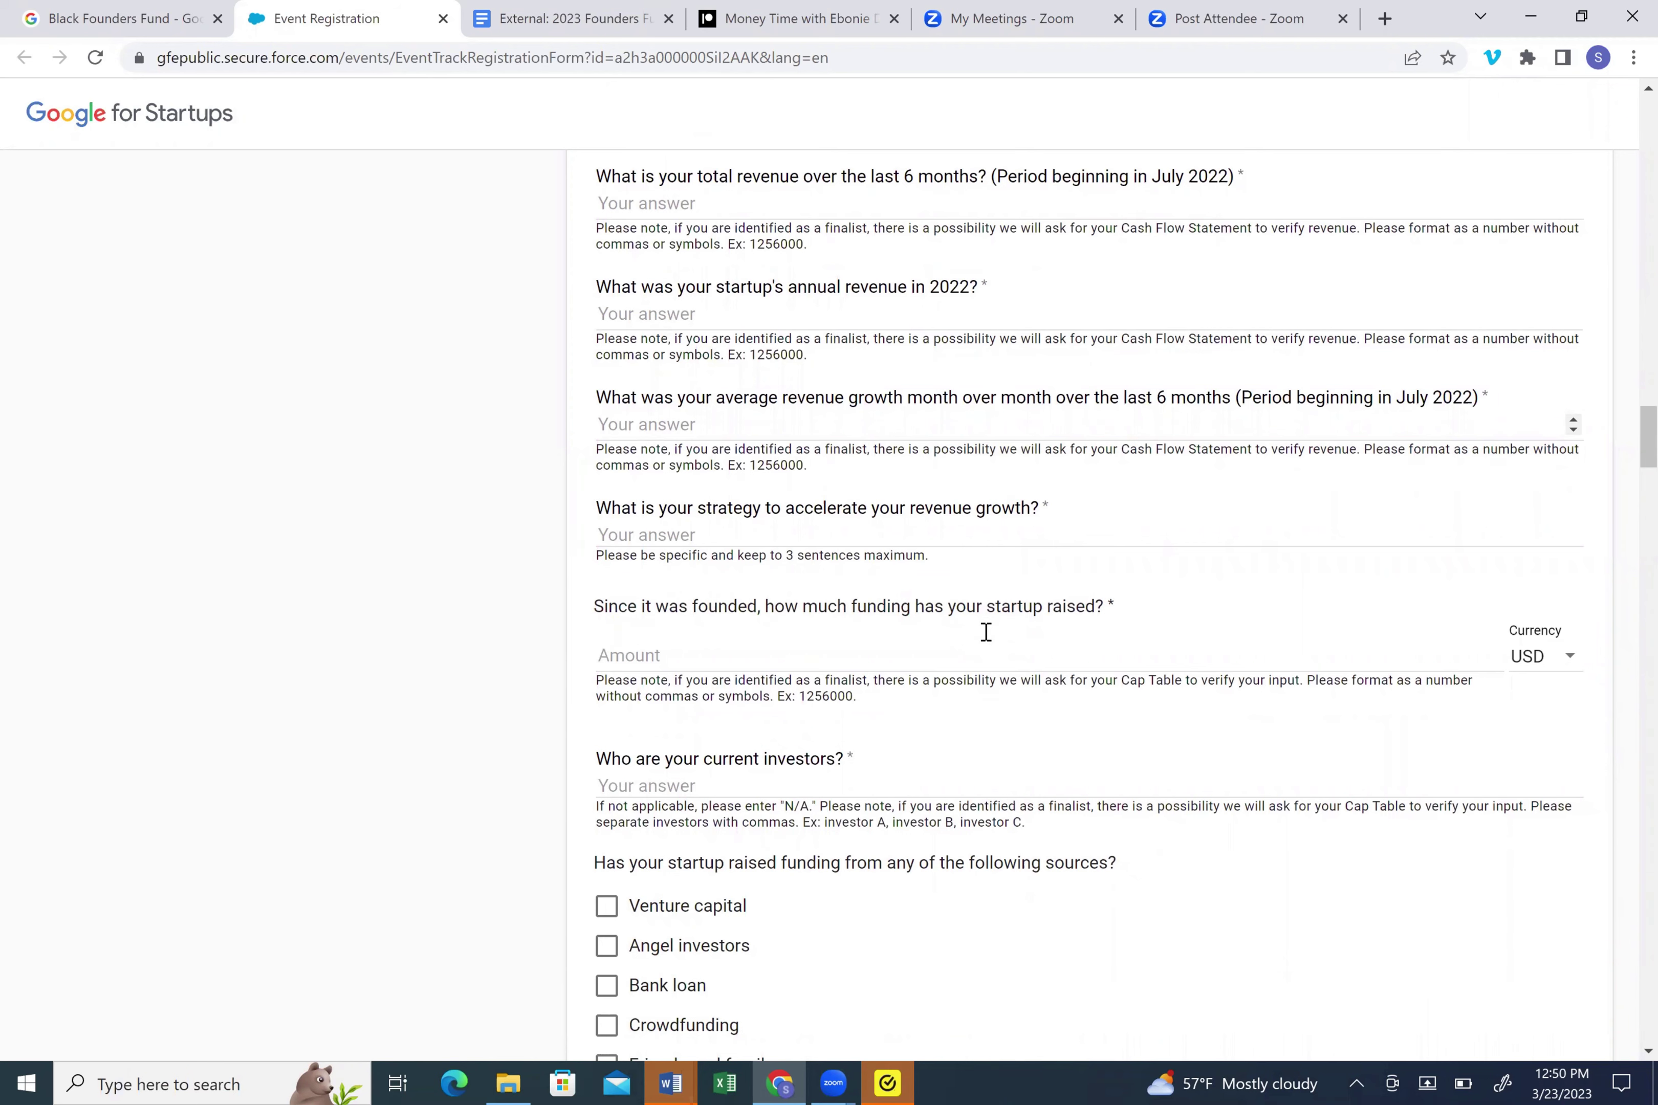
scroll(986, 632, "down", 3)
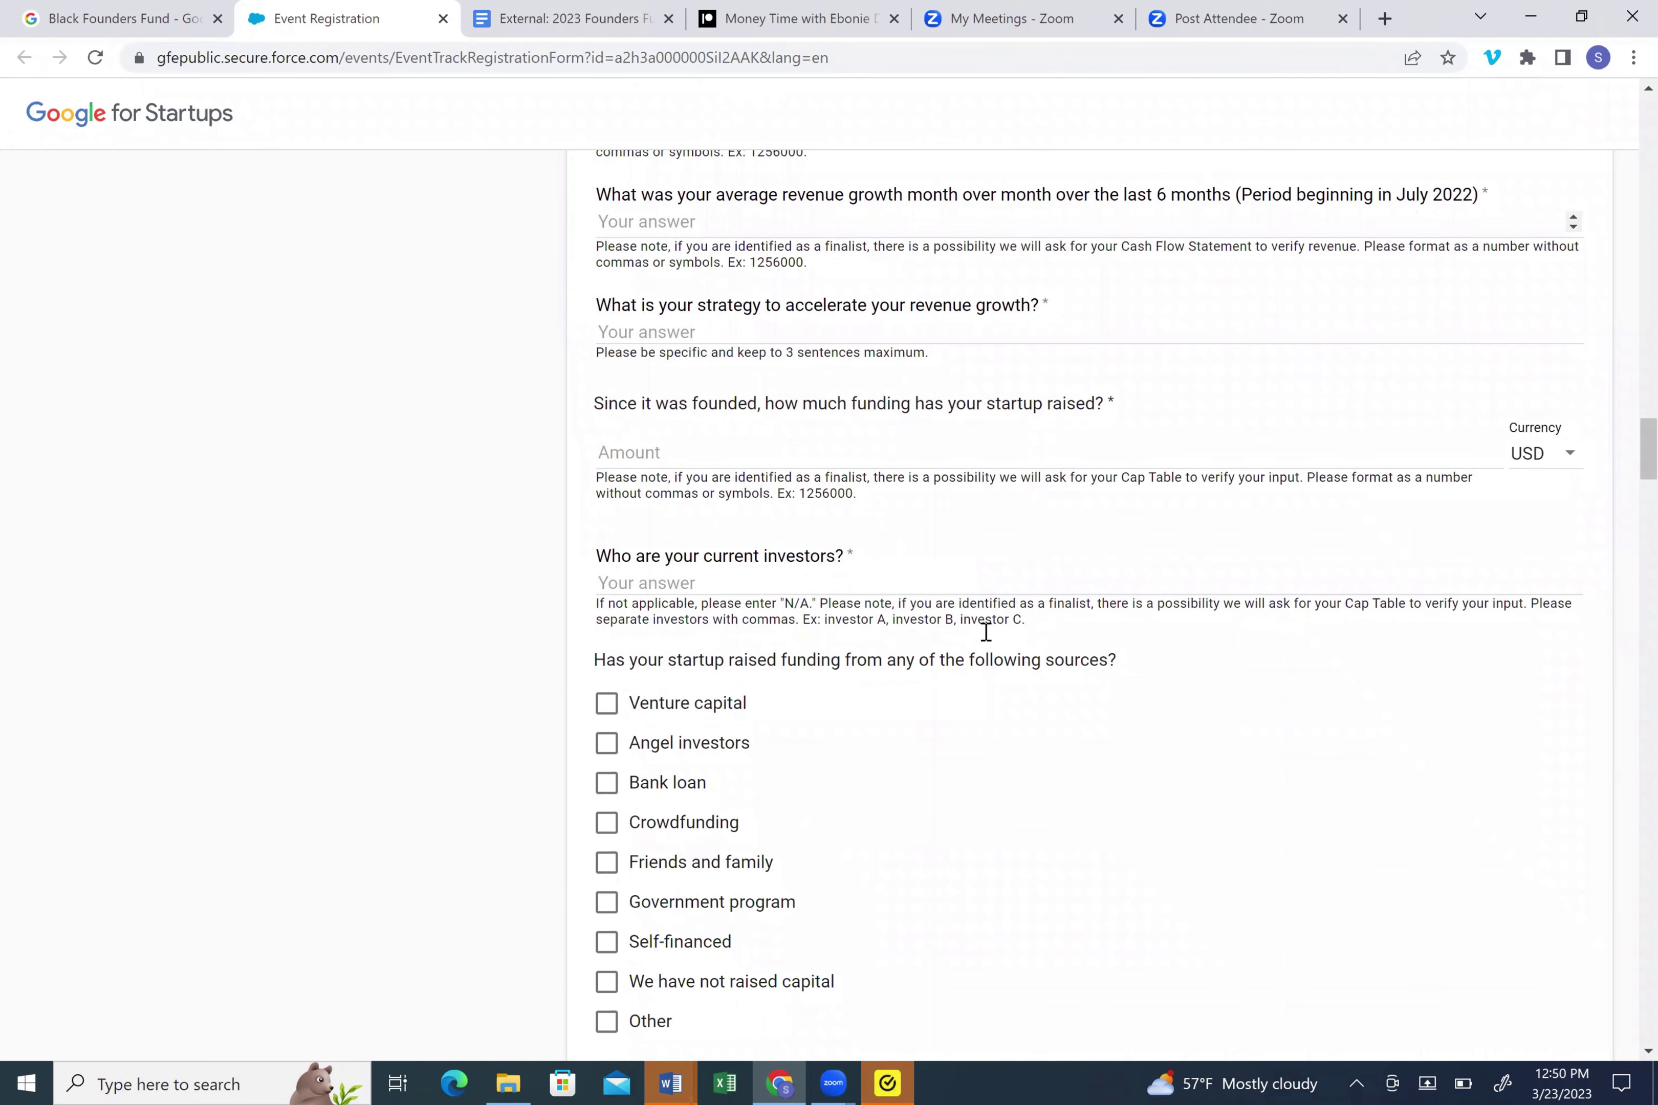
scroll(986, 632, "down", 3)
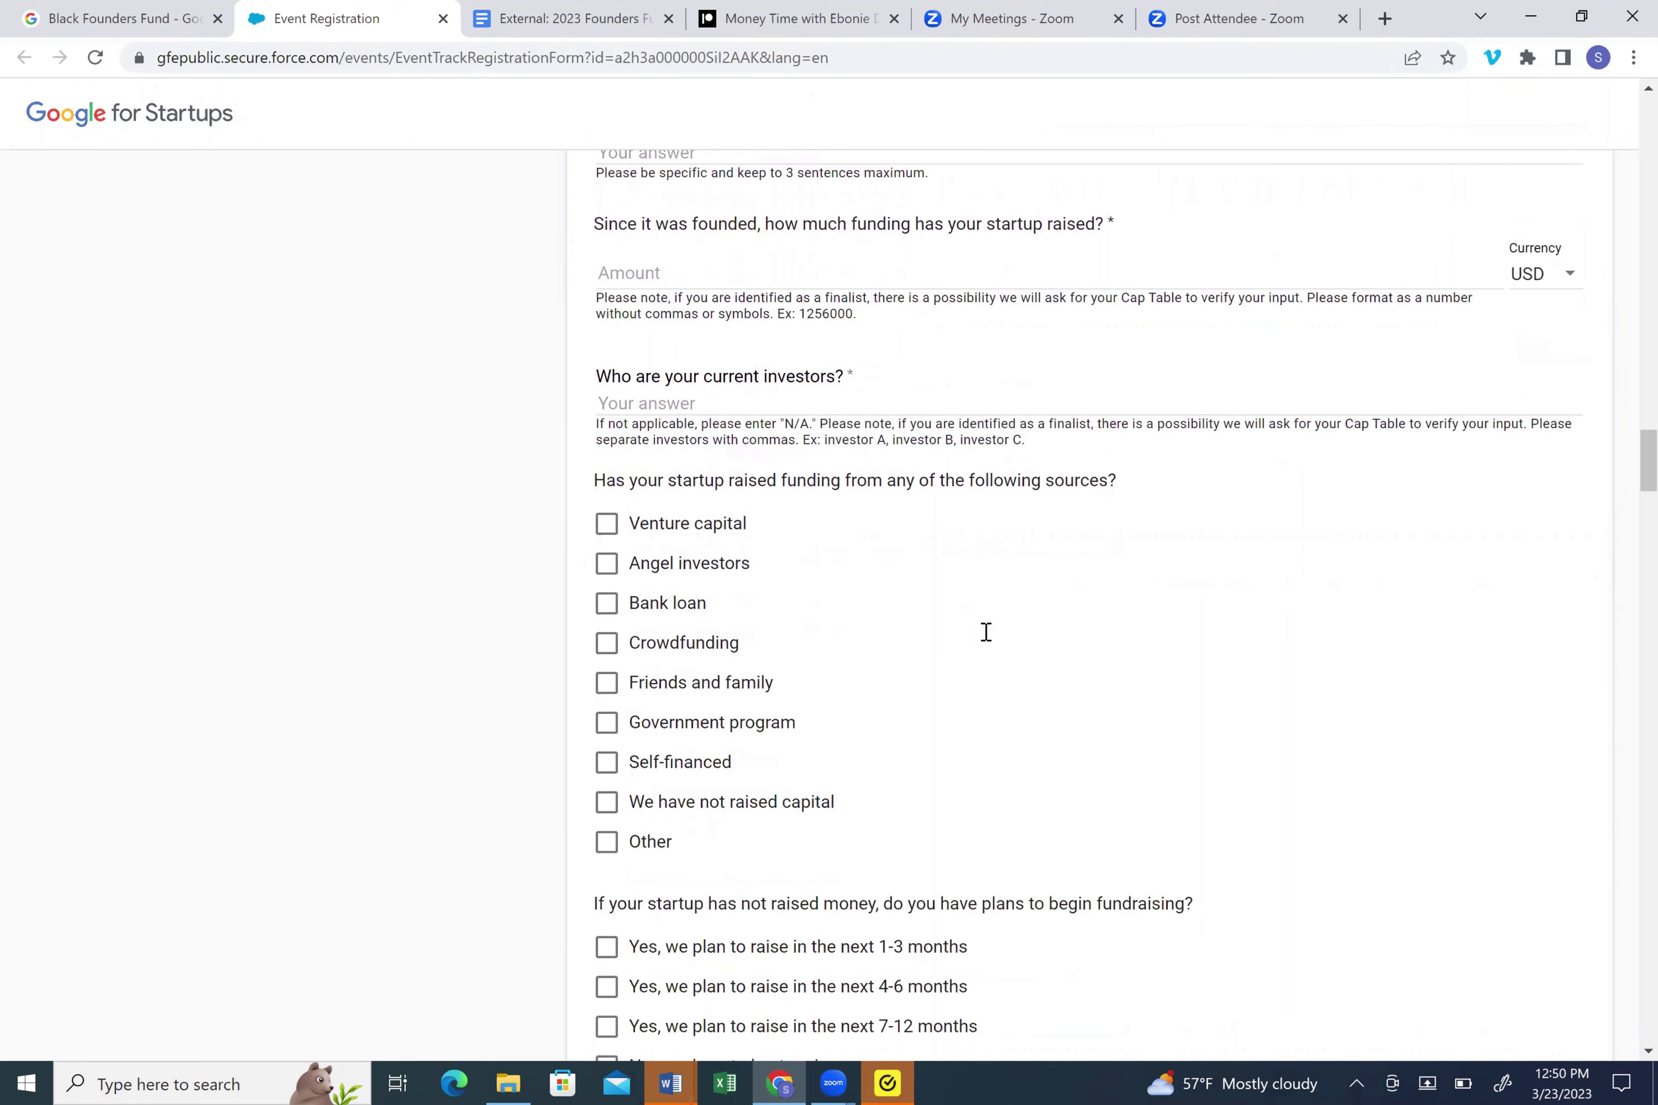
scroll(986, 632, "down", 2)
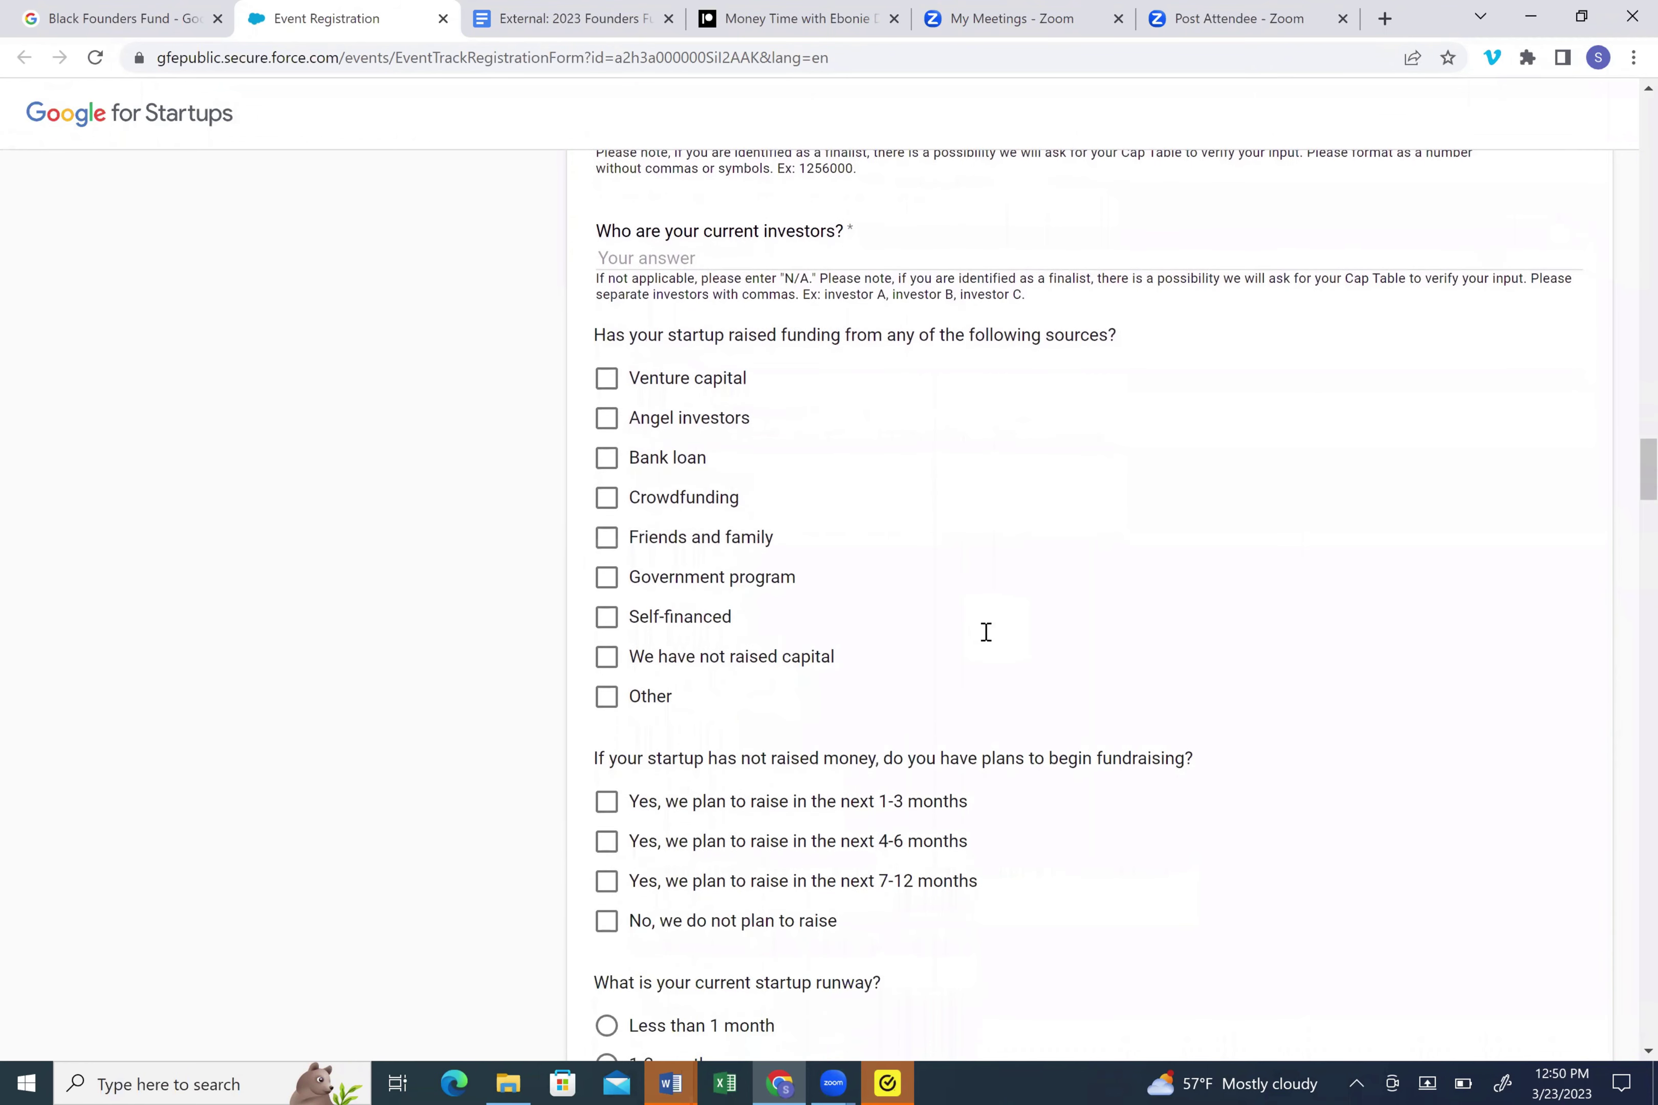
scroll(986, 632, "down", 1)
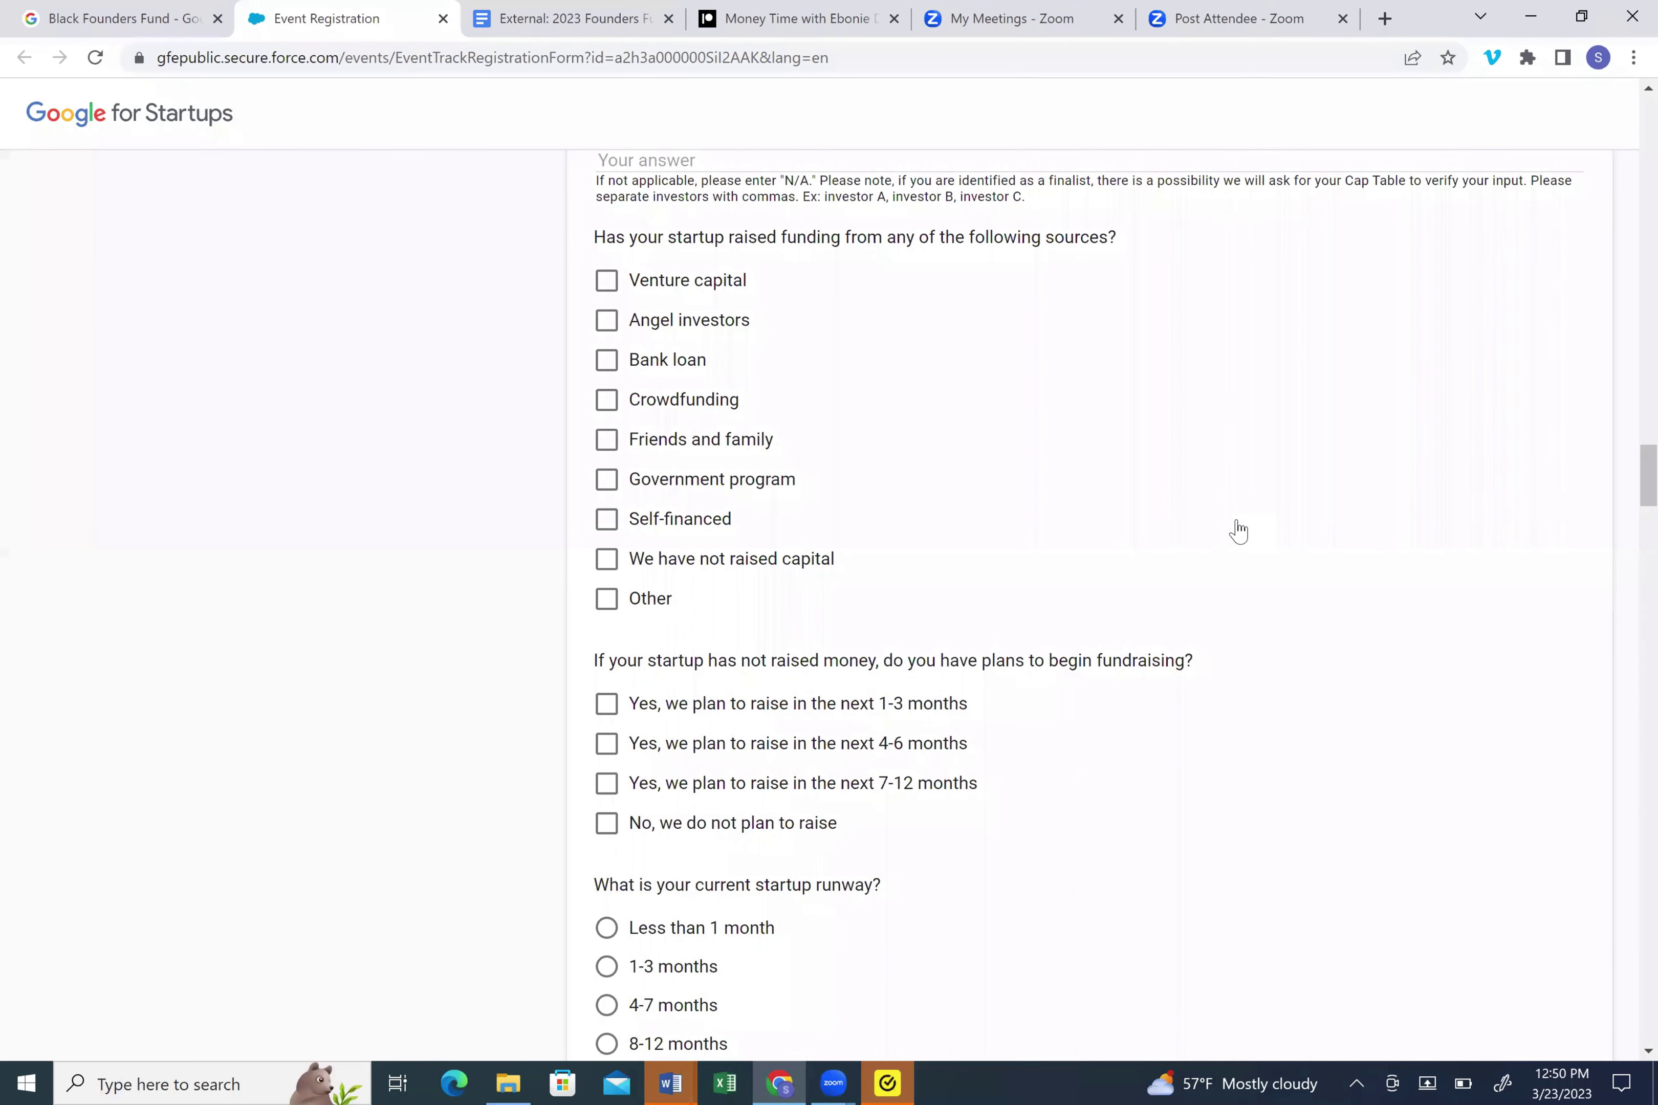
scroll(1238, 531, "down", 4)
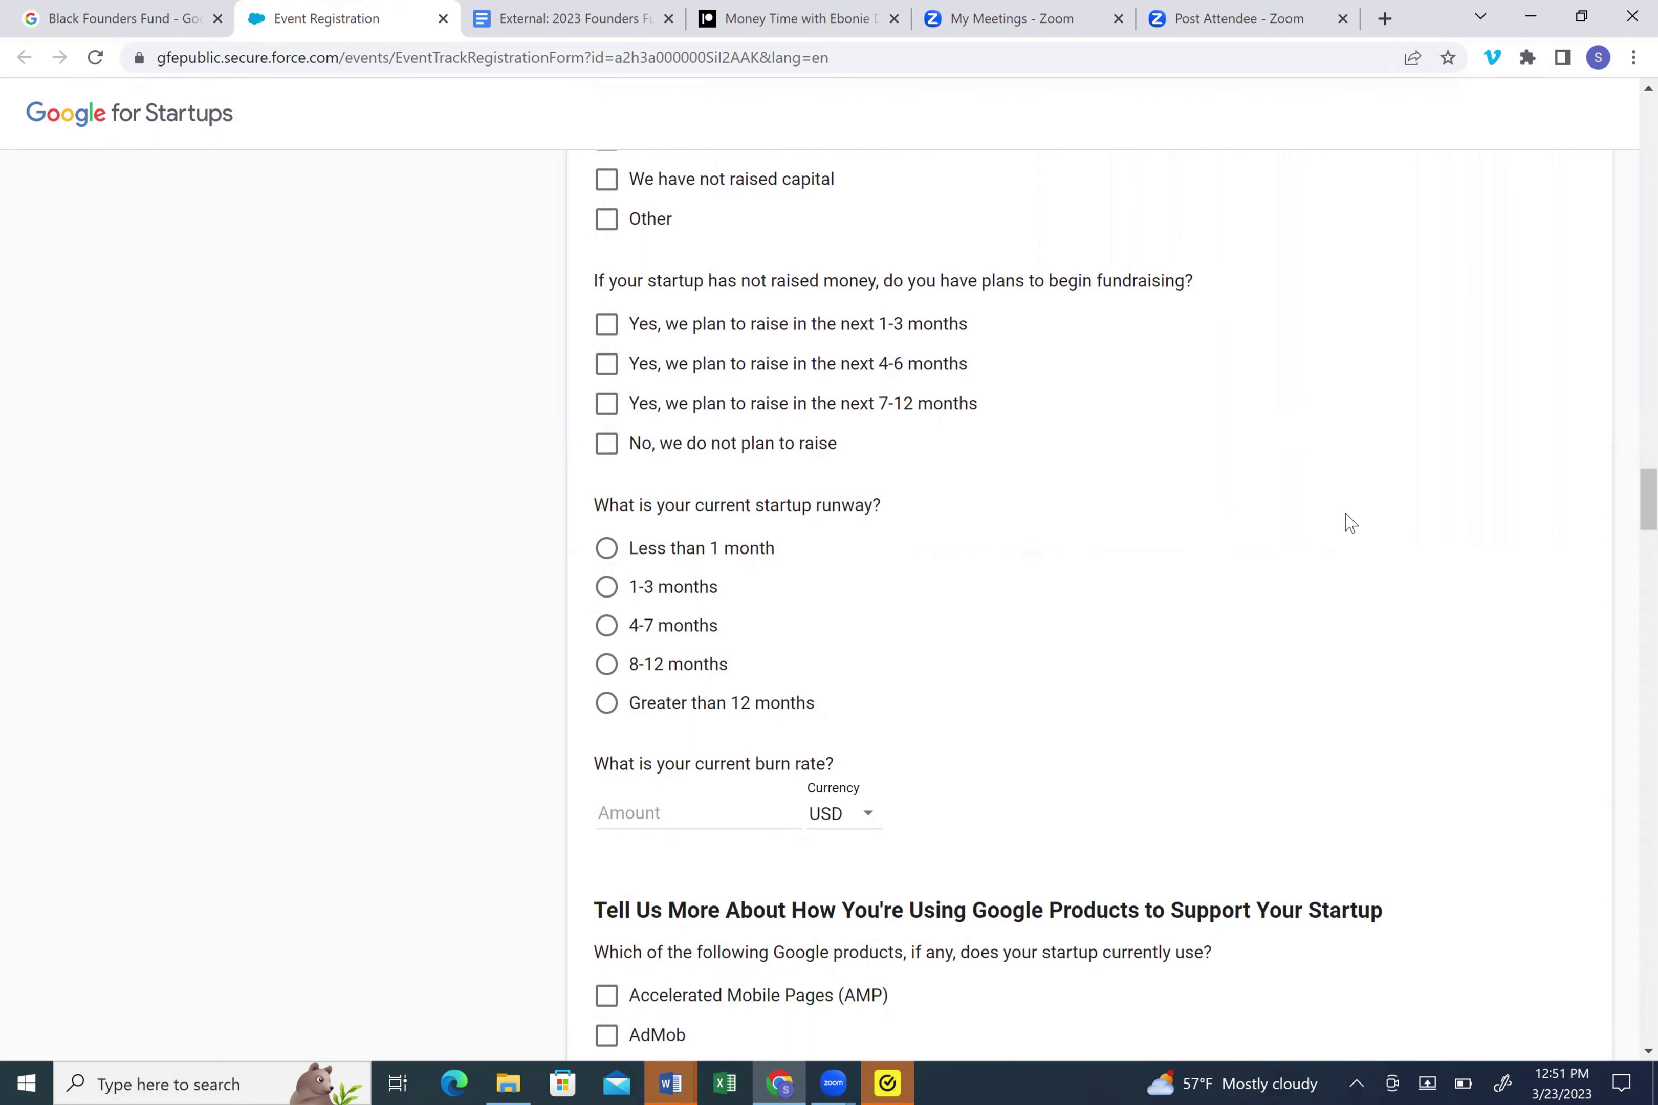
scroll(1351, 523, "down", 2)
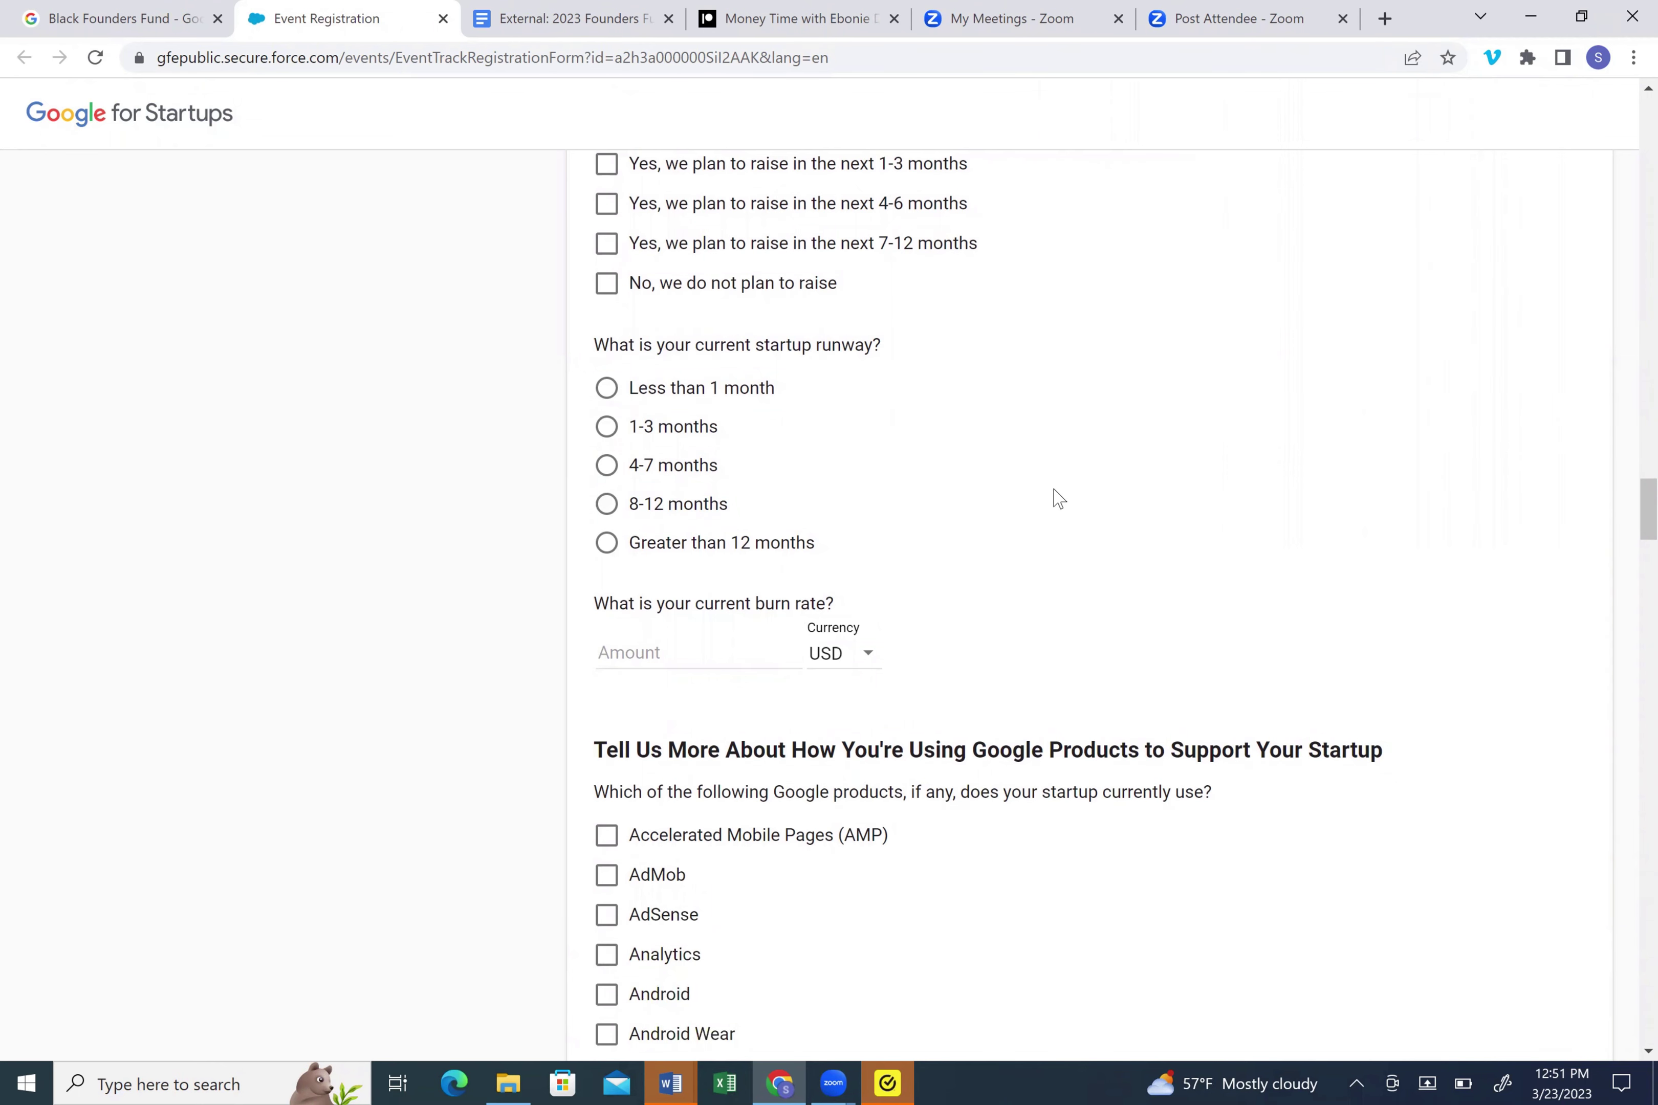
- Scroll through the Google products, Google Cloud and Google Ads questions down to Google Play
scroll(1059, 496, "down", 4)
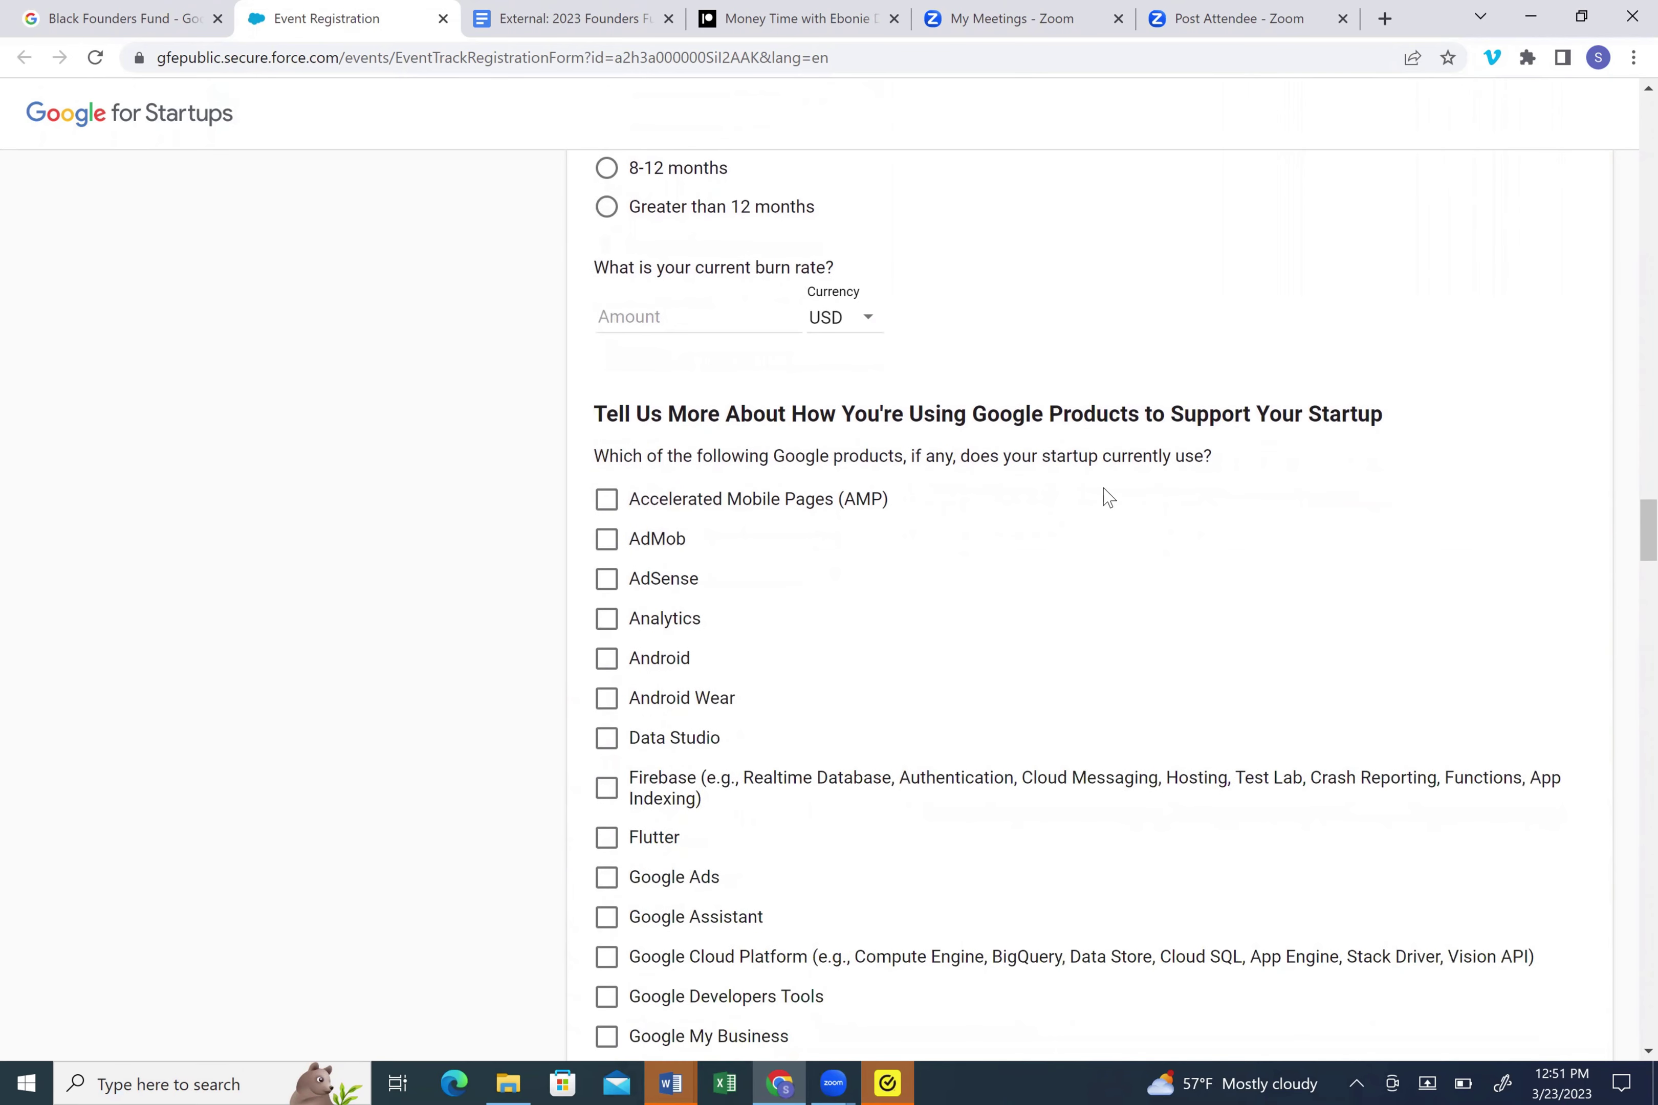
scroll(1108, 497, "down", 3)
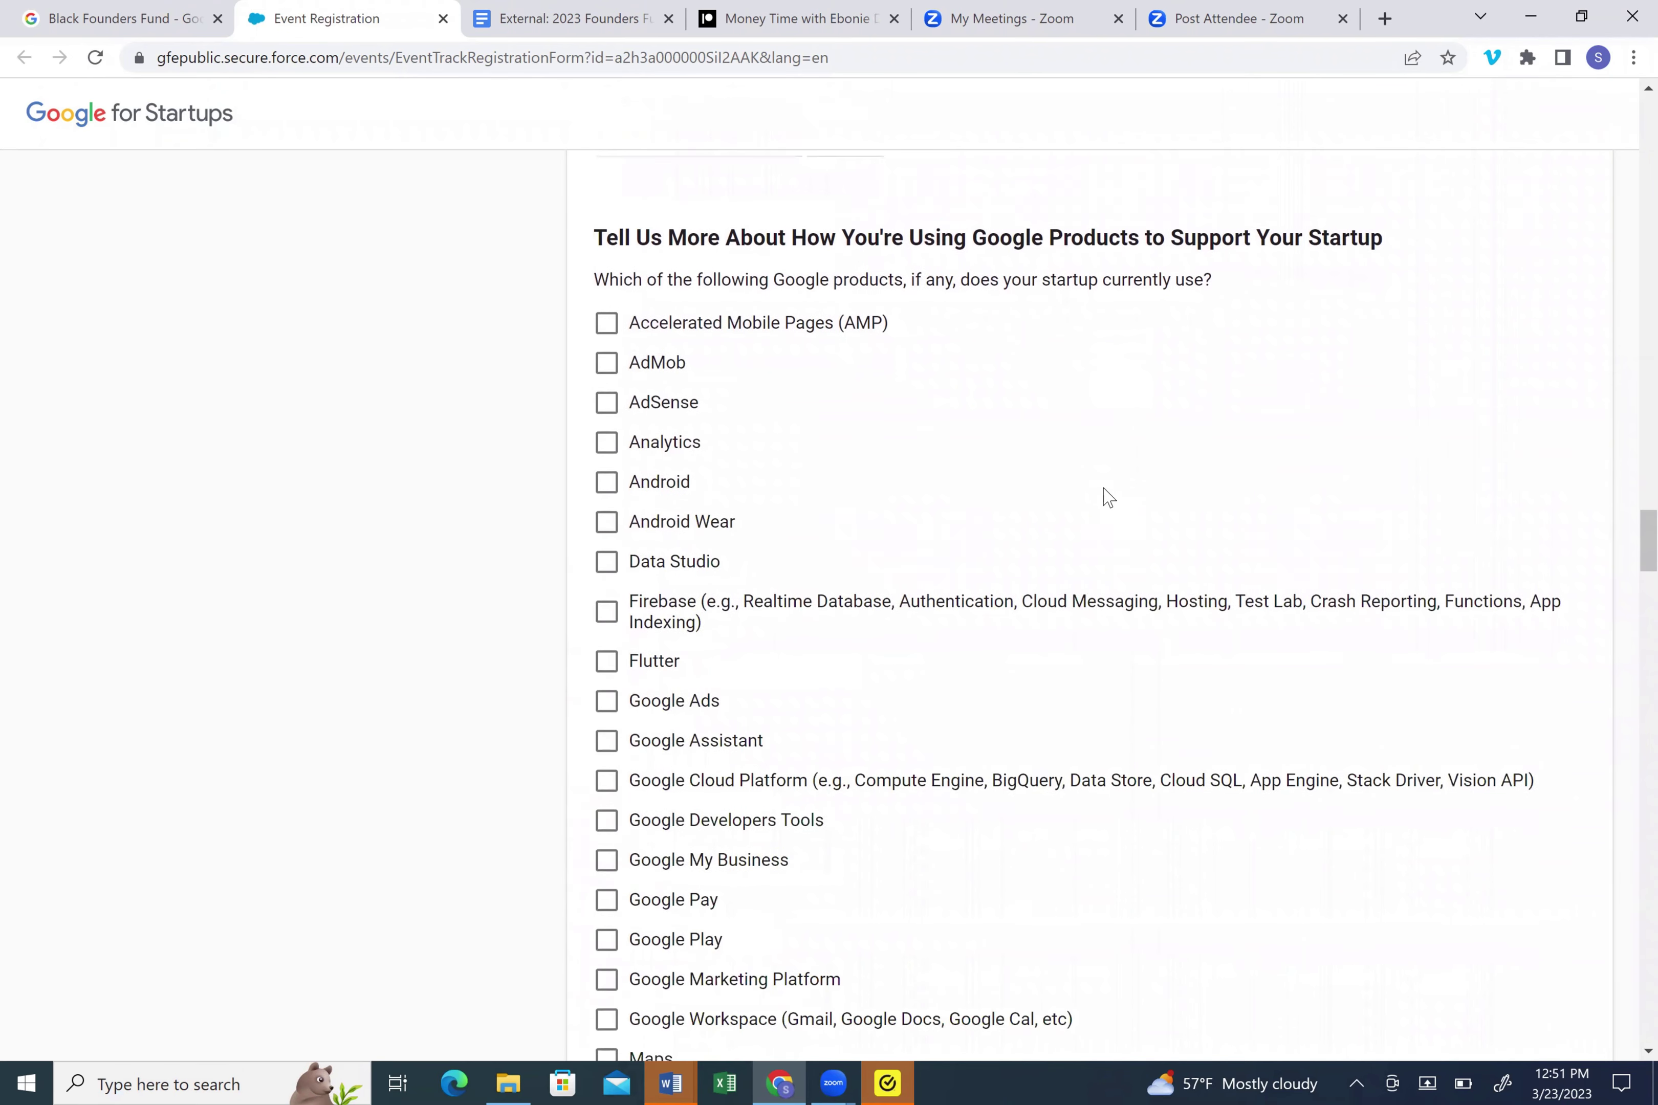
scroll(1108, 496, "down", 11)
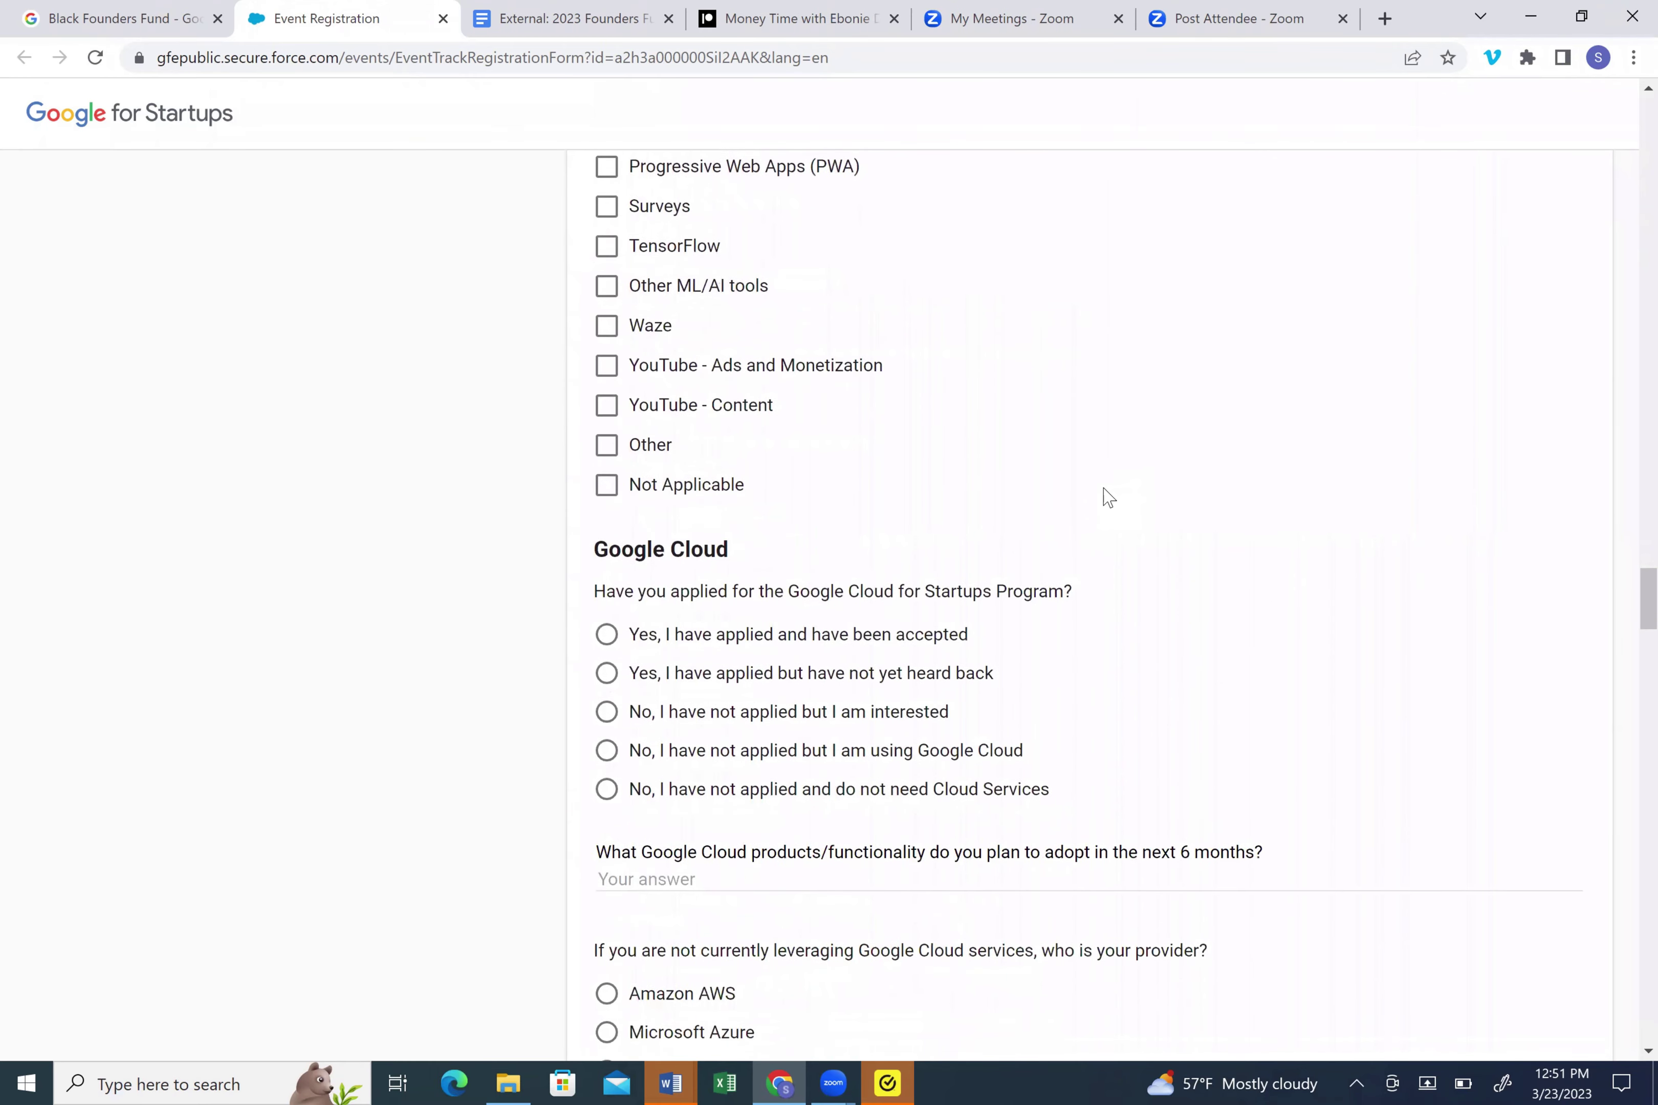
scroll(1108, 496, "down", 5)
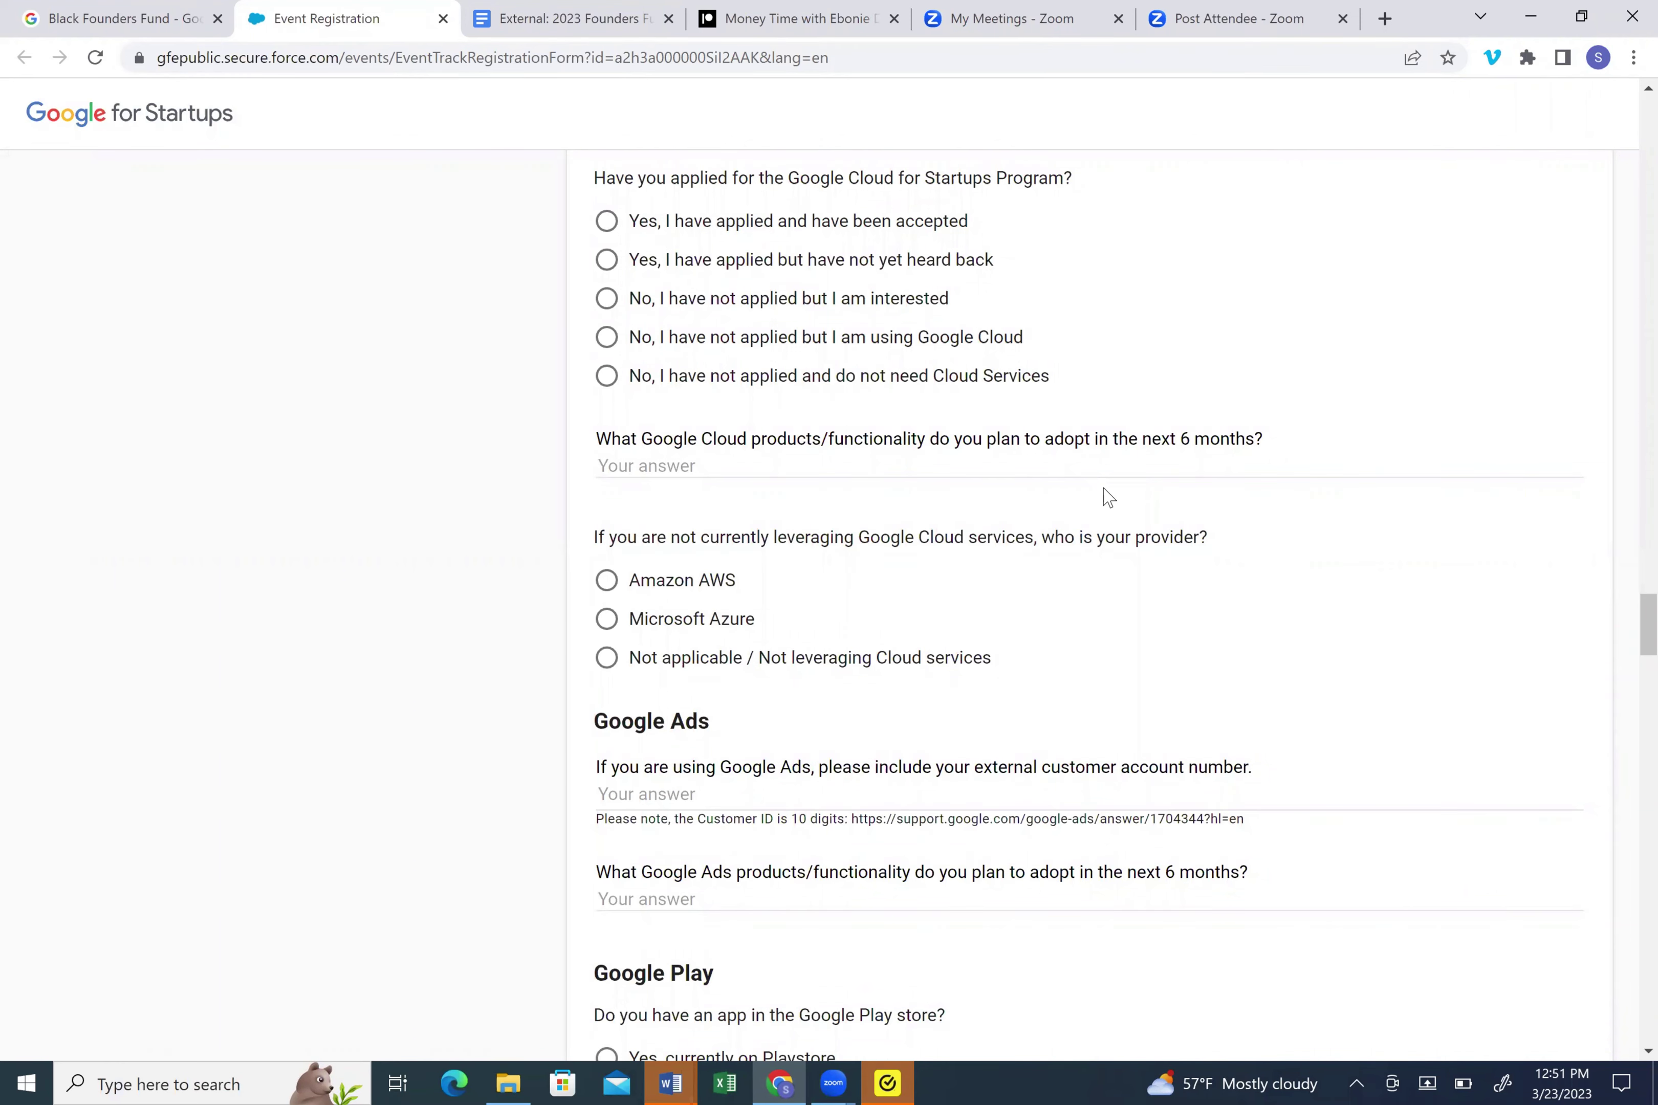
scroll(1108, 497, "down", 2)
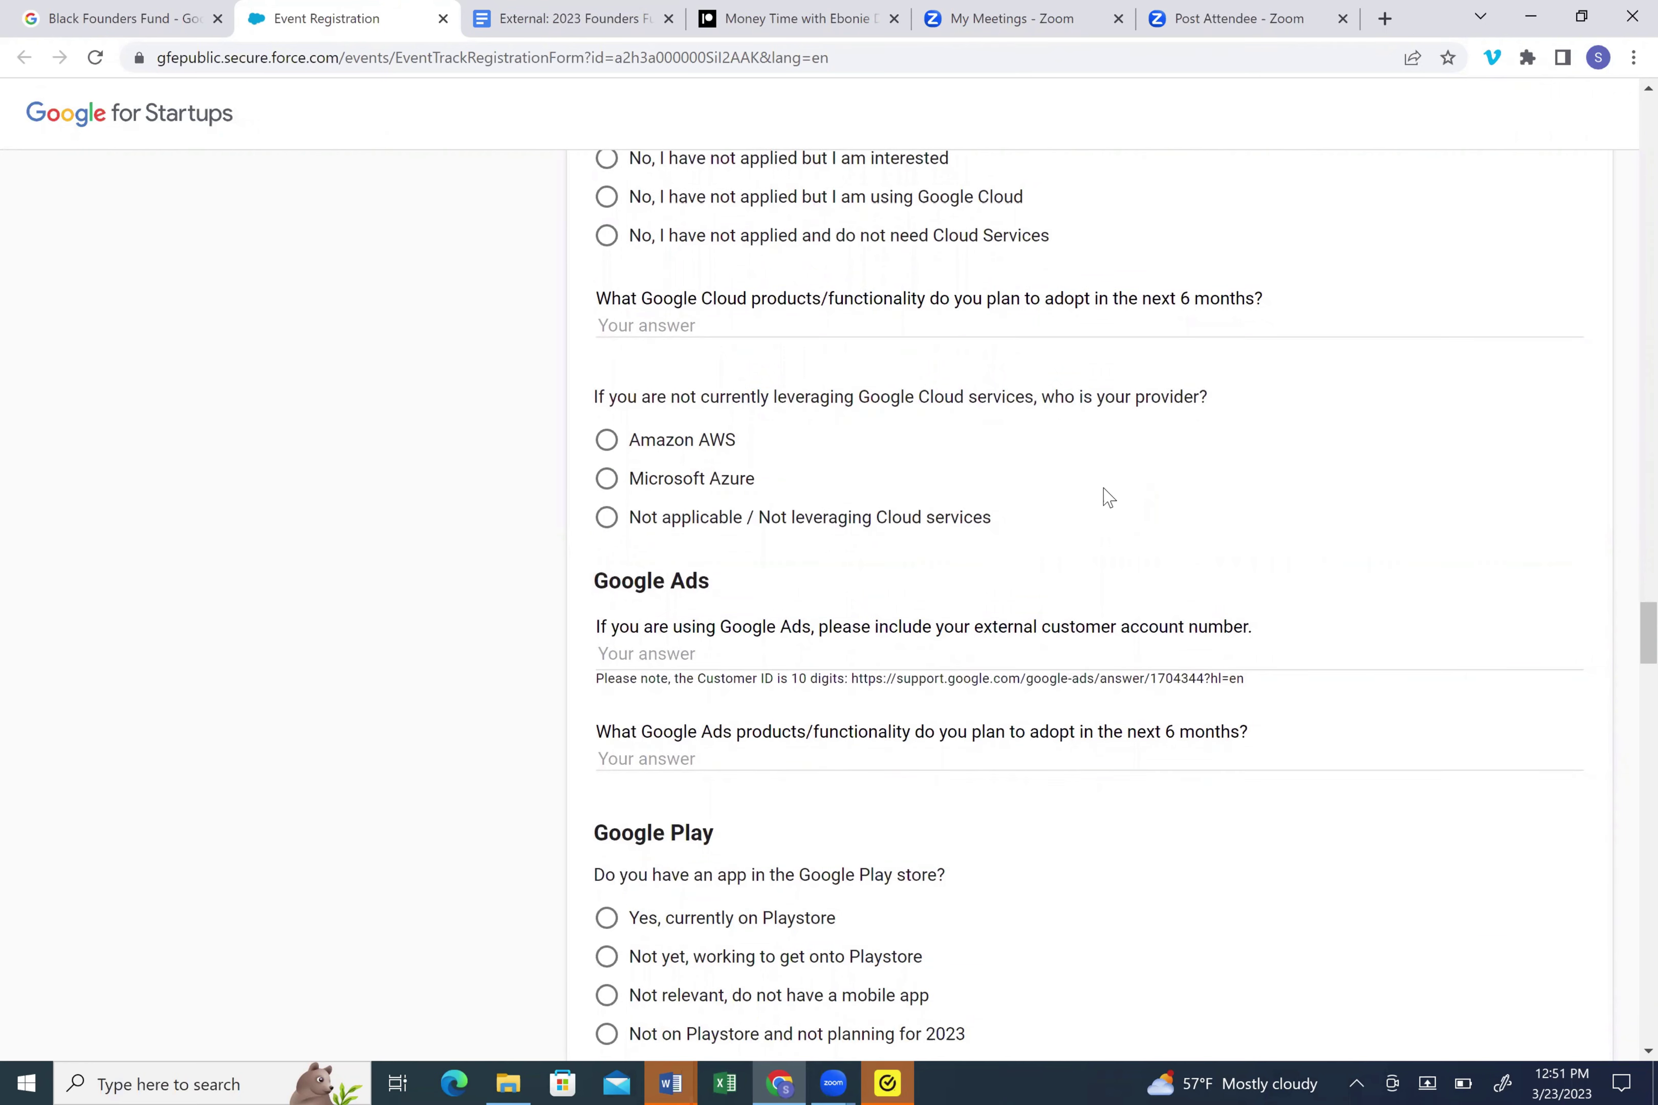
scroll(1108, 497, "down", 3)
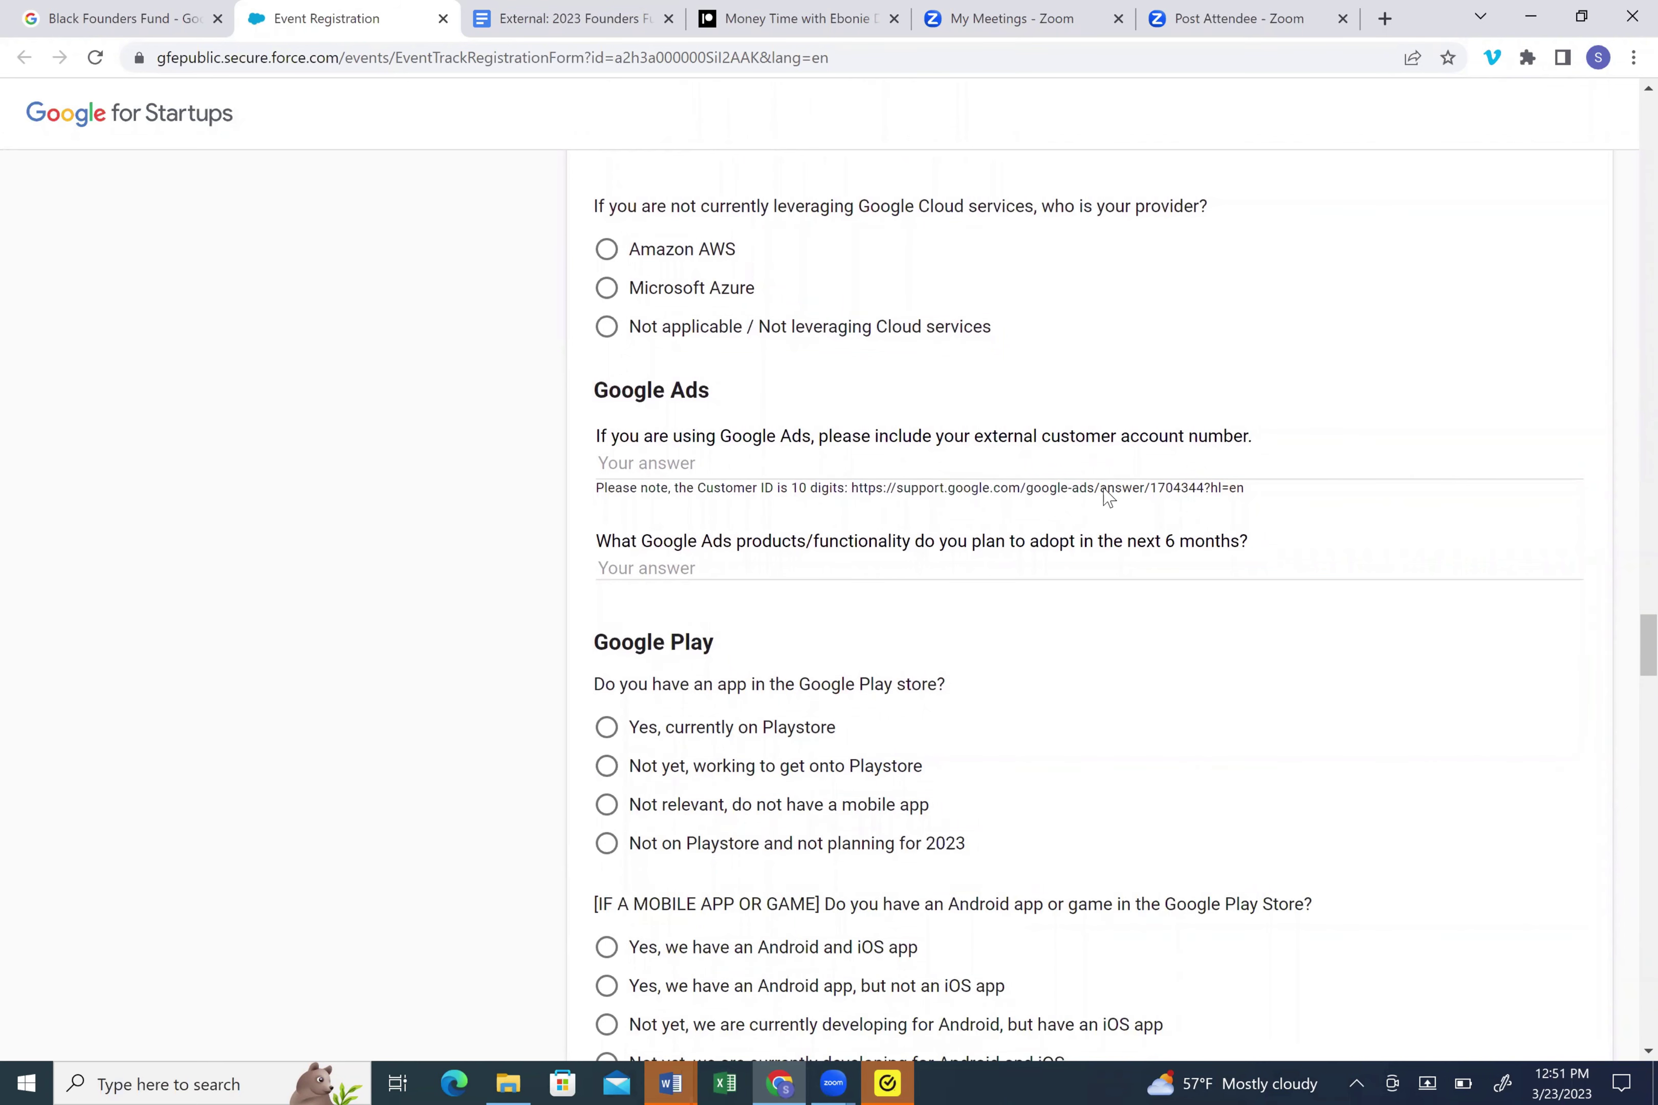
scroll(1108, 497, "down", 2)
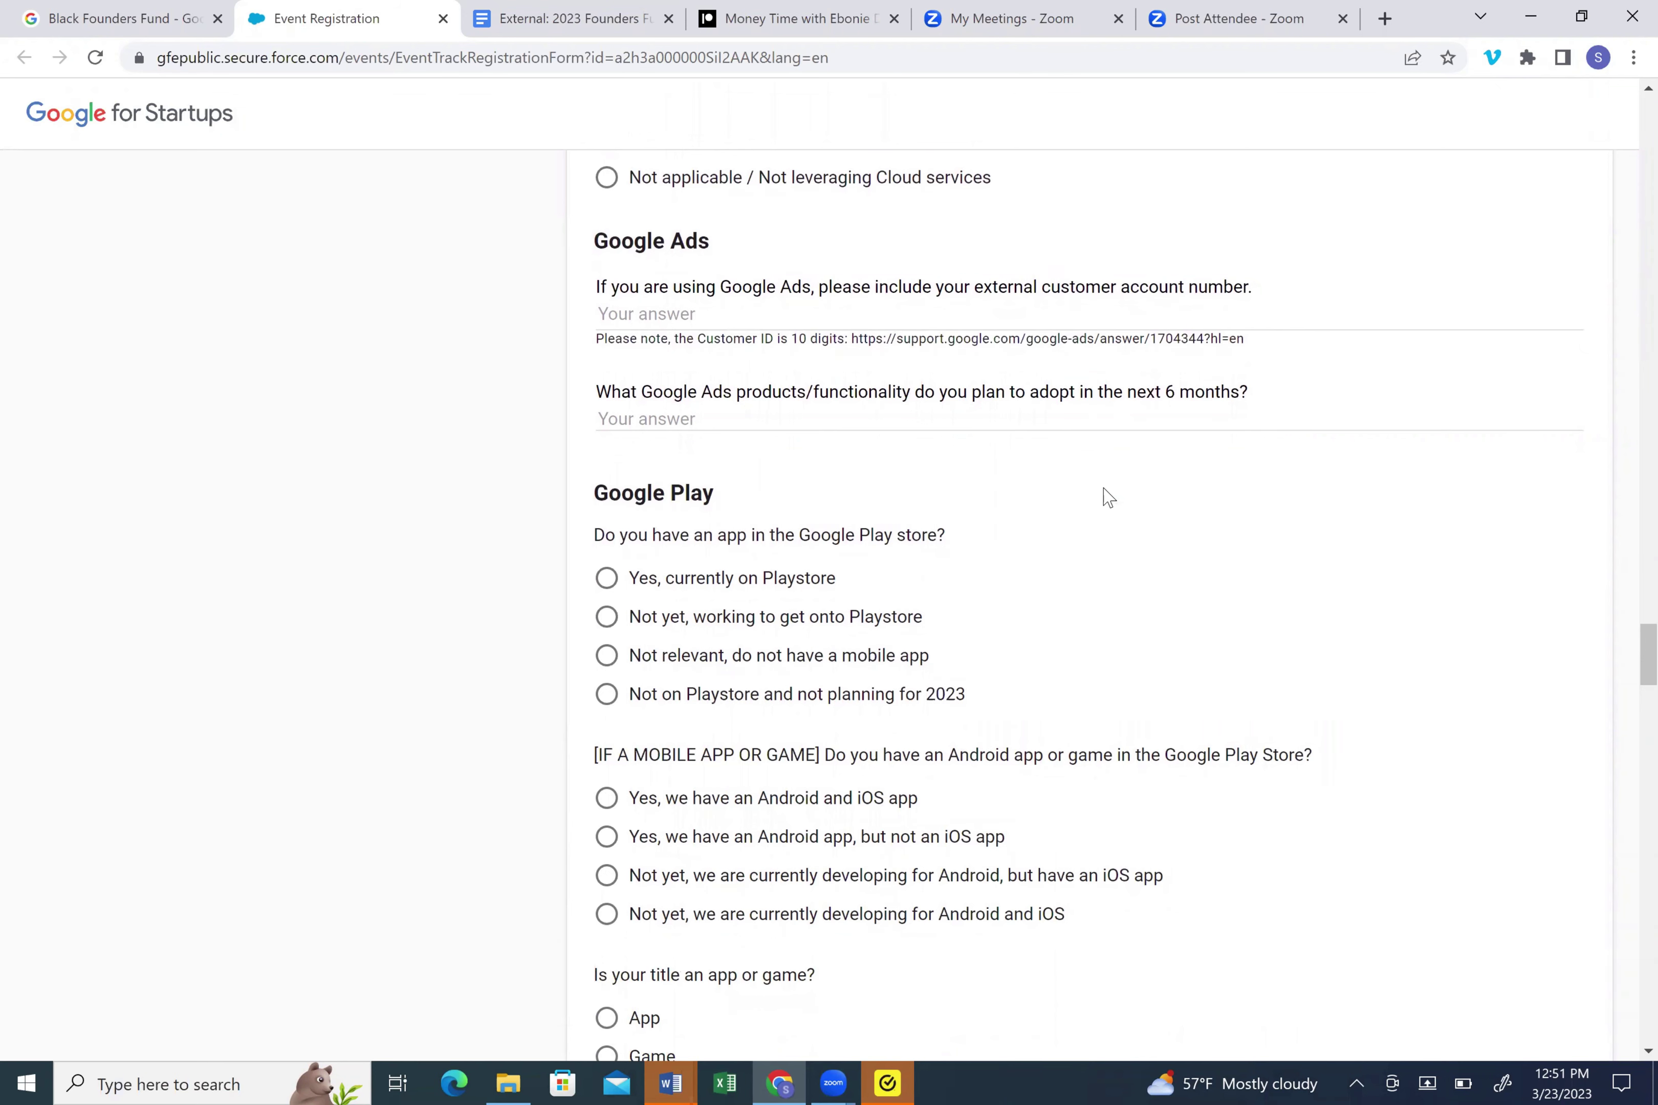
scroll(1108, 497, "down", 2)
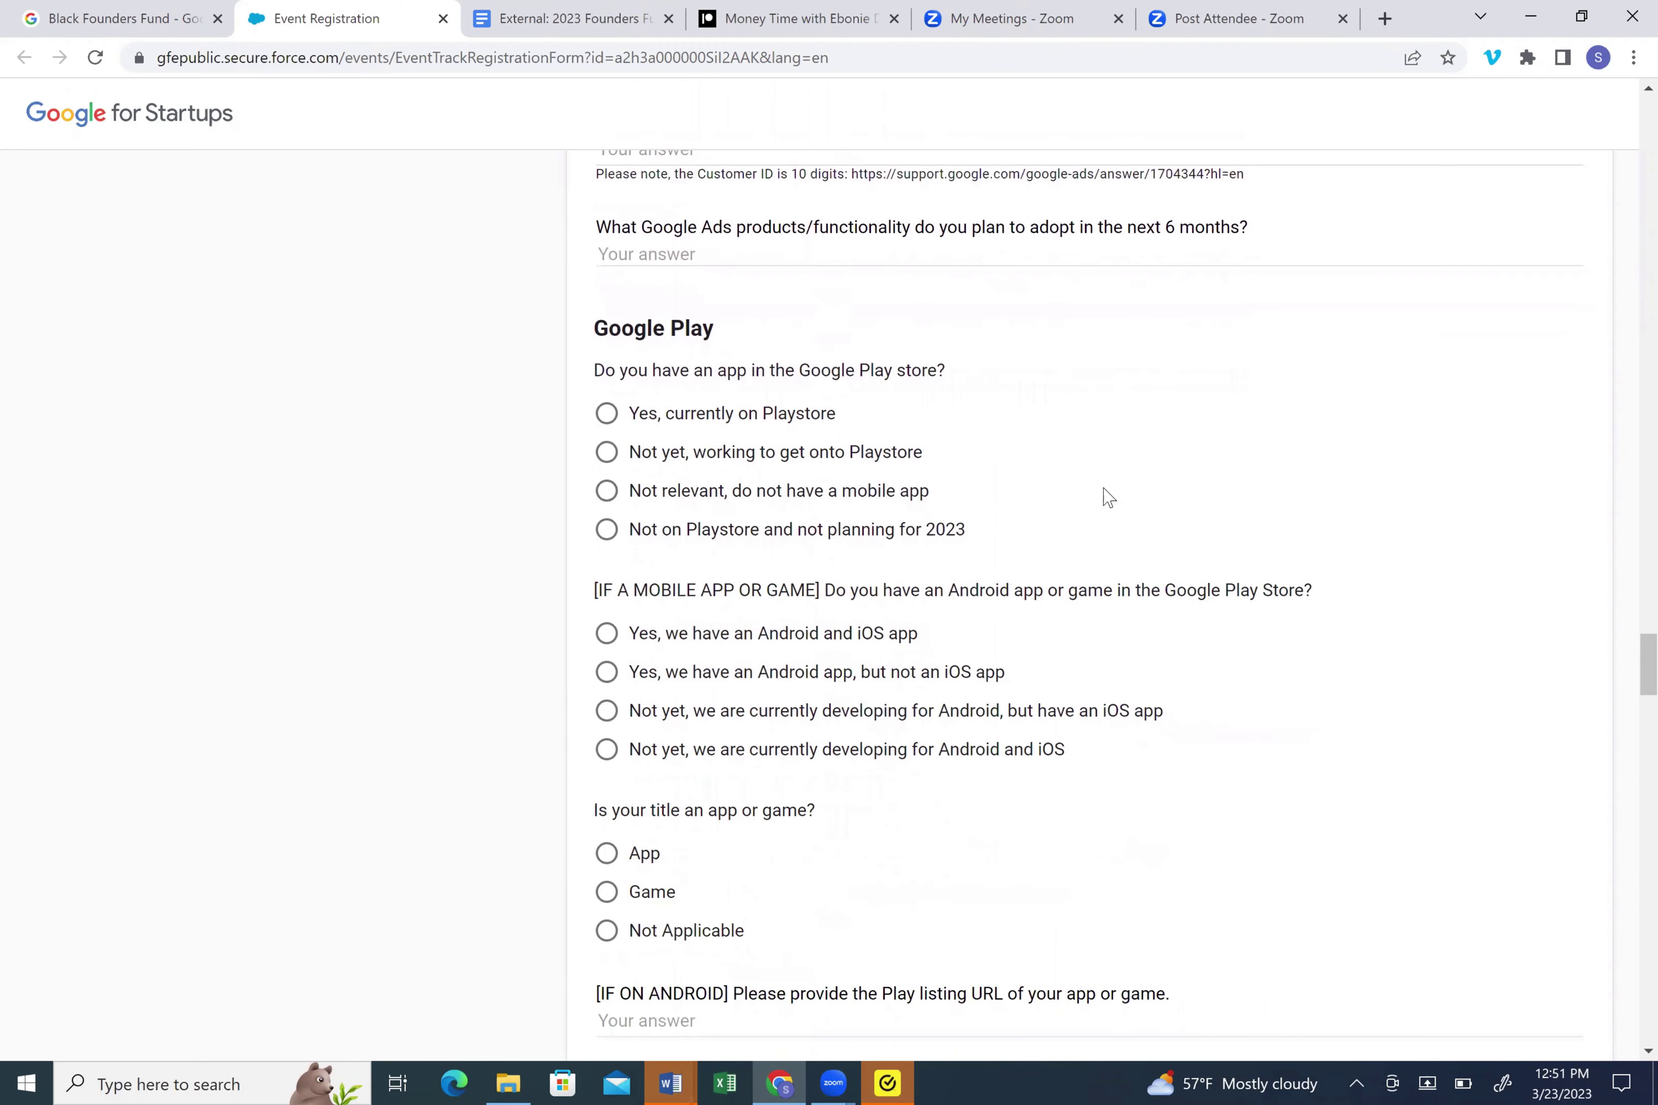
- Scroll past the Google Play app questions to the goals and How Did You Hear sections
scroll(1108, 497, "down", 10)
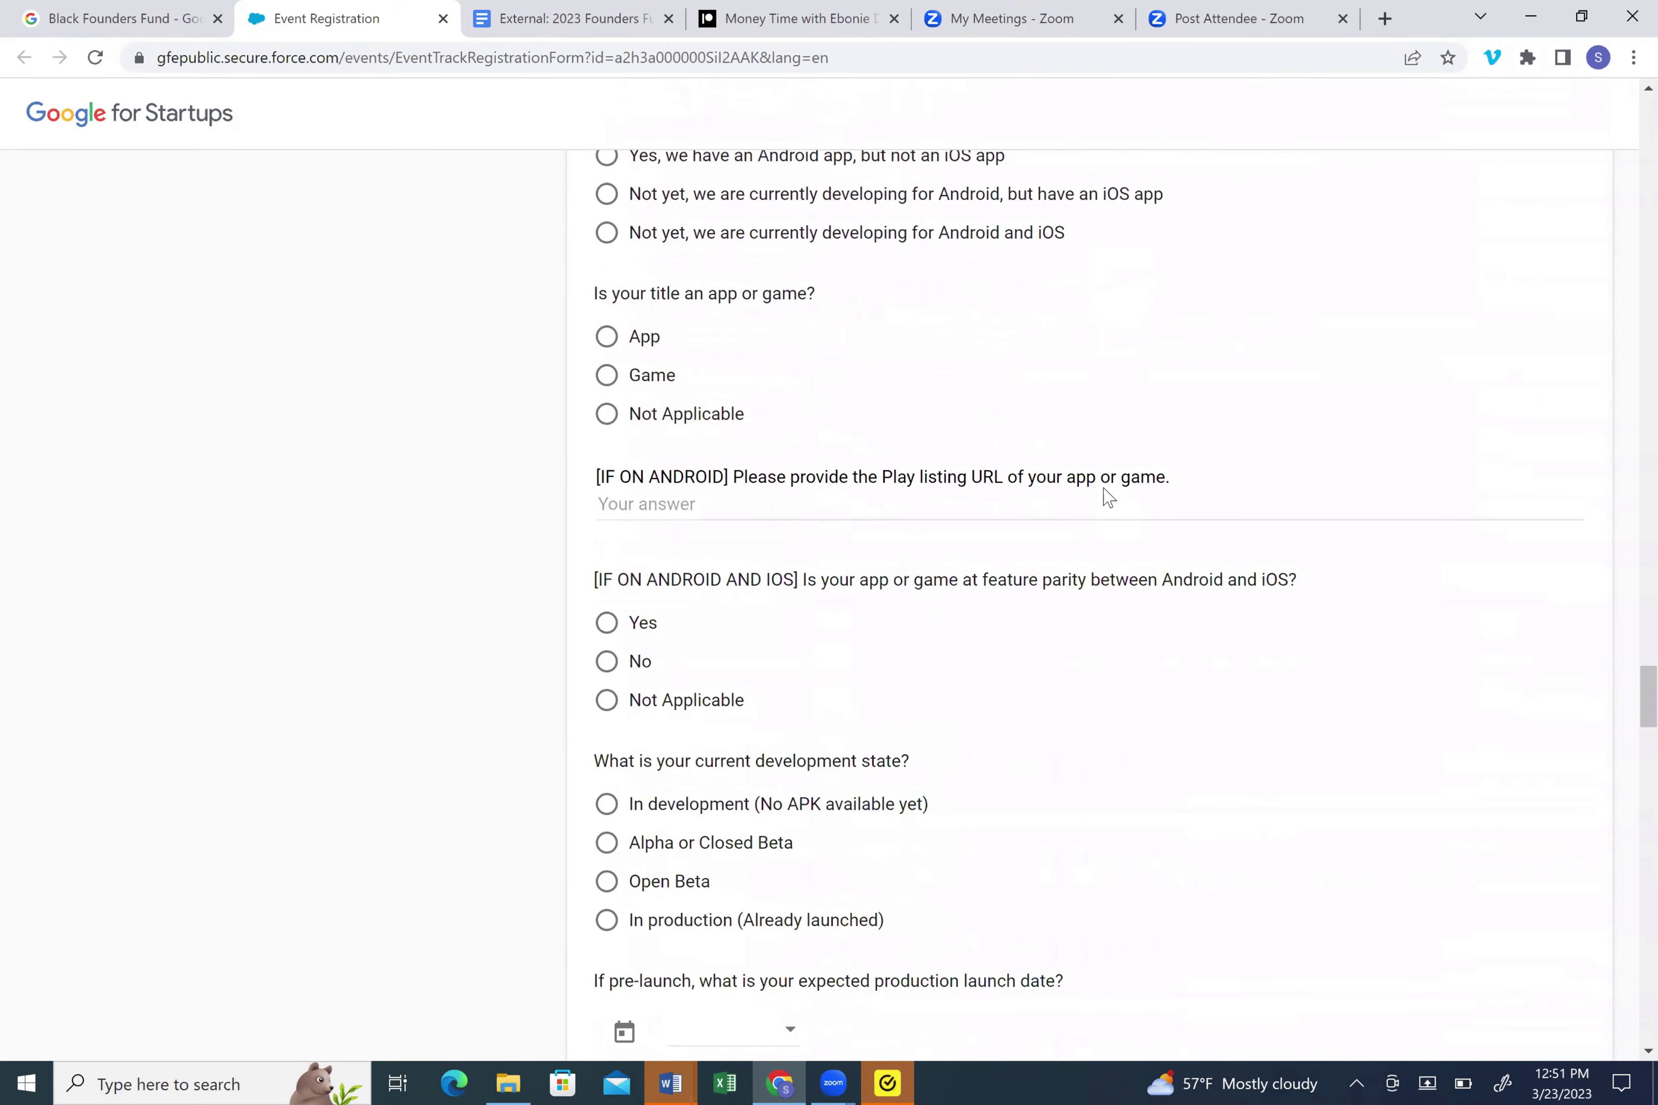
scroll(1108, 497, "down", 10)
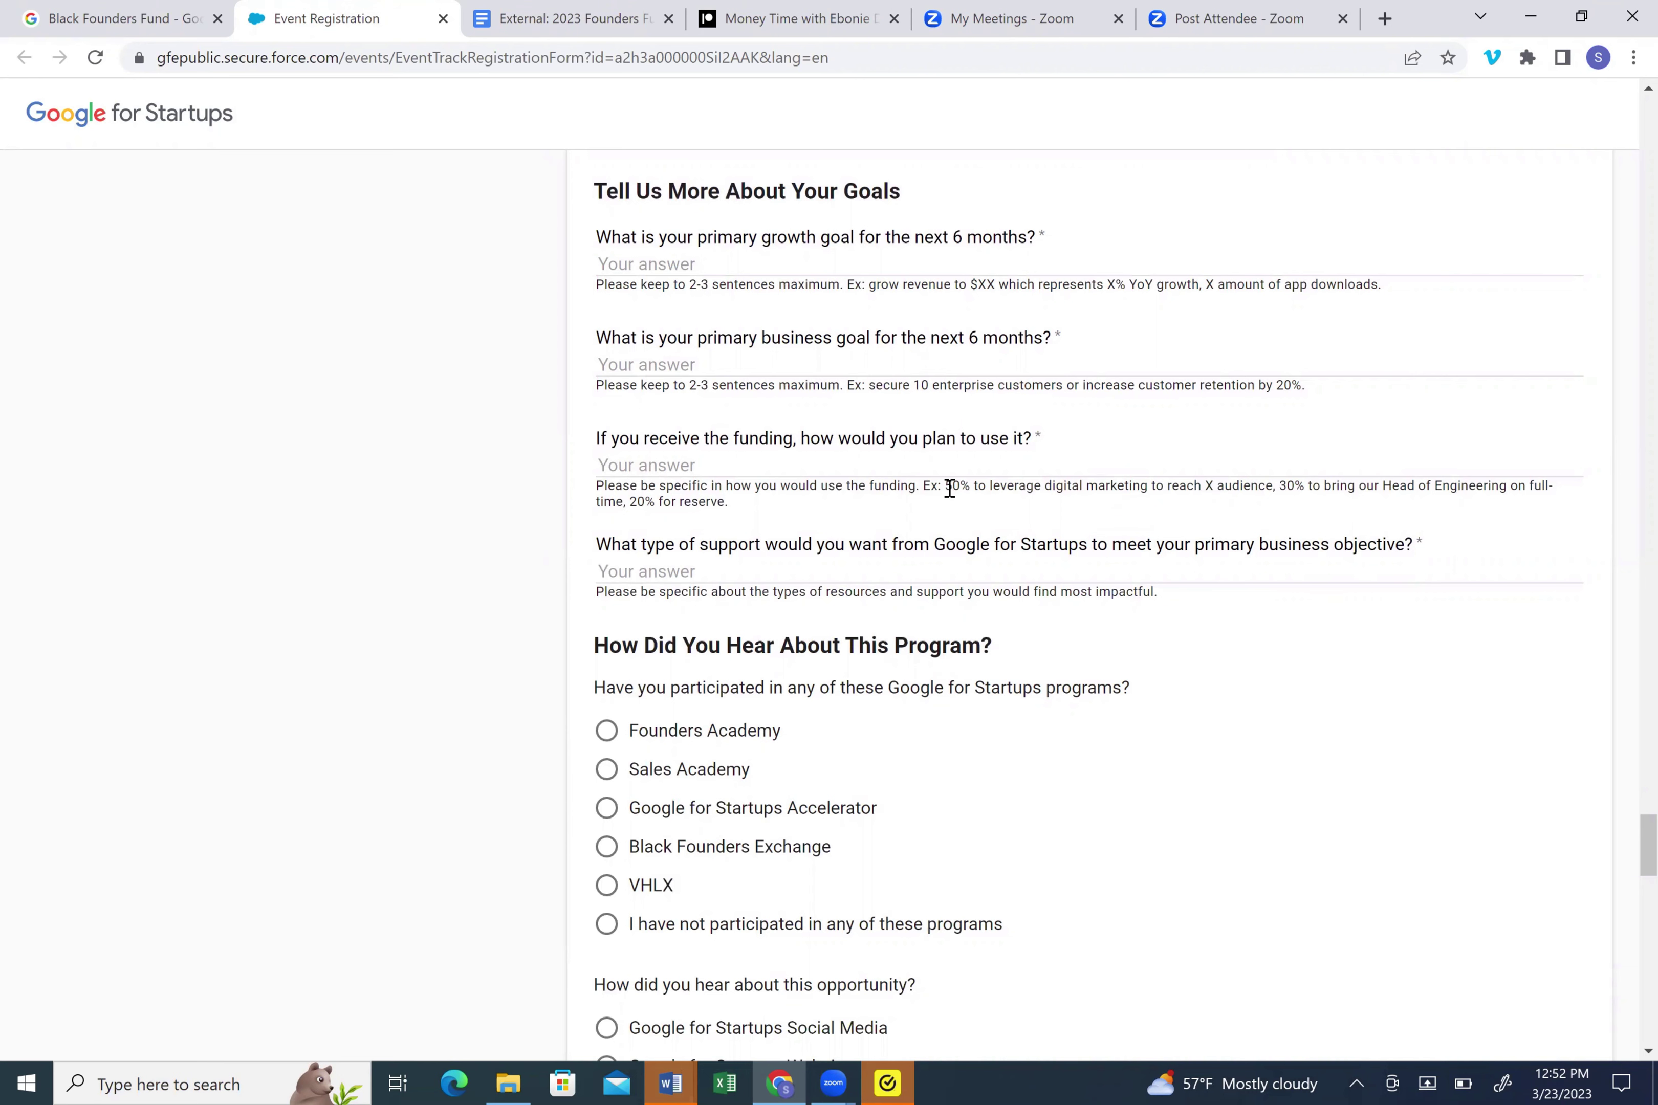
- Highlight the funding-use example hint, then move down to the referral and inclusive-teams agreement questions
left_click_drag(946, 487, 1250, 503)
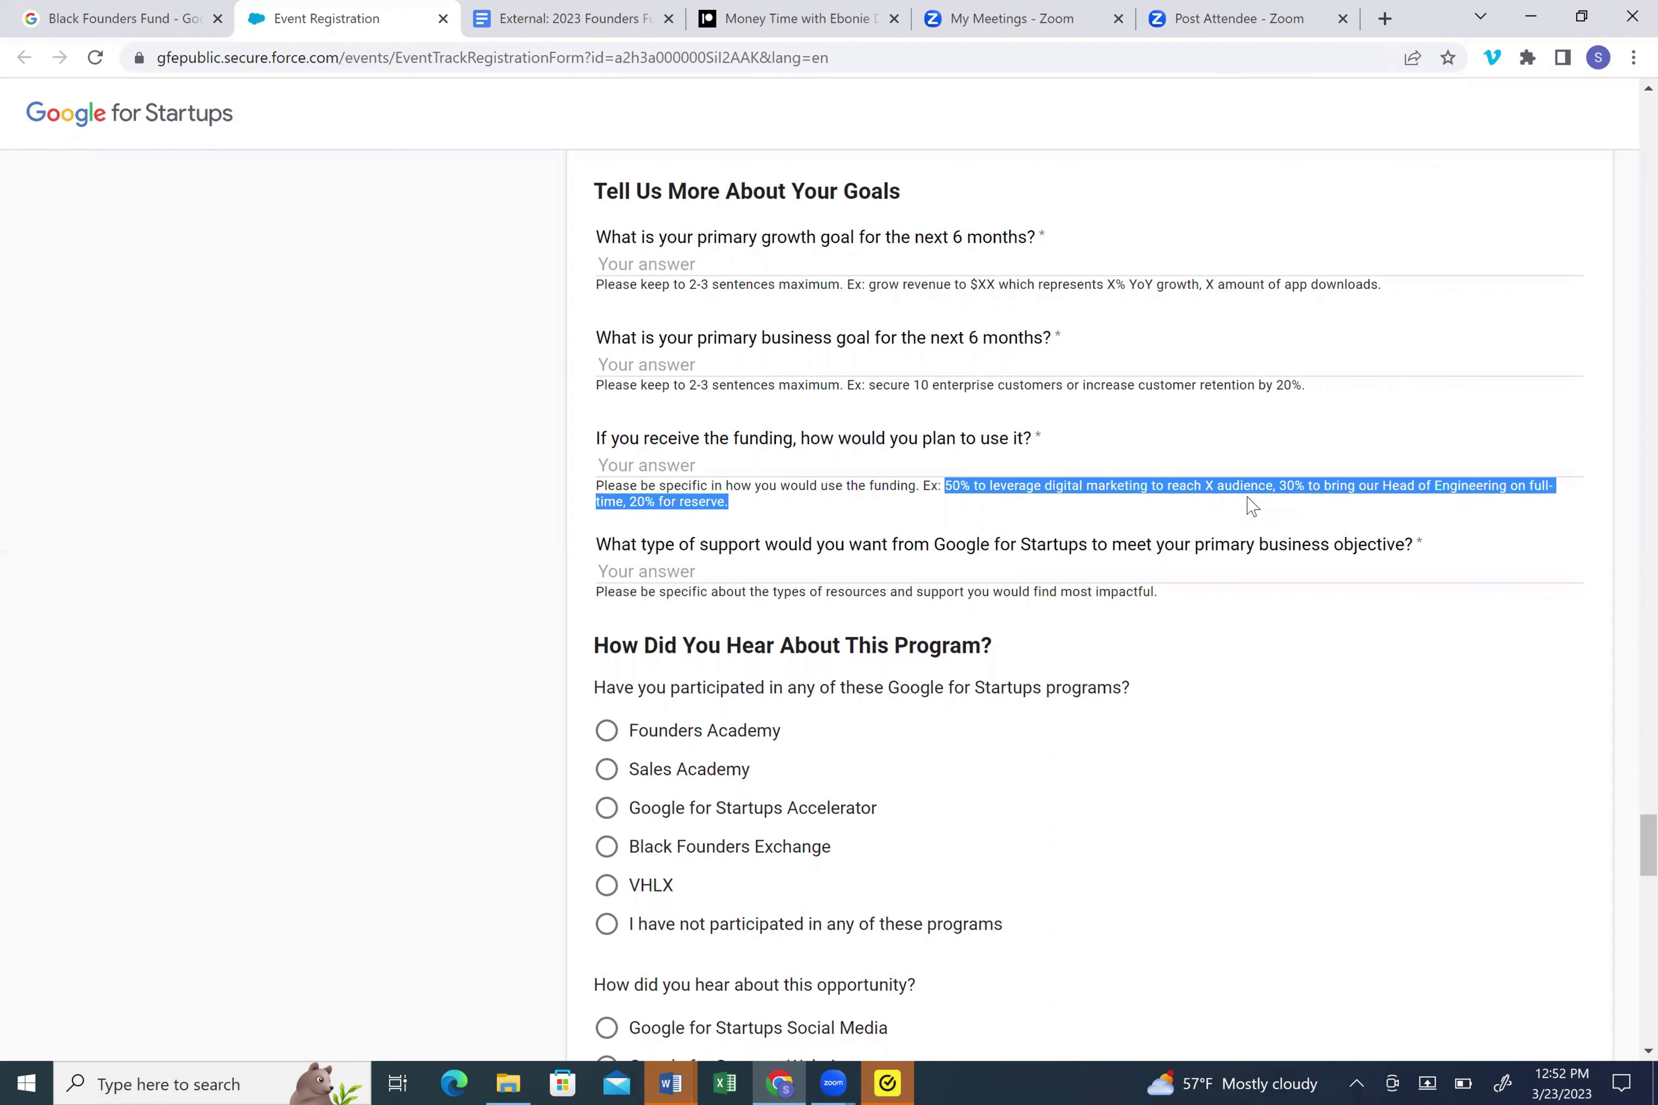
left_click(1252, 505)
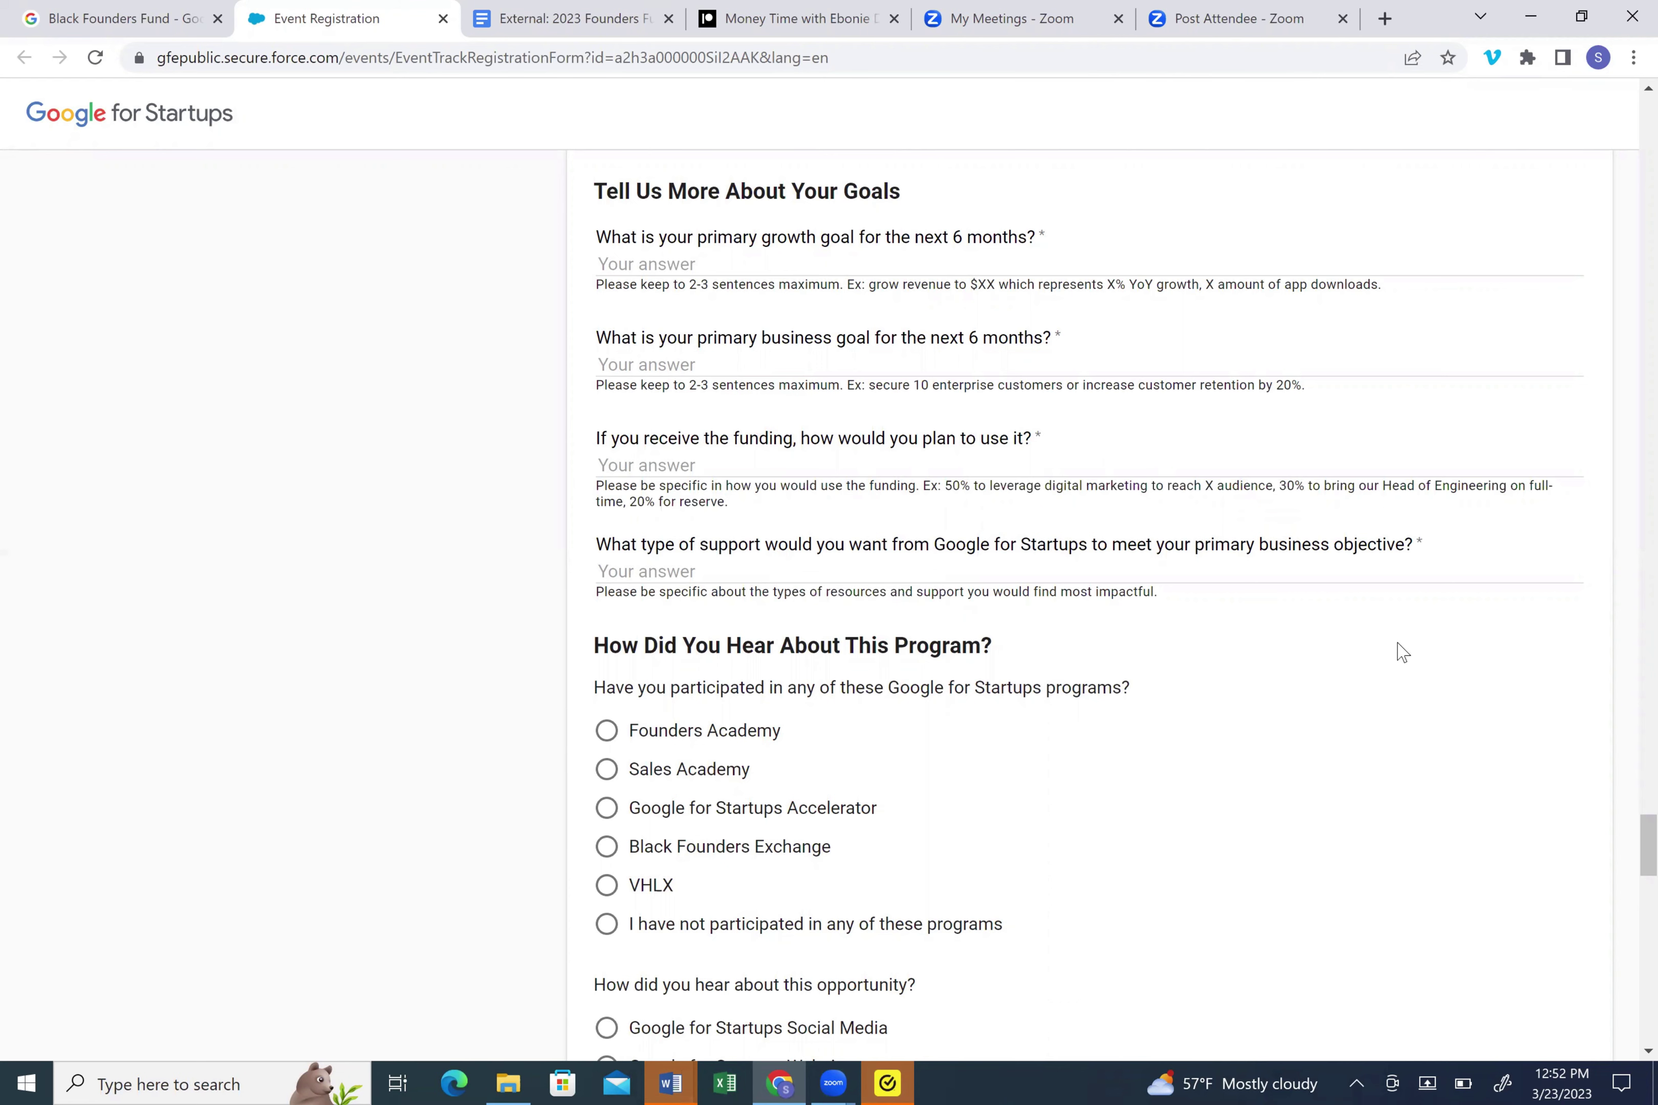
scroll(1184, 613, "down", 7)
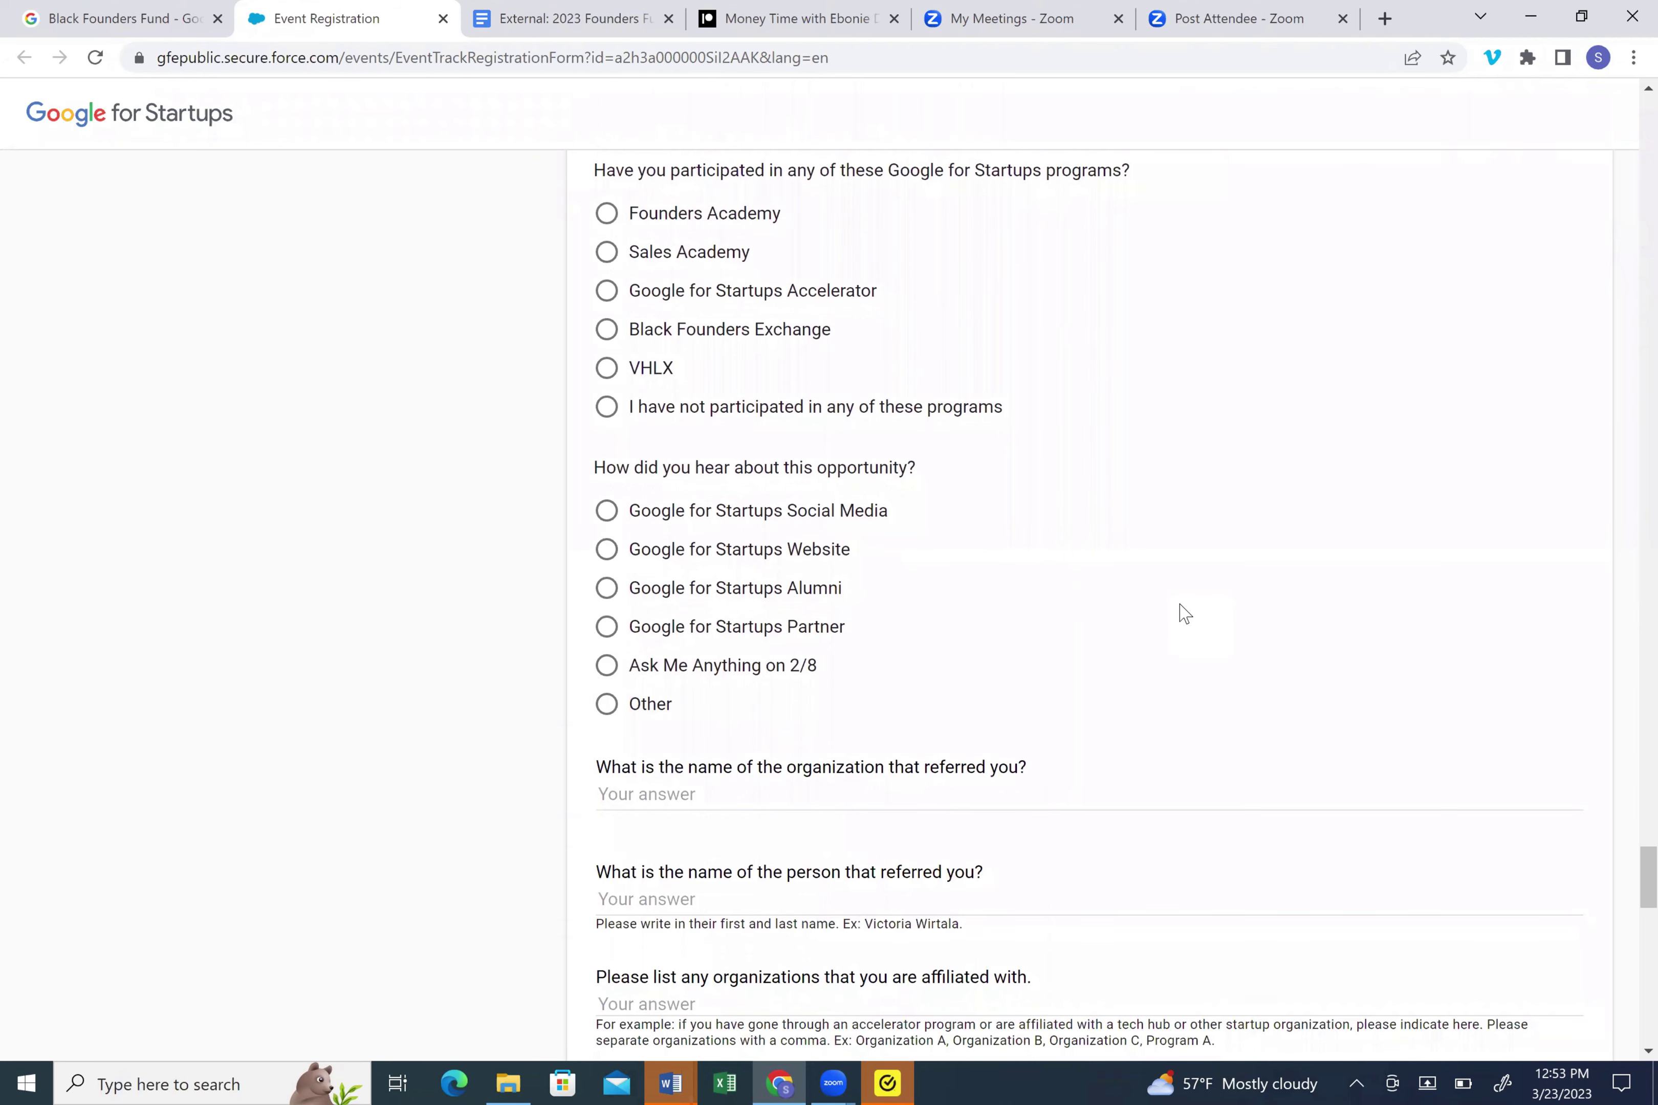
scroll(1184, 613, "down", 1)
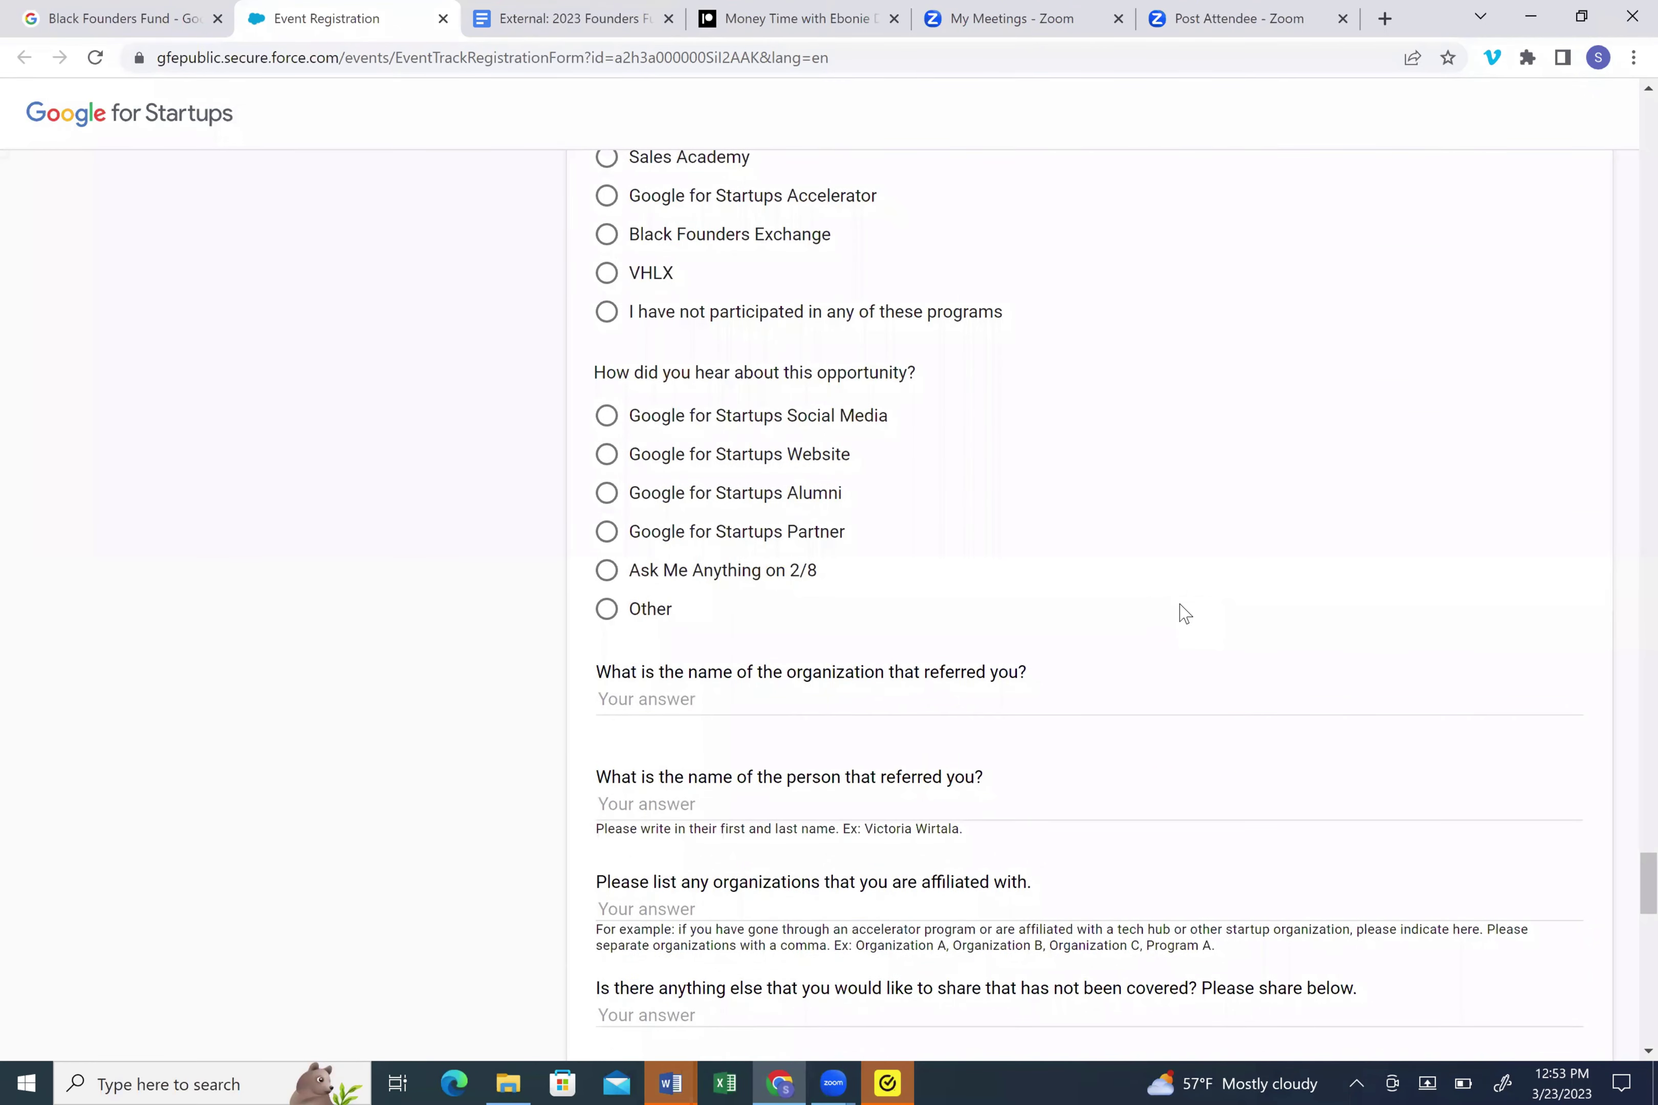
scroll(1184, 613, "down", 5)
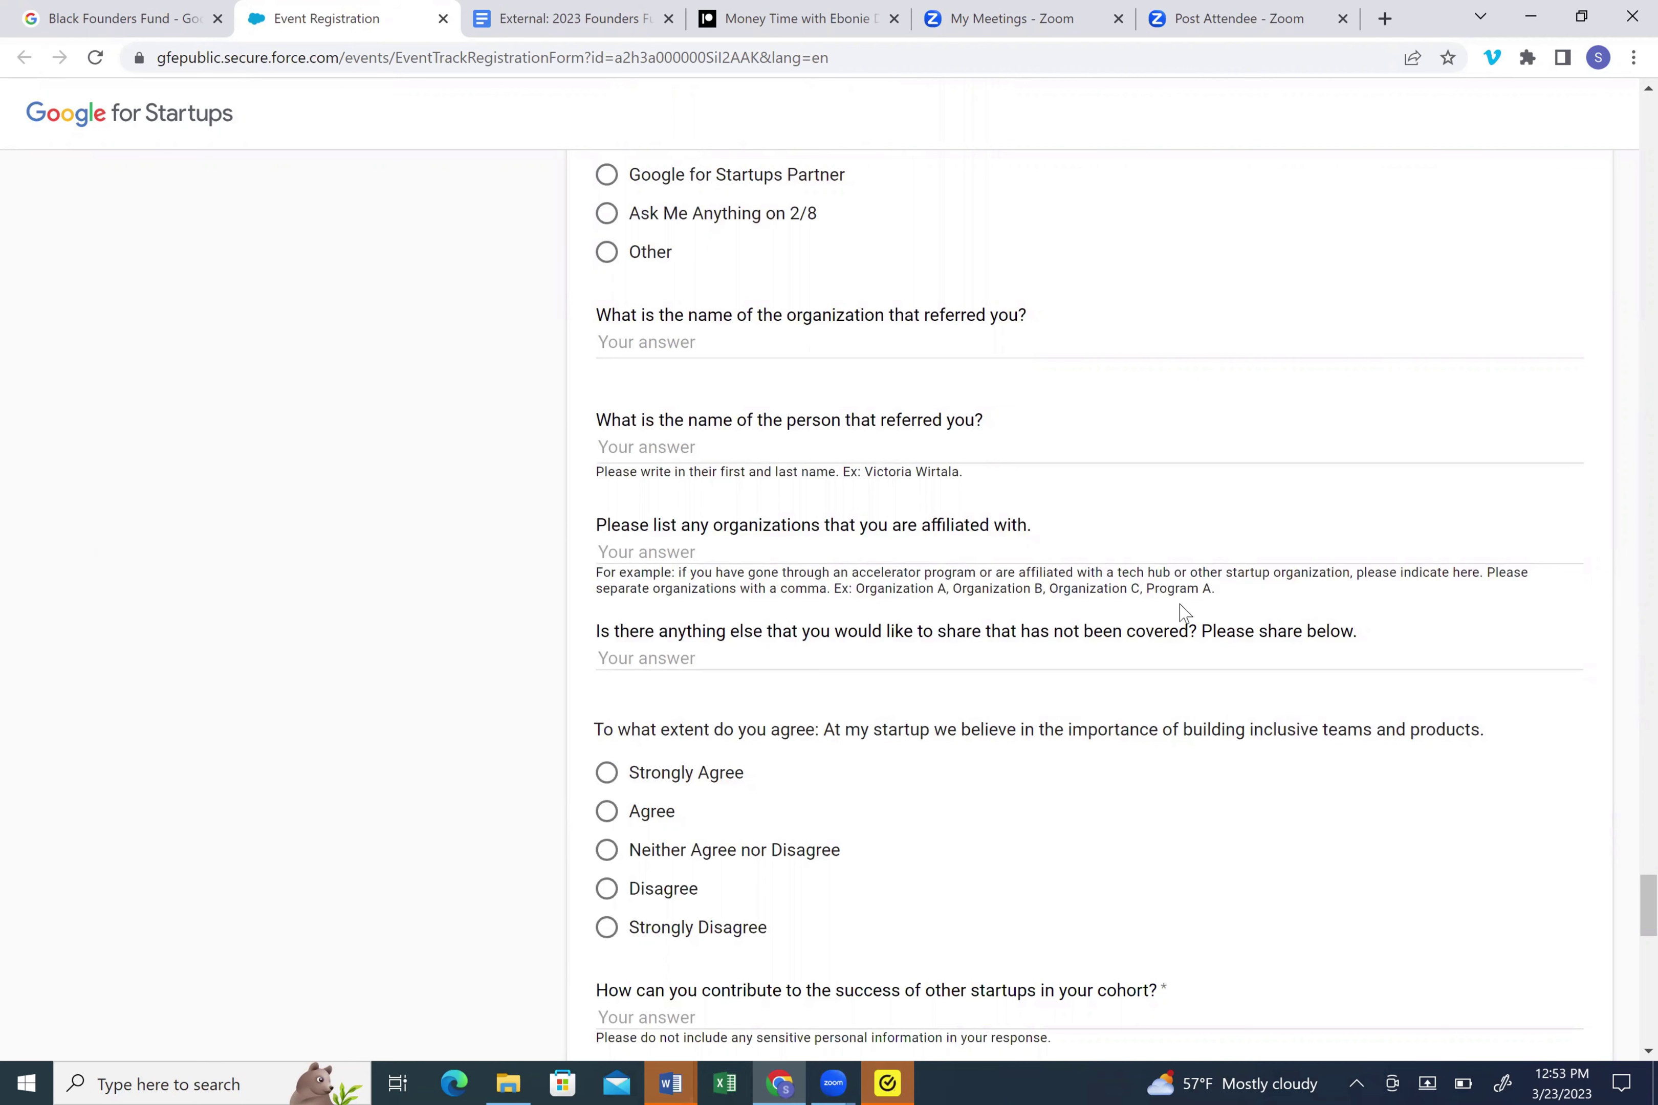
- Scroll through the optional opinion questions to the three consent checkboxes and REGISTER button
scroll(1184, 613, "down", 2)
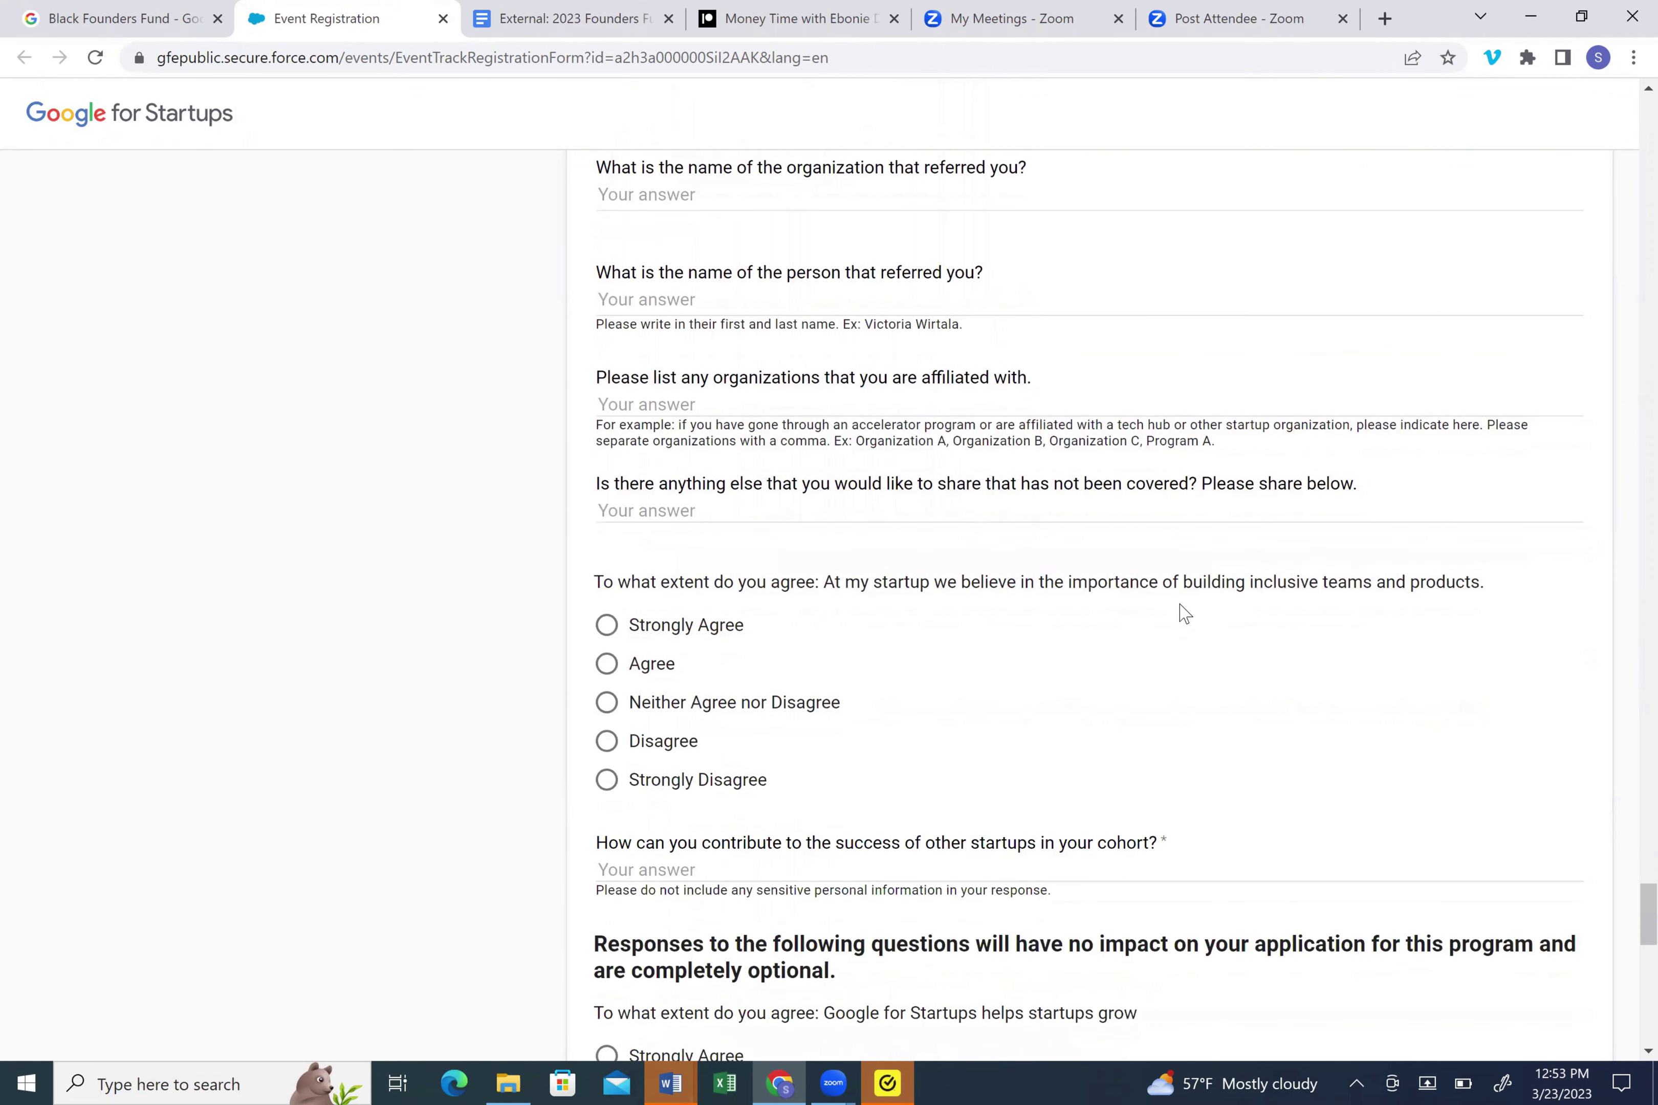
scroll(1184, 613, "down", 2)
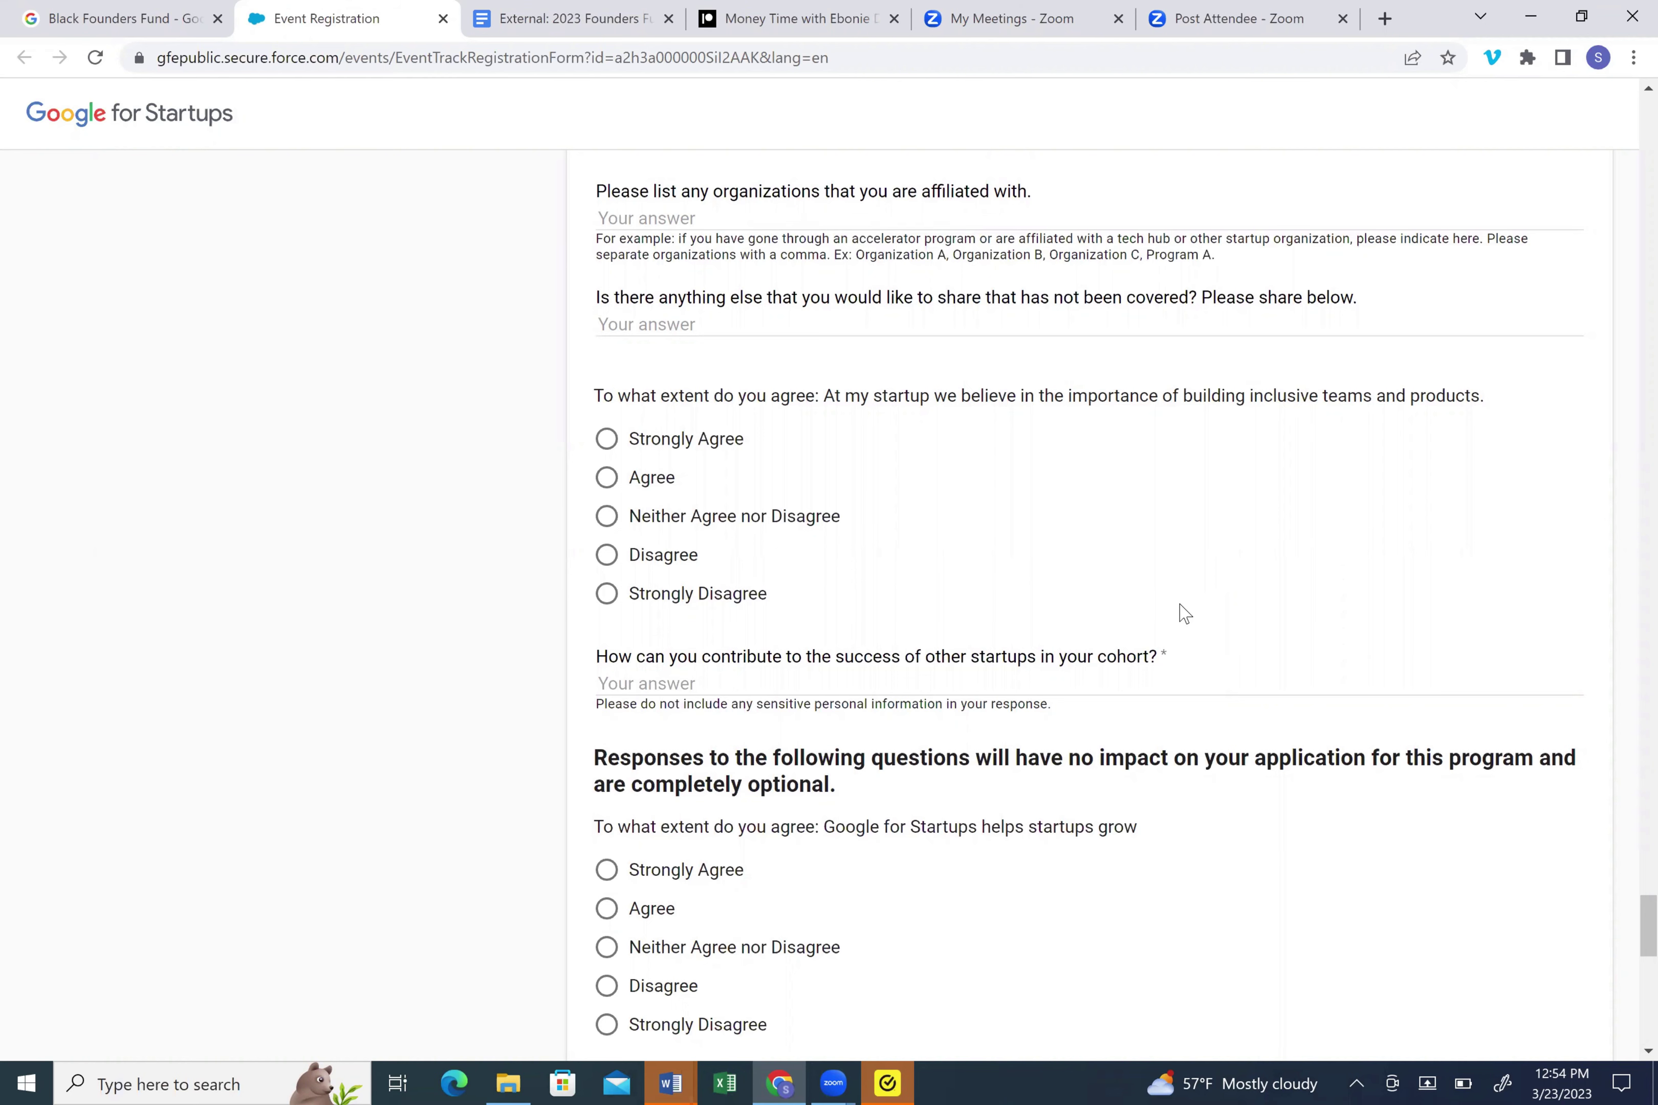
scroll(1184, 613, "down", 7)
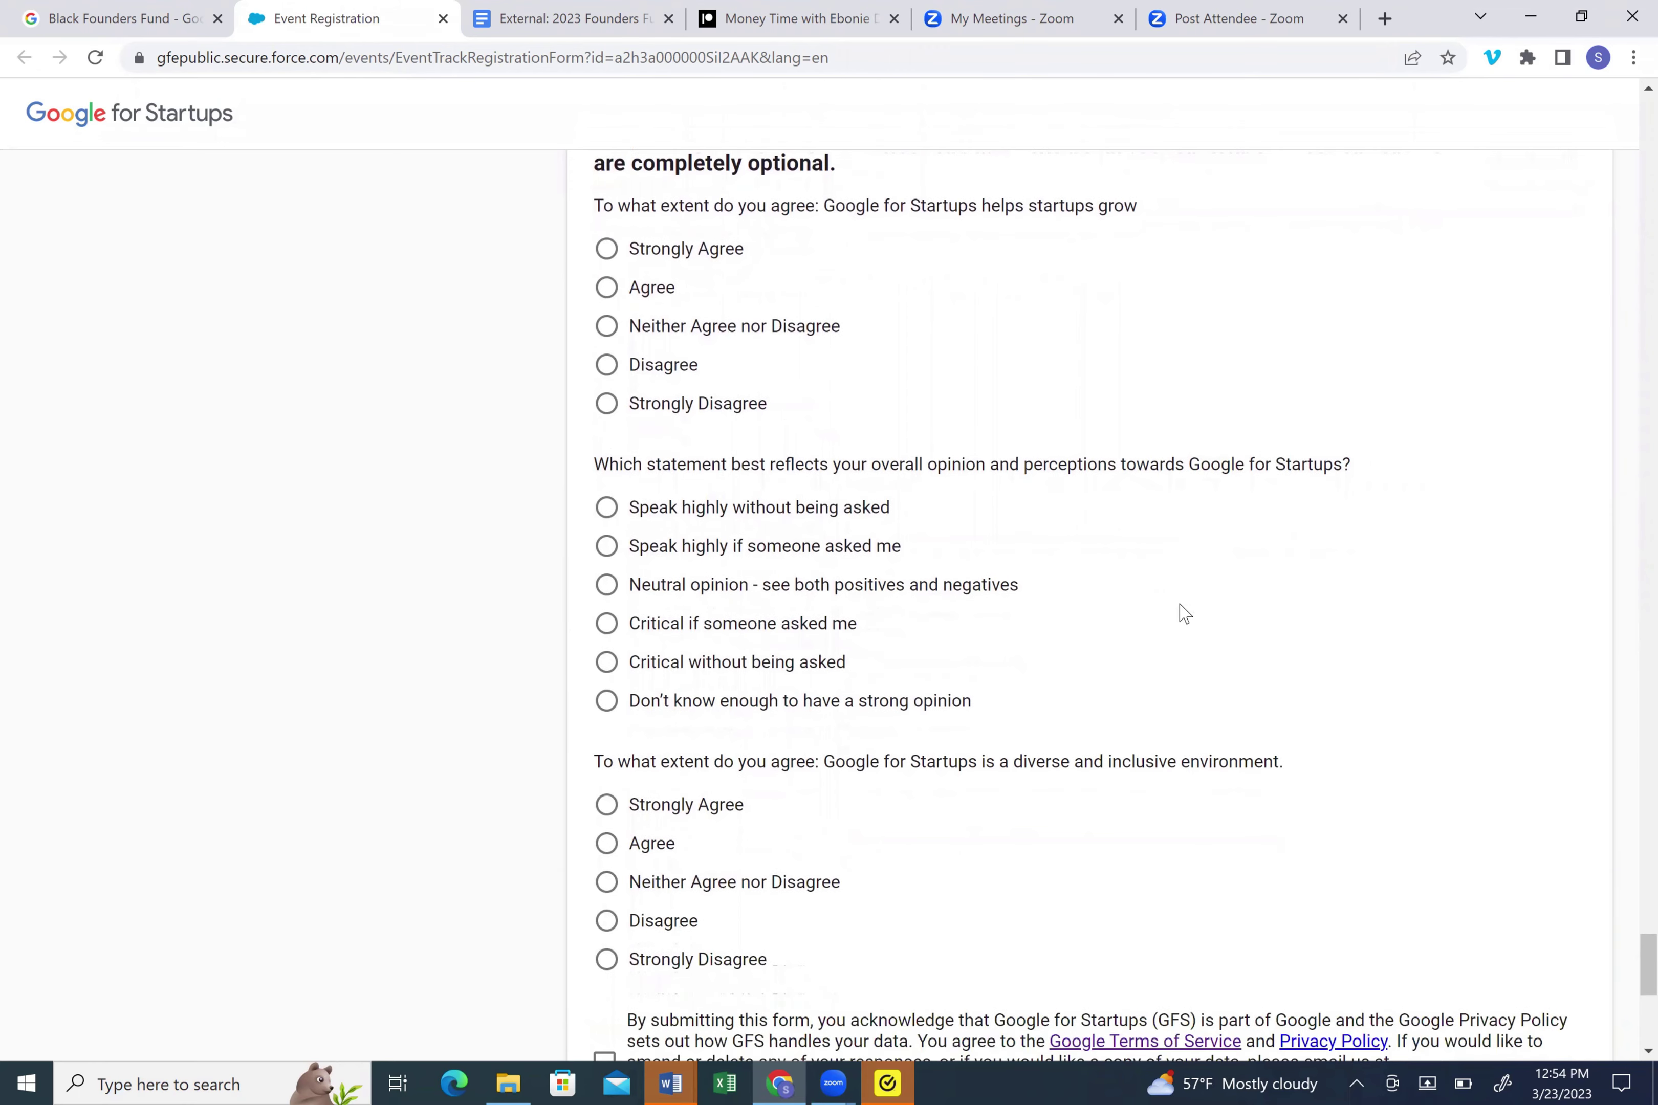
scroll(1184, 613, "down", 1)
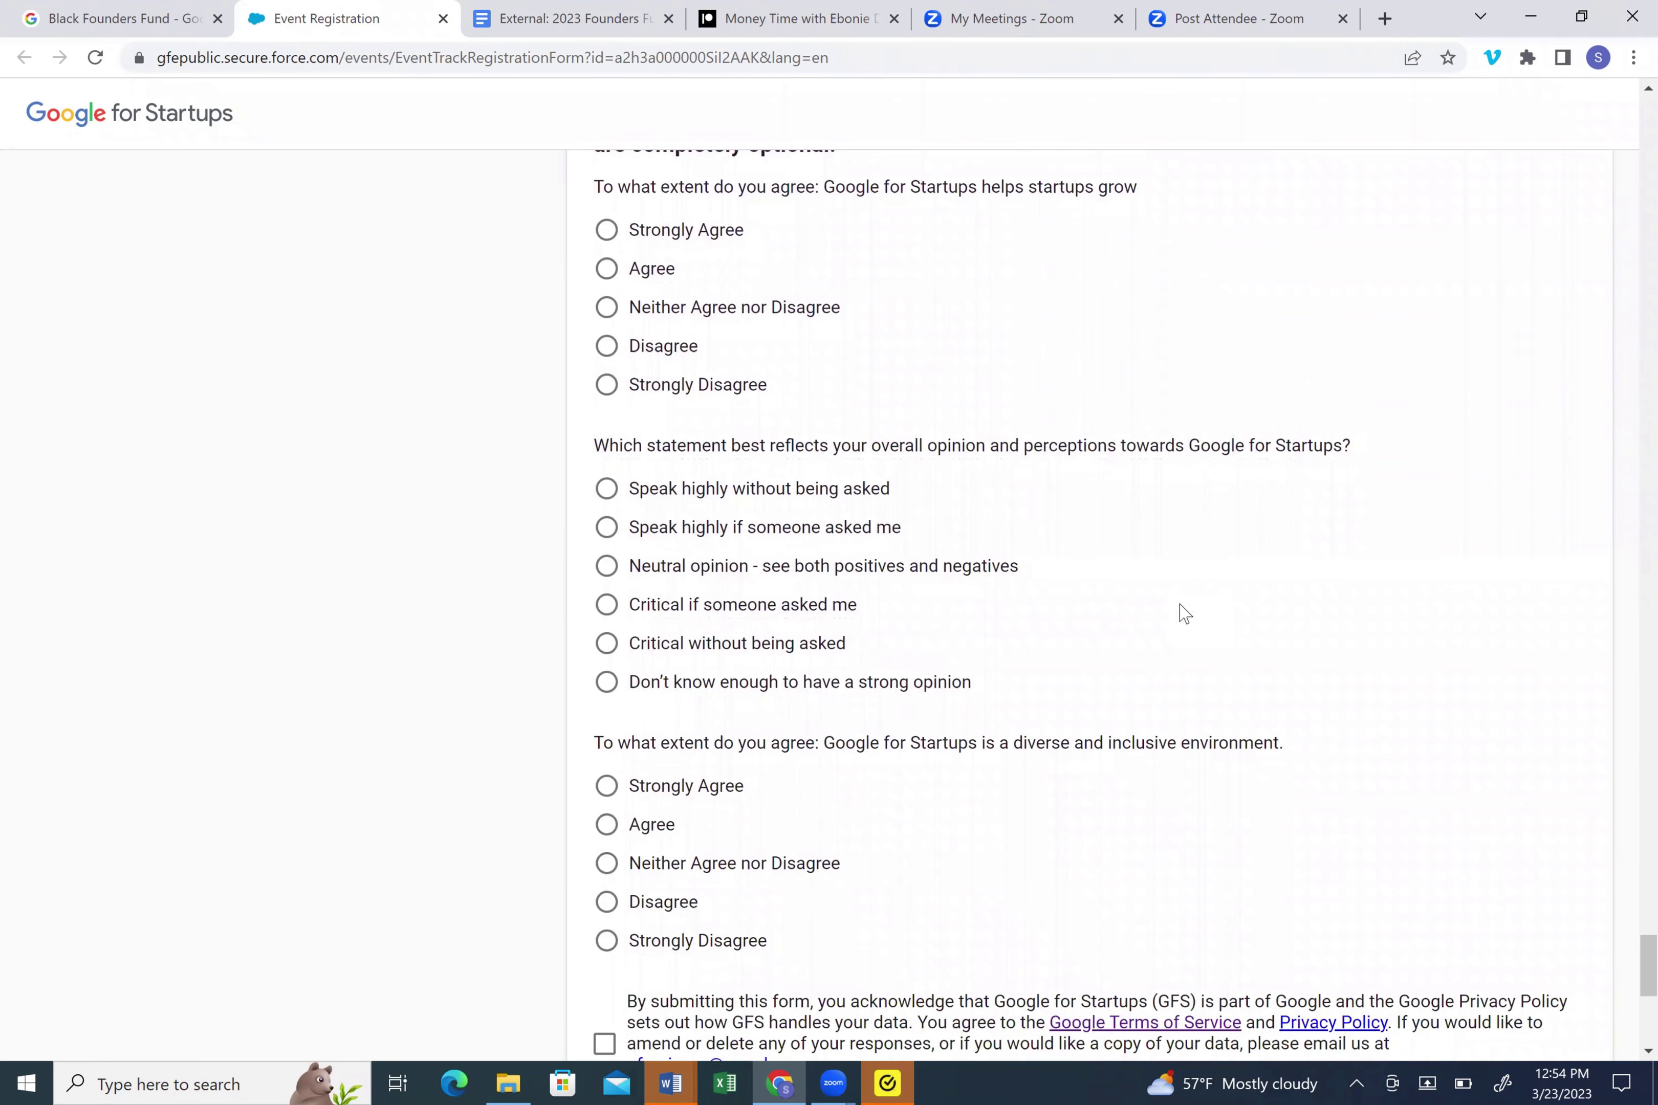
scroll(1184, 613, "down", 1)
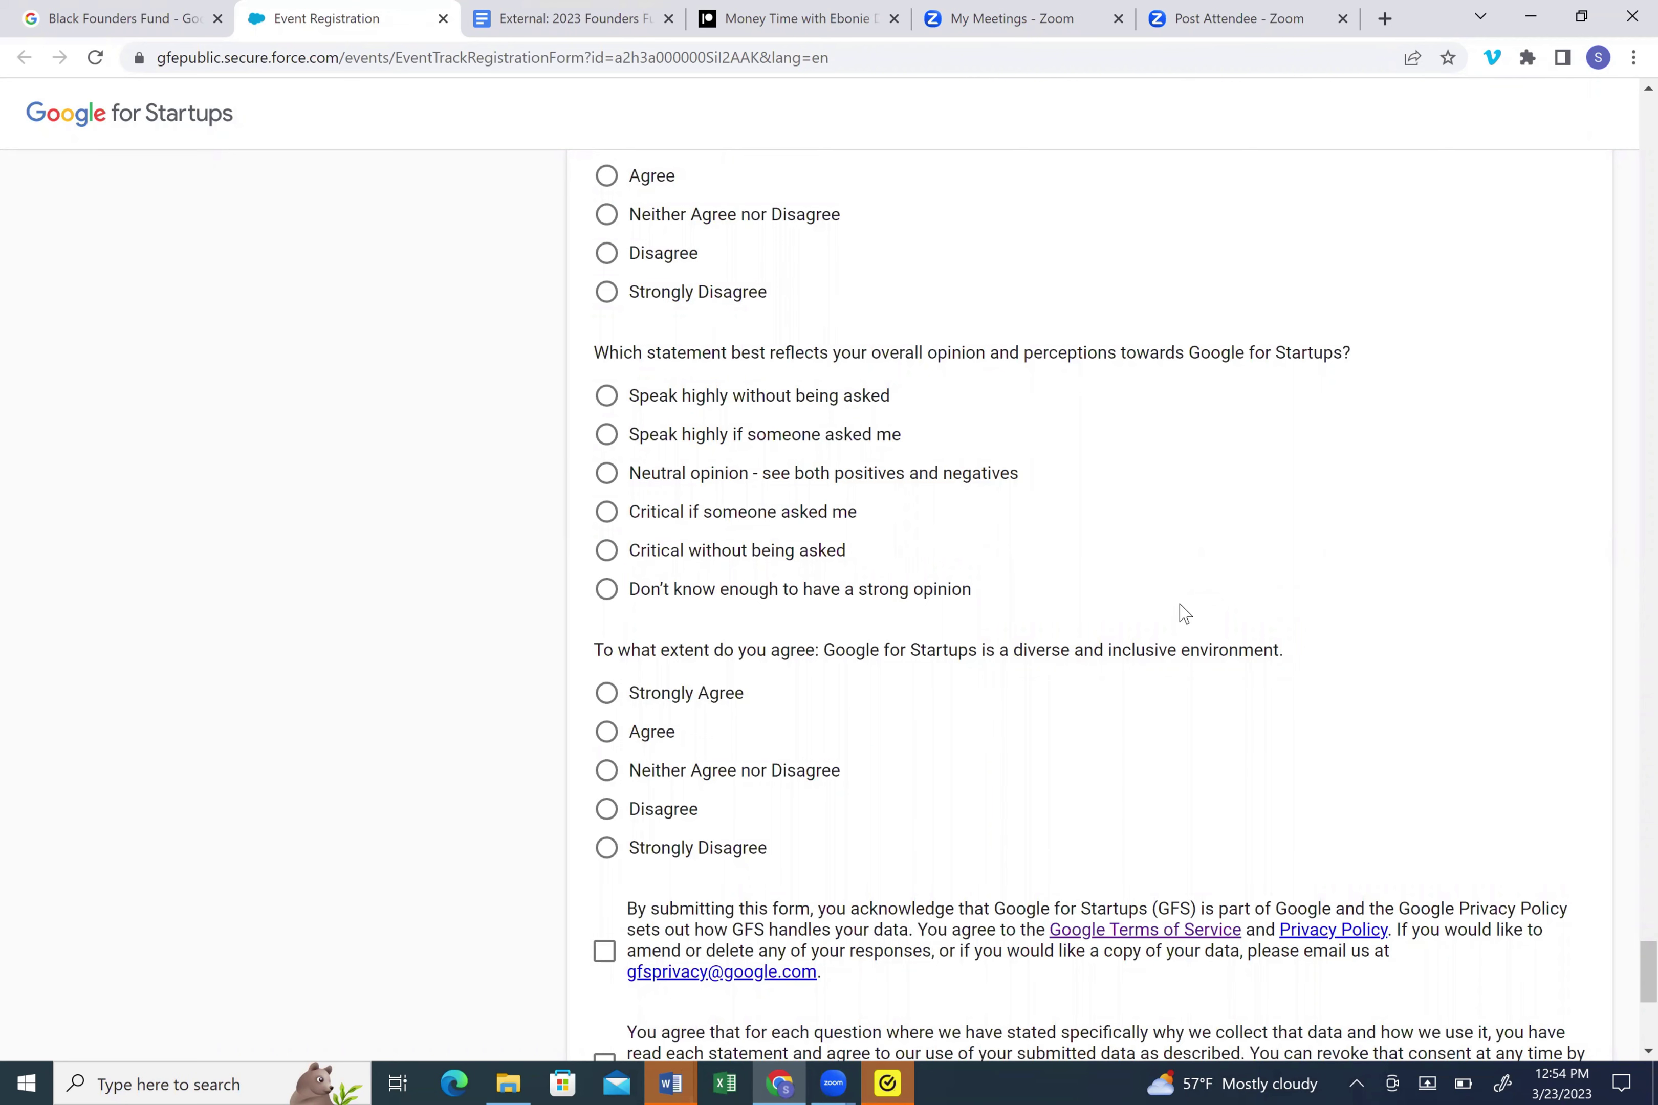
scroll(1184, 613, "down", 1)
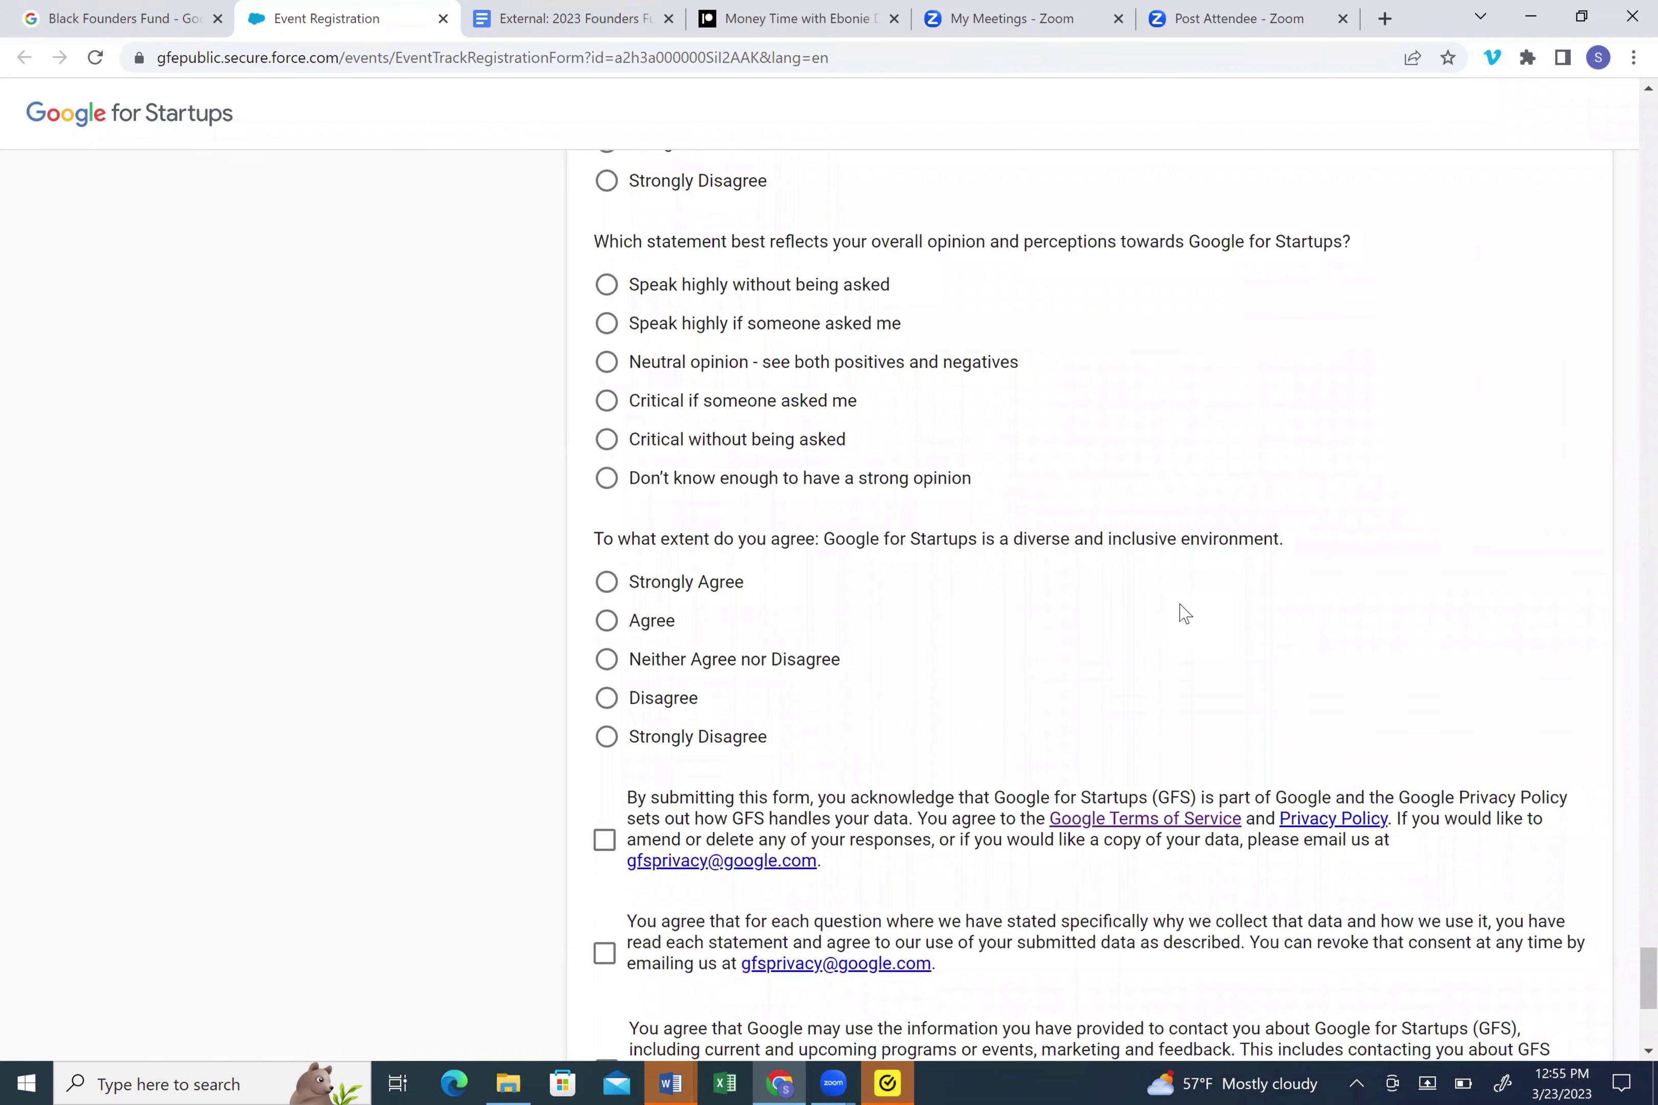
scroll(1184, 613, "down", 4)
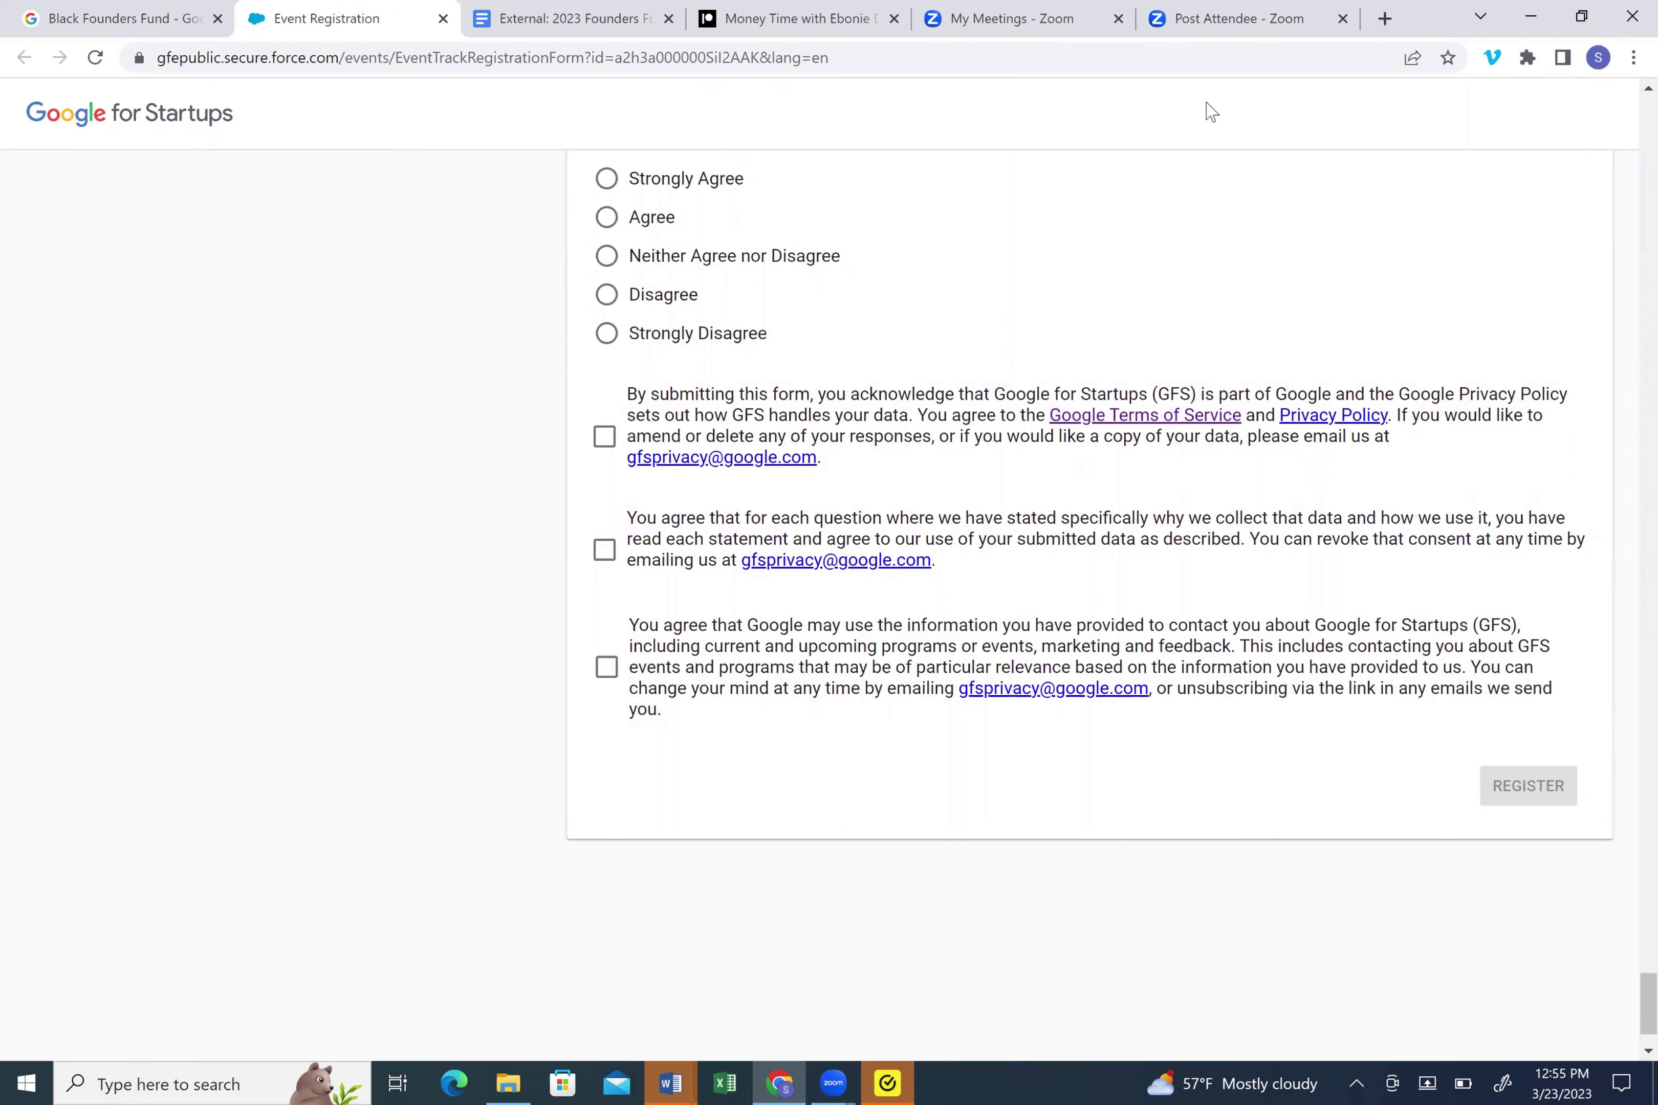
- Scroll the registration form back up to its top
scroll(1099, 606, "up", 20)
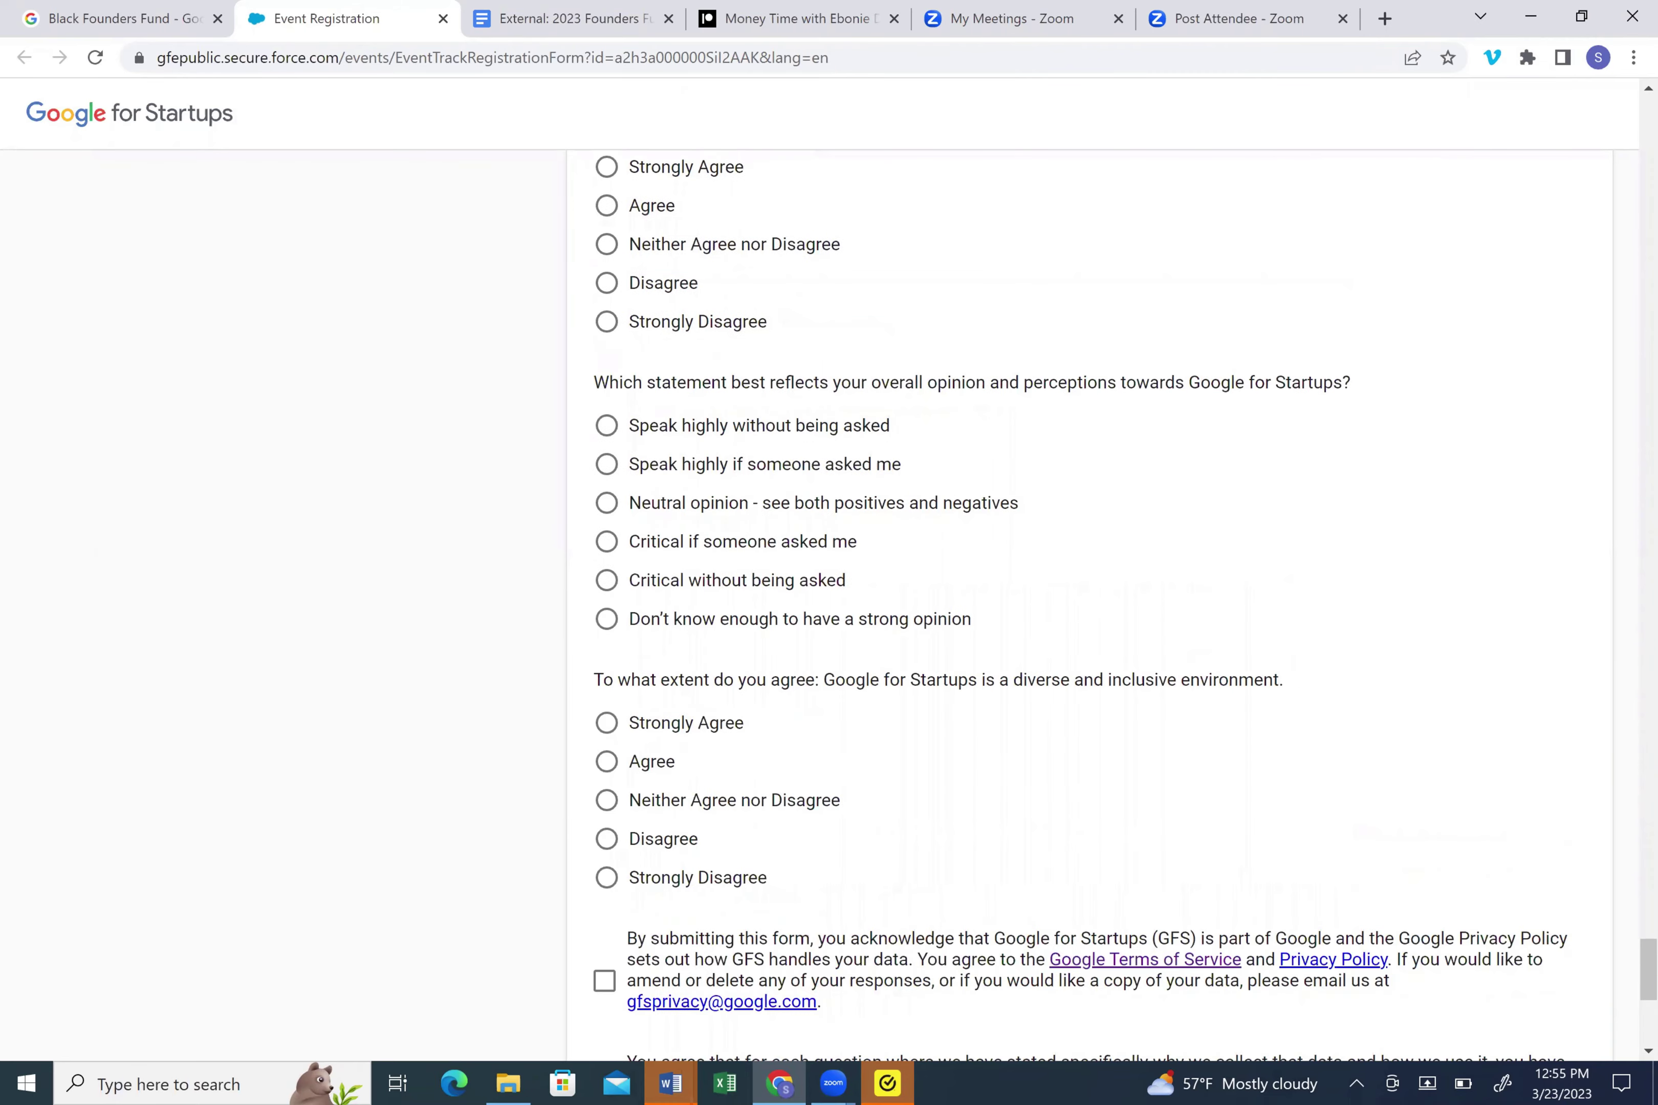
scroll(1099, 606, "up", 20)
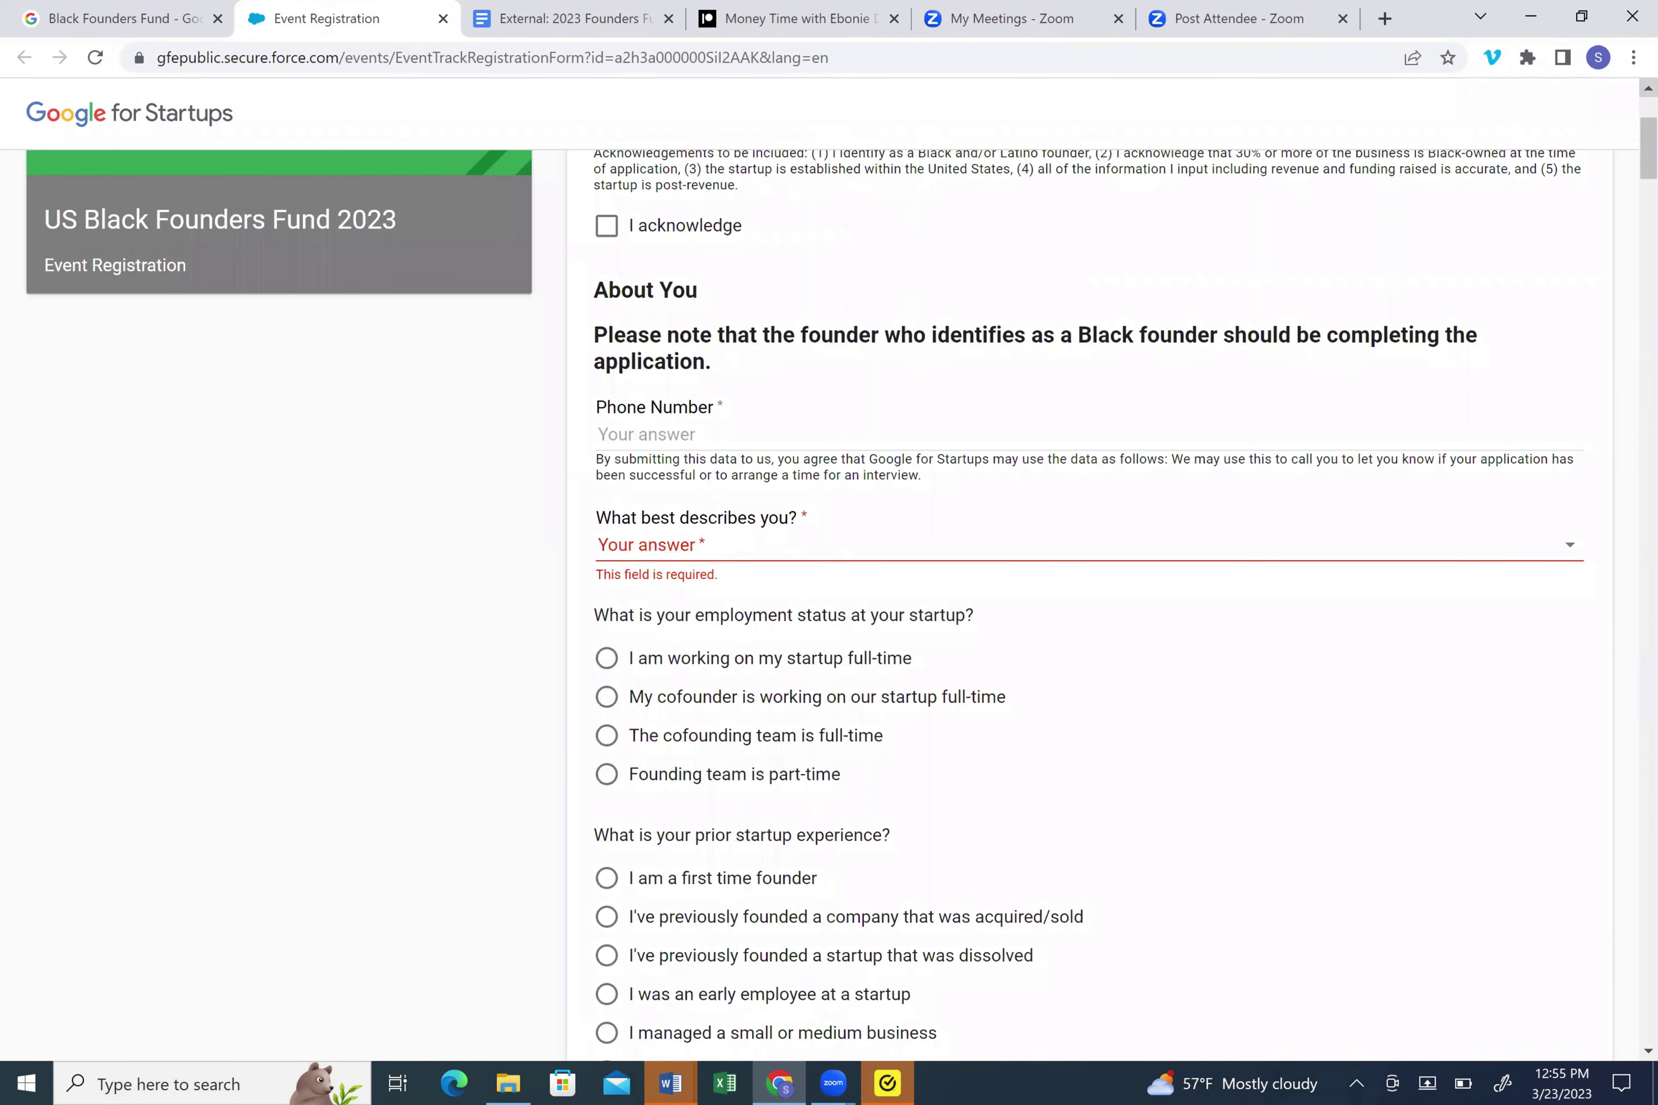
scroll(1098, 606, "up", 4)
scroll(1551, 147, "up", 1)
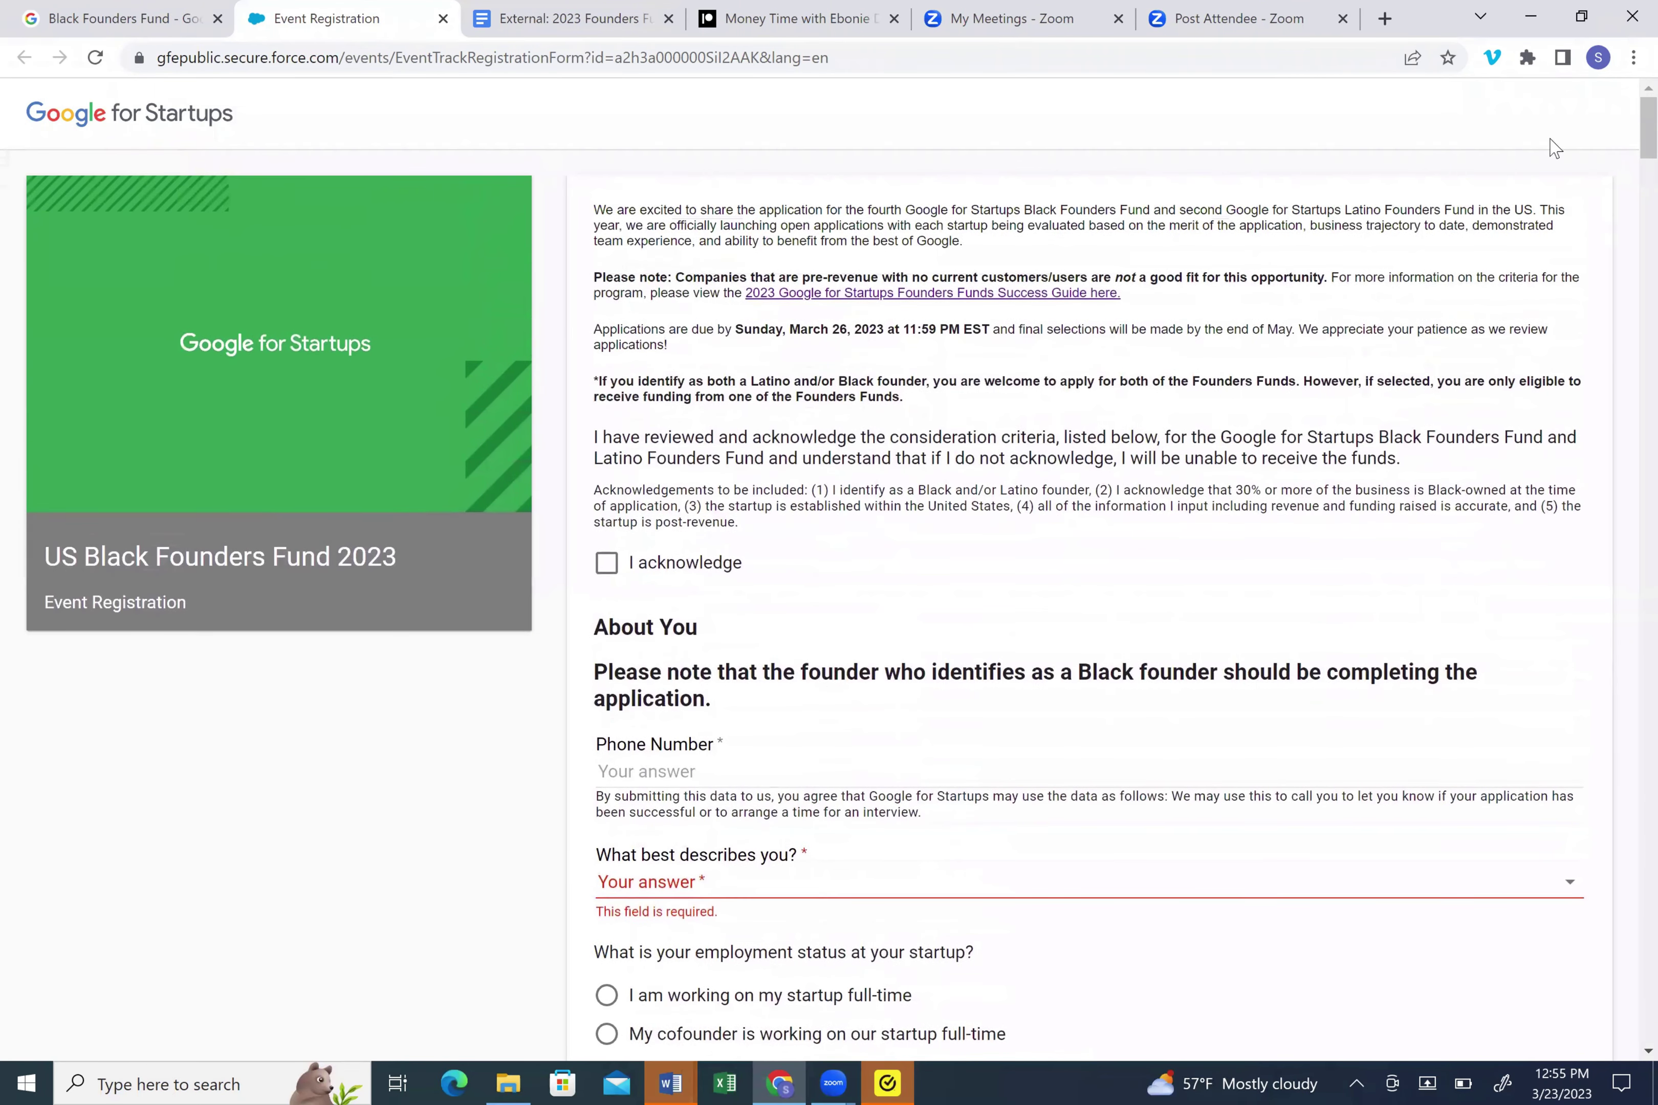